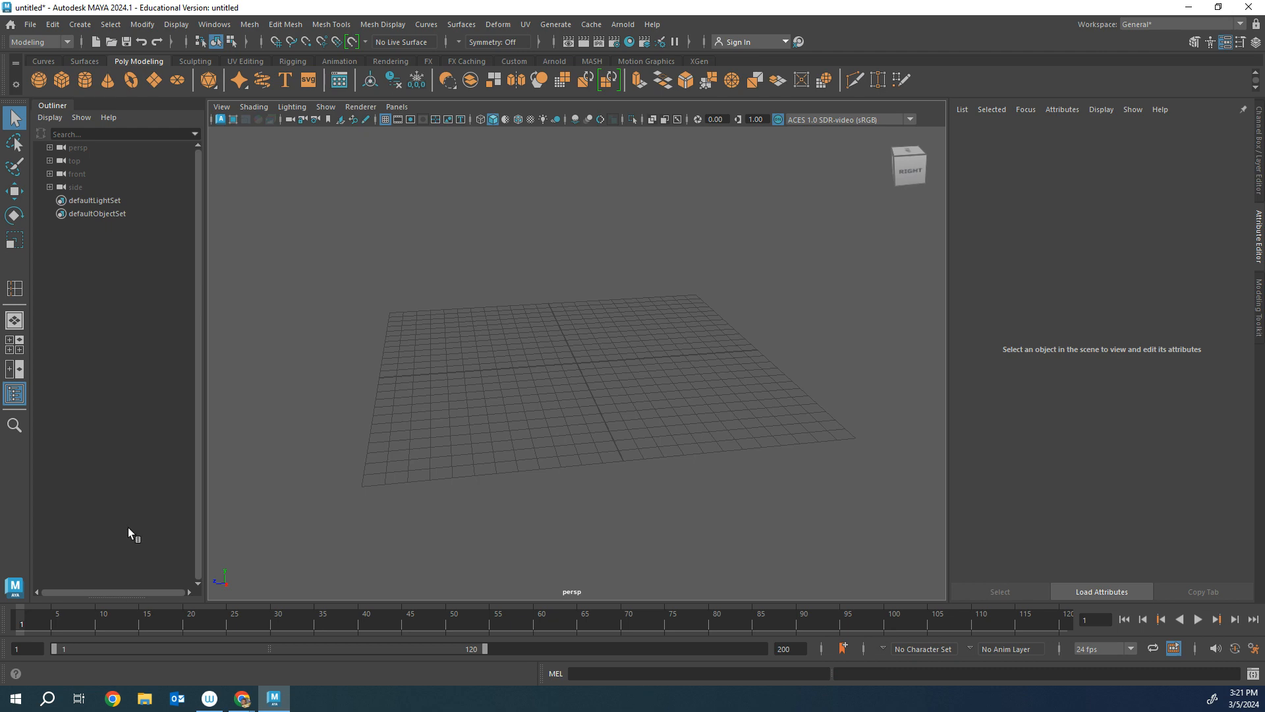
- Create a polygon cube and scale it along its Z axis to about 2.09 to form a rectangular box
click(66, 82)
scroll(672, 406, up, 3)
scroll(661, 408, up, 4)
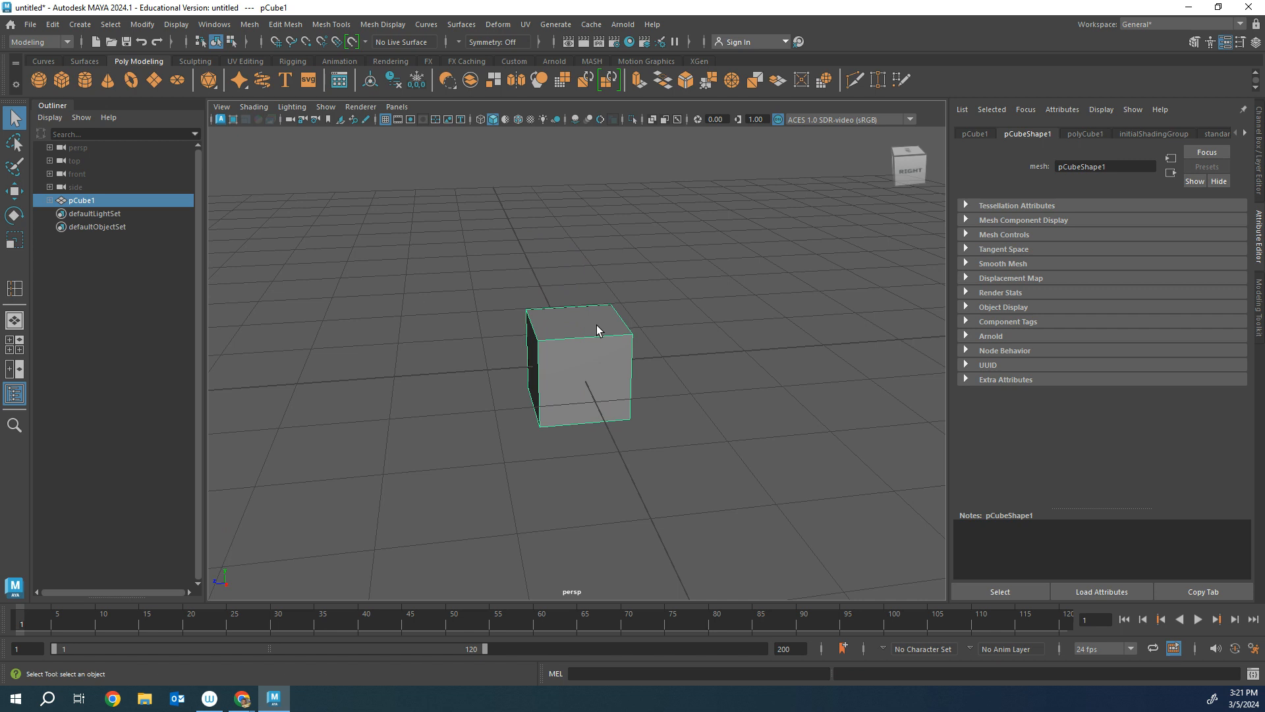
key(r)
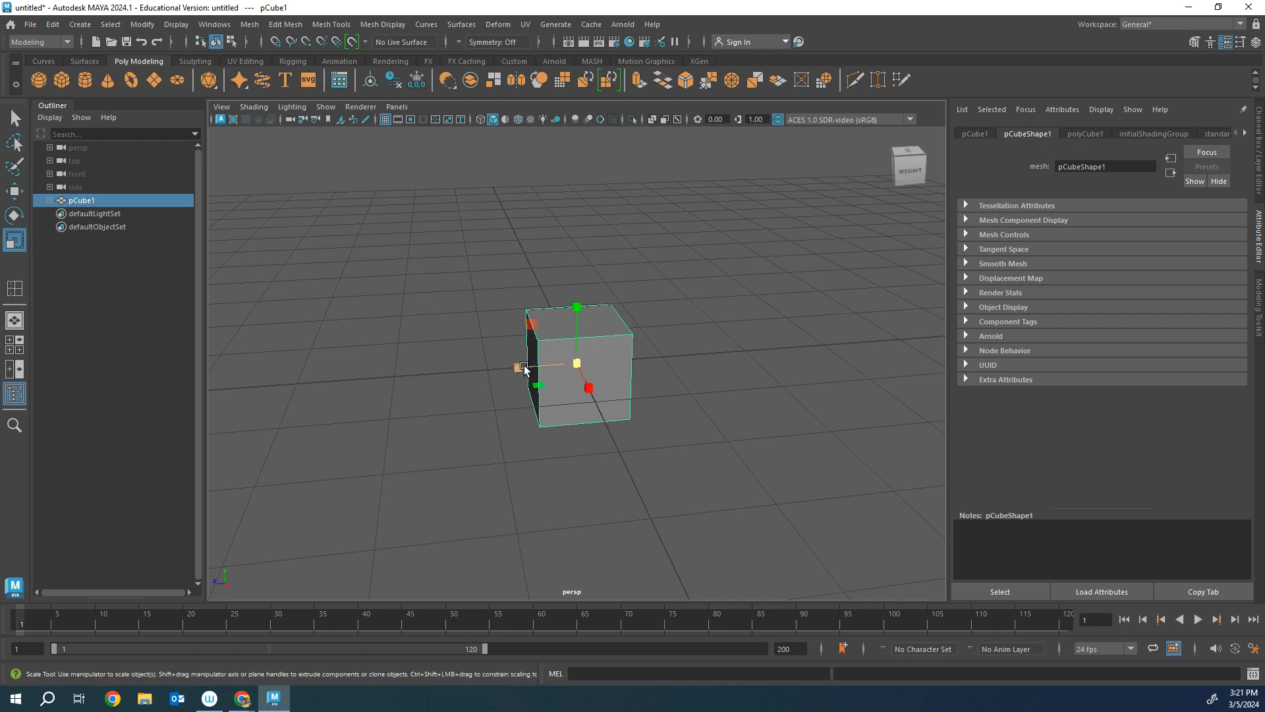
drag(524, 367, 455, 380)
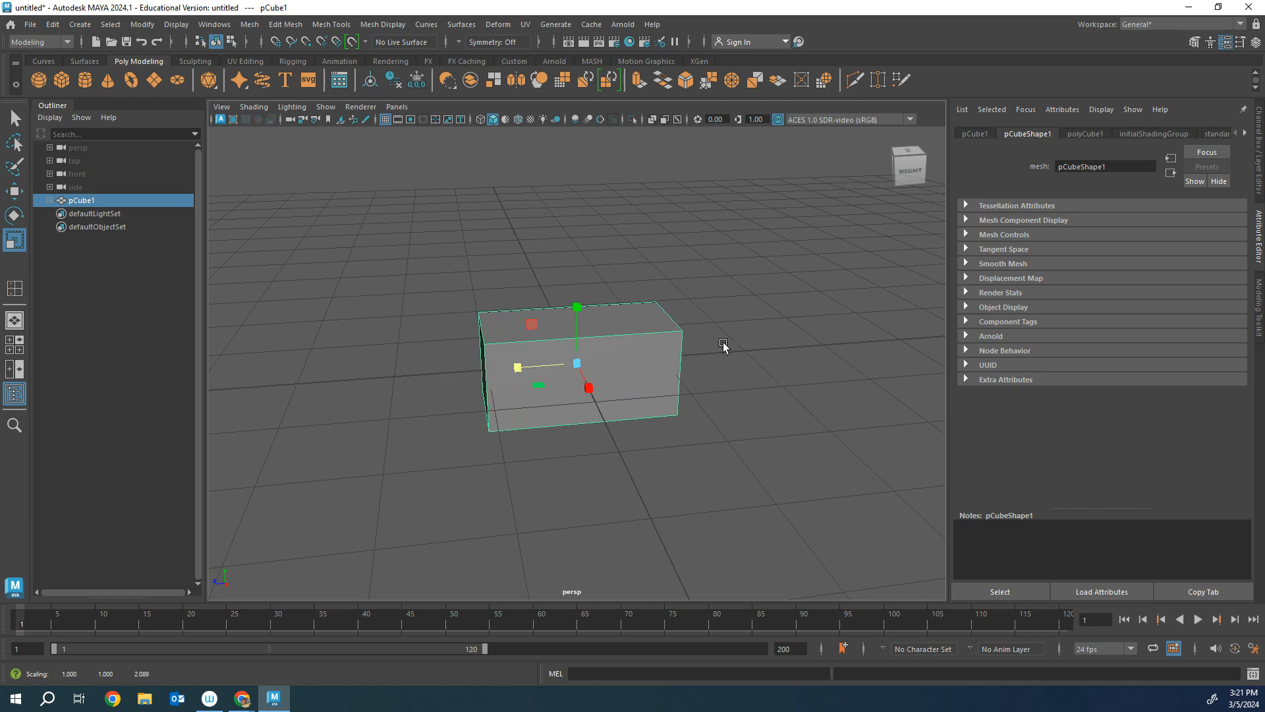
alt+drag(723, 345, 597, 311)
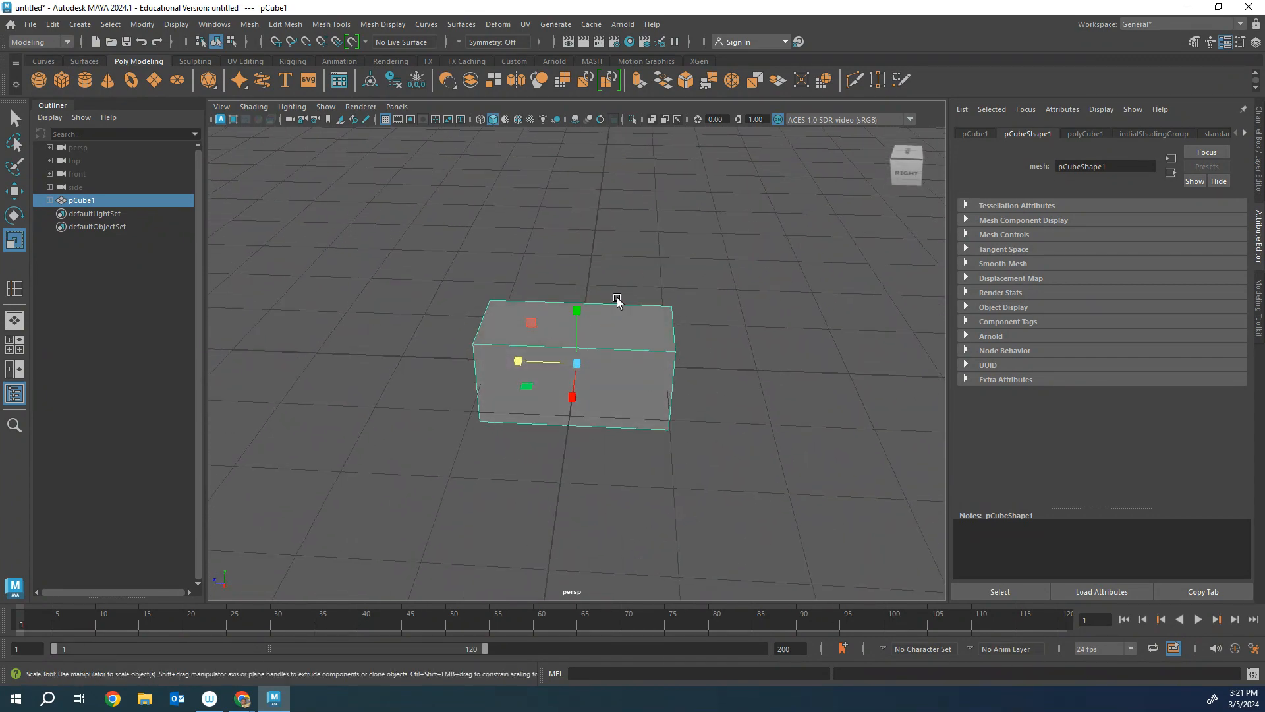
- Switch the box to face selection and select its top face
right_click(615, 337)
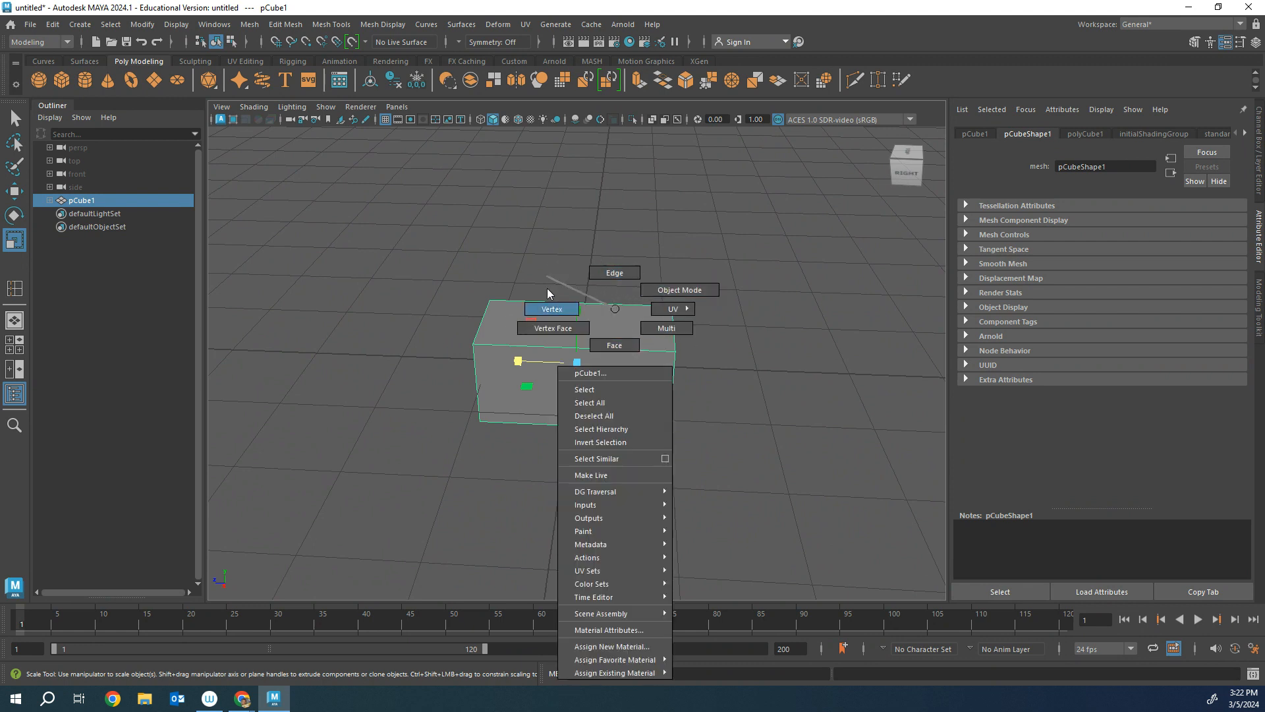
click(623, 348)
click(608, 321)
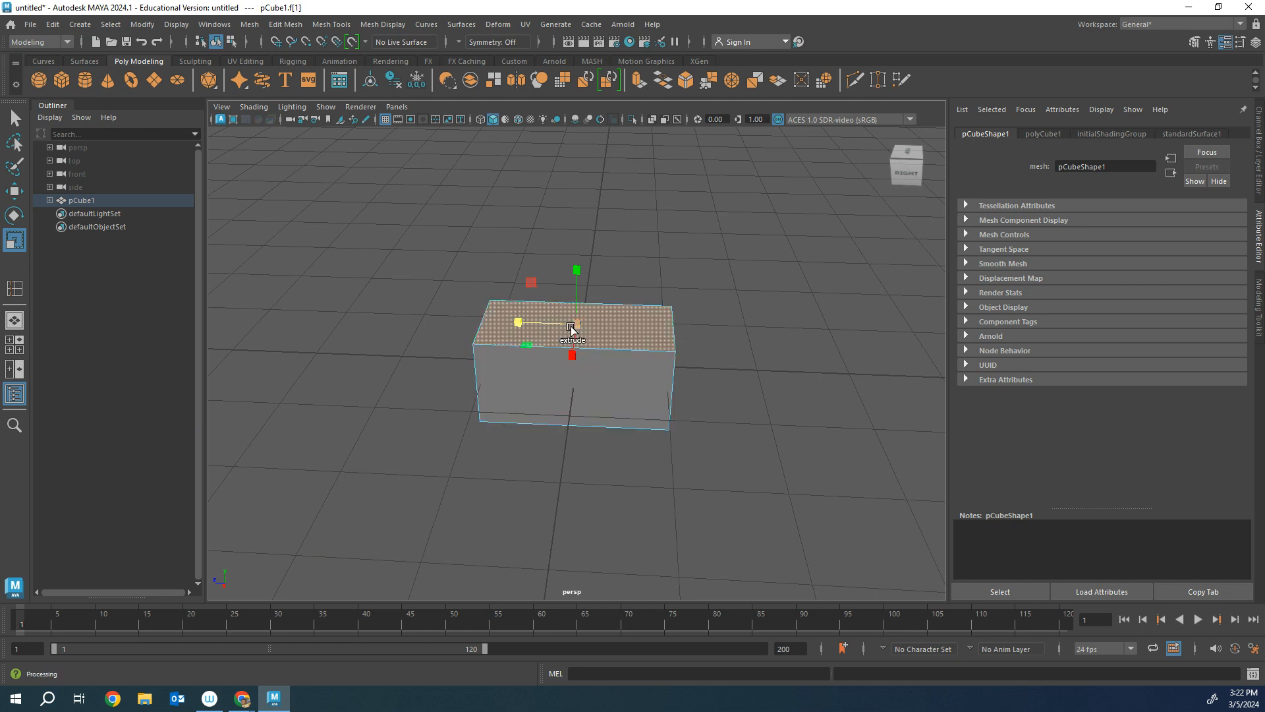
- Try to inset the top face of the box with a uniformly scaled extrusion
drag(572, 322, 561, 325)
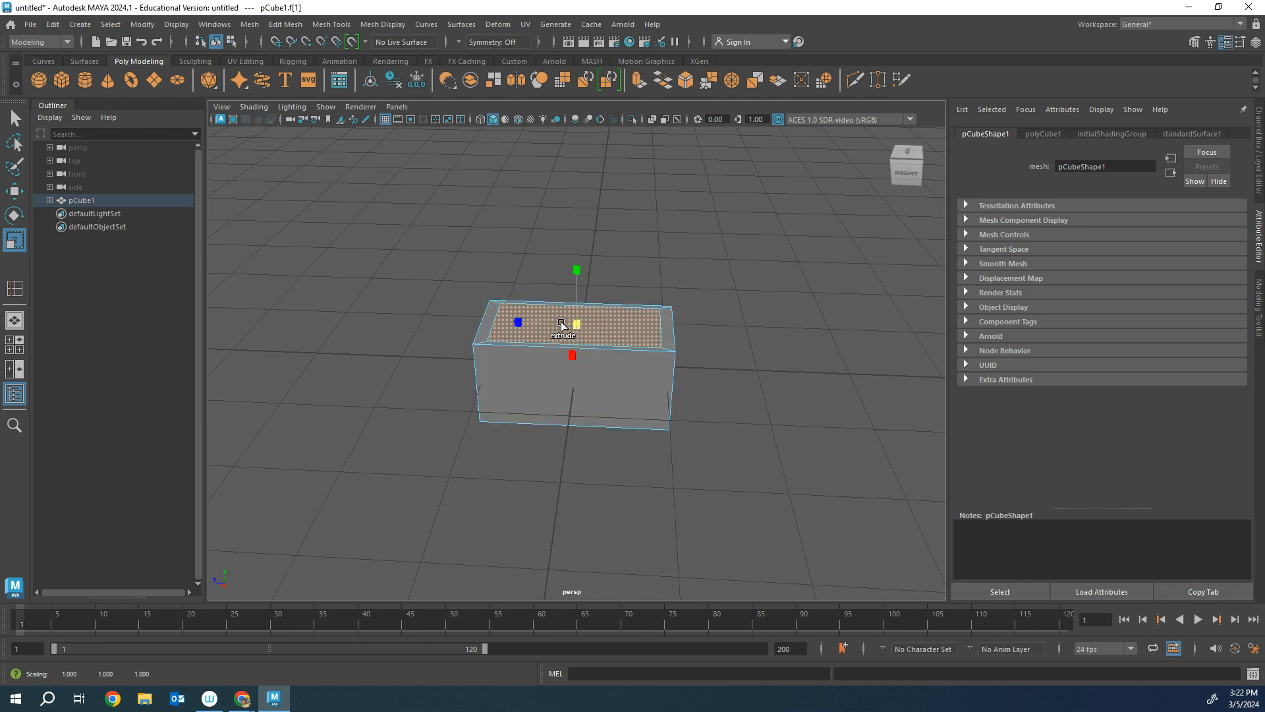
scroll(614, 342, up, 3)
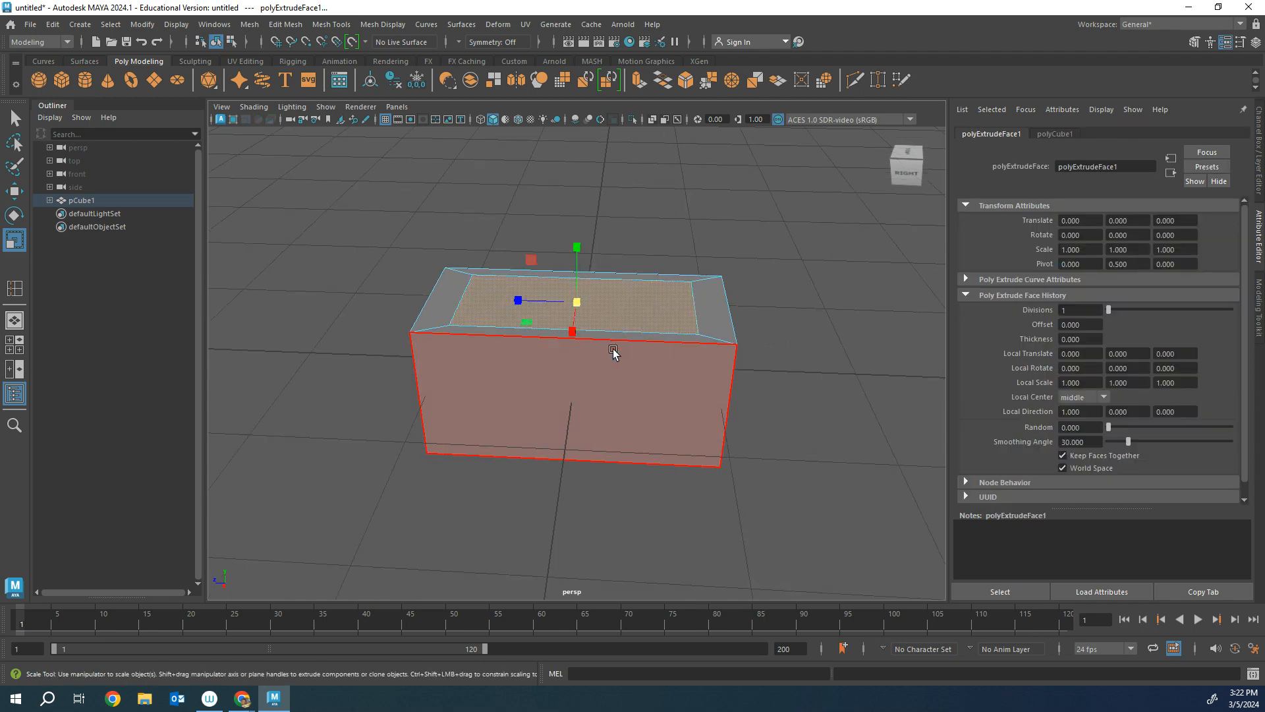
alt+drag(535, 514, 542, 549)
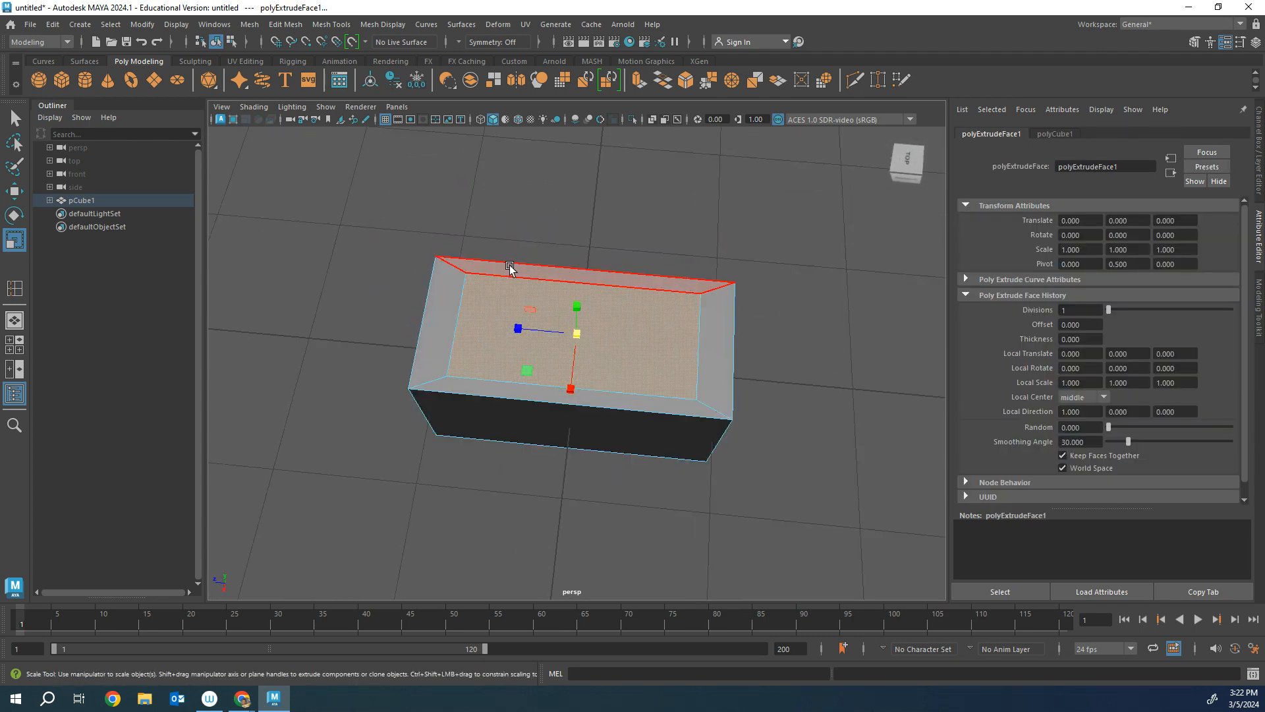
key(ctrl+z)
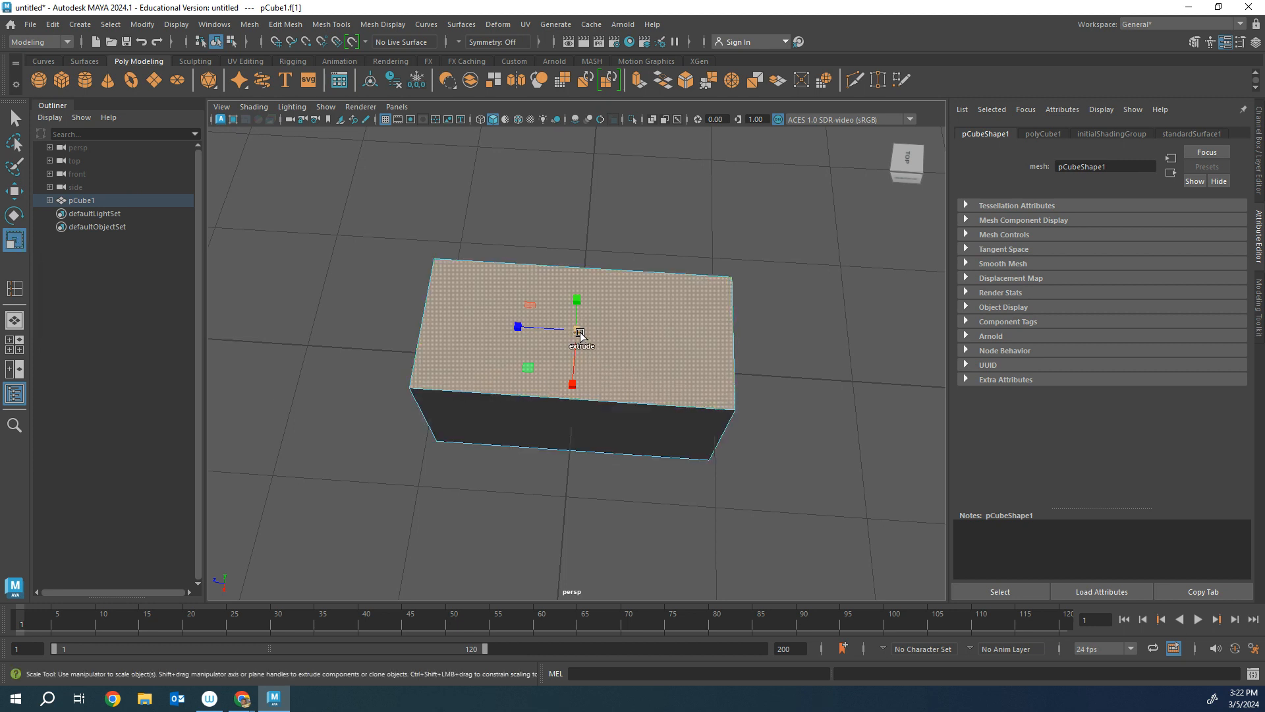
- Inset the box's top face with an extrusion scaled in width and length to leave an even rim, and activate the Move tool
shift+drag(579, 334, 555, 355)
alt+drag(838, 336, 530, 332)
drag(541, 288, 543, 277)
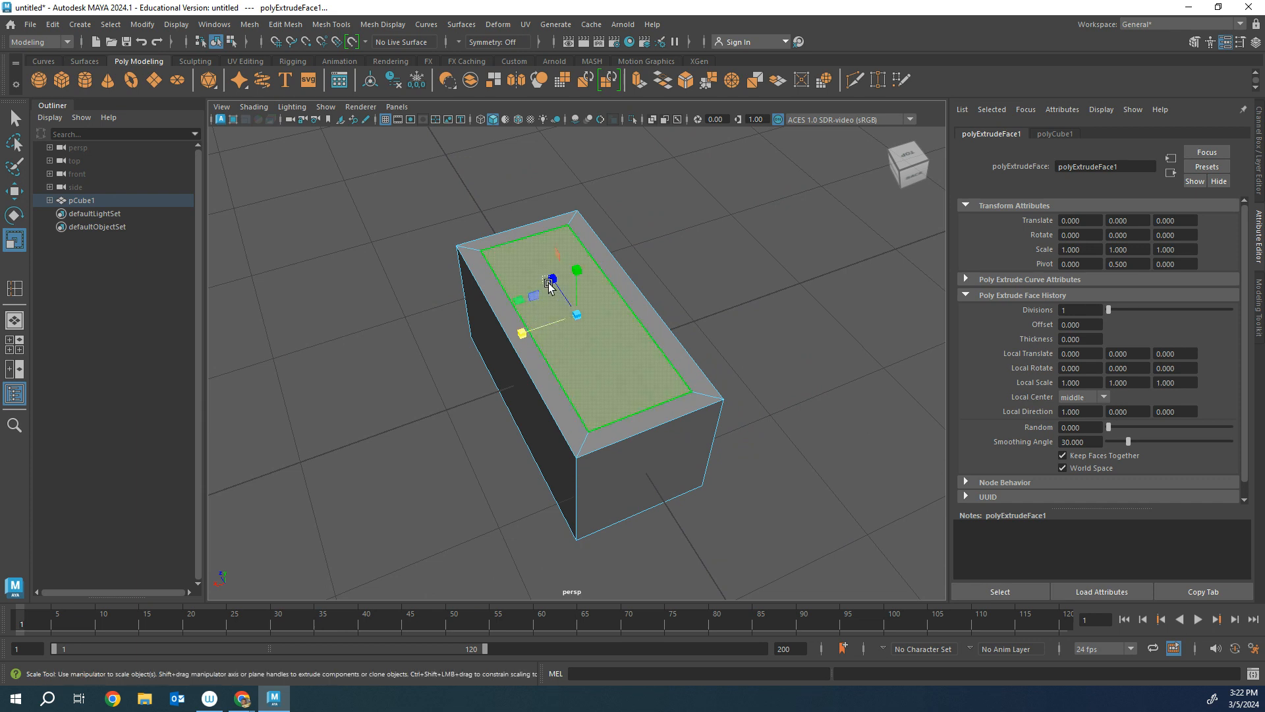
key(ctrl+z)
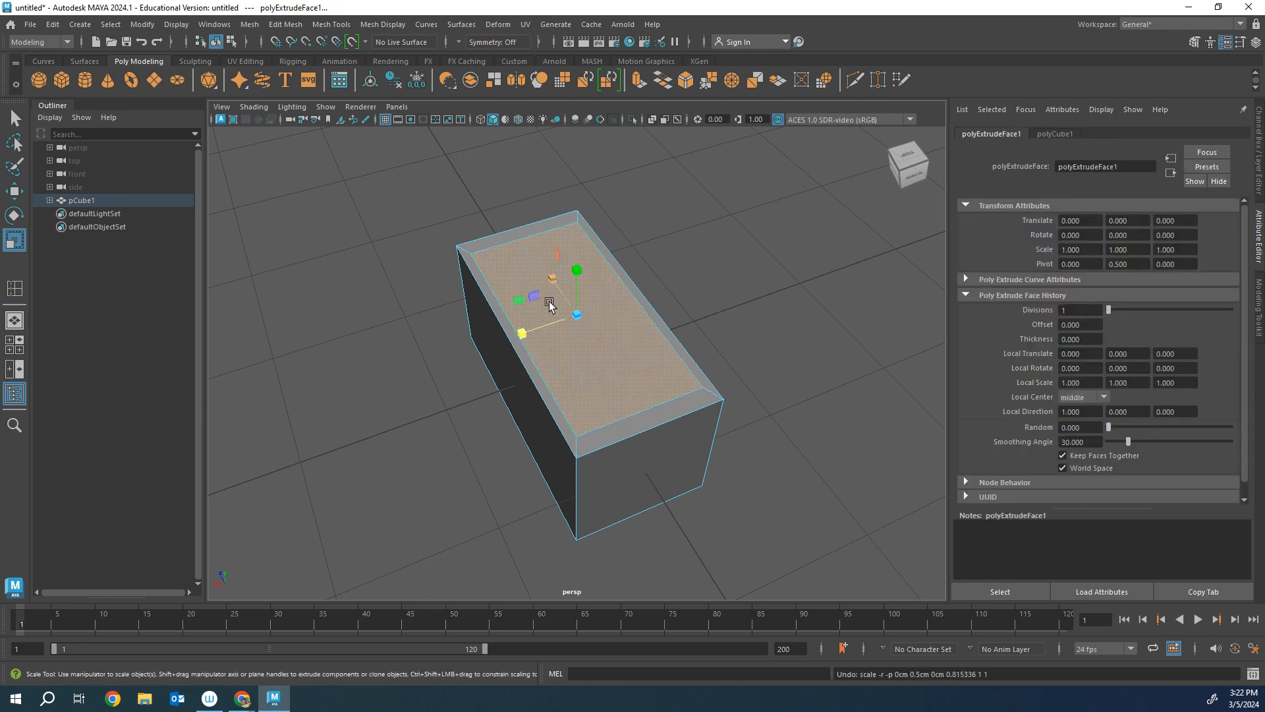
drag(516, 340, 533, 338)
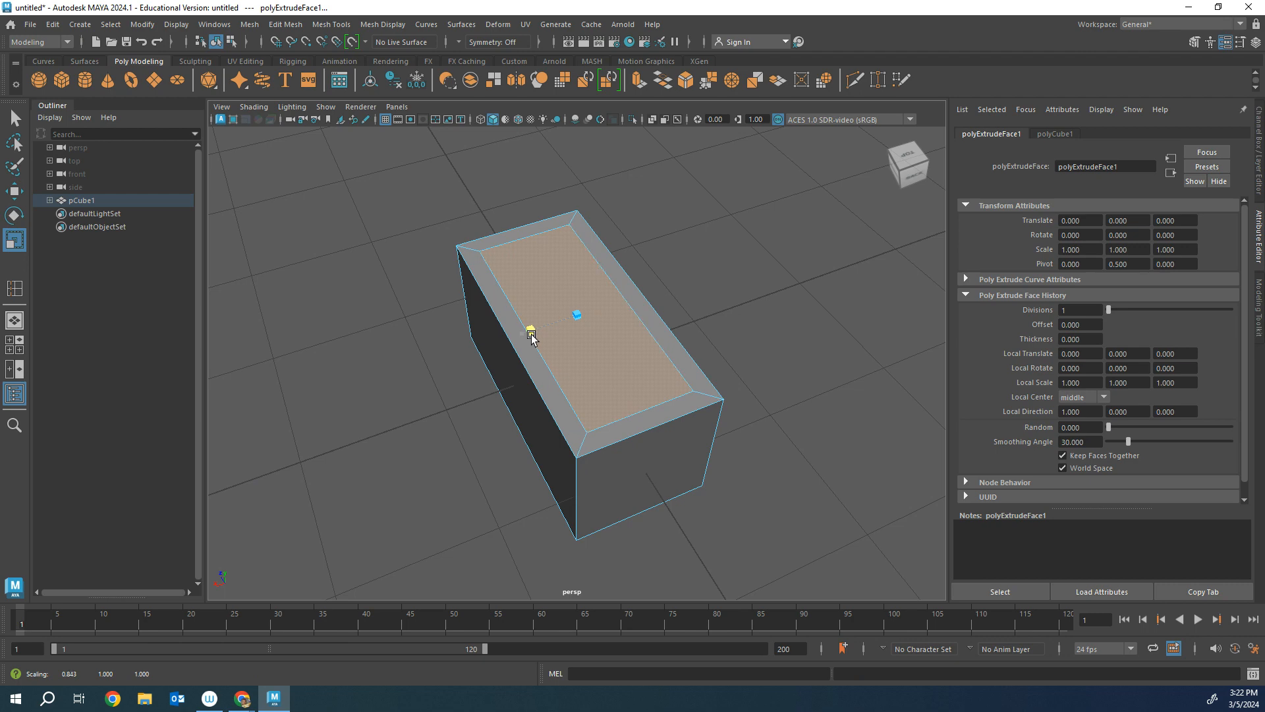
alt+drag(650, 359, 555, 361)
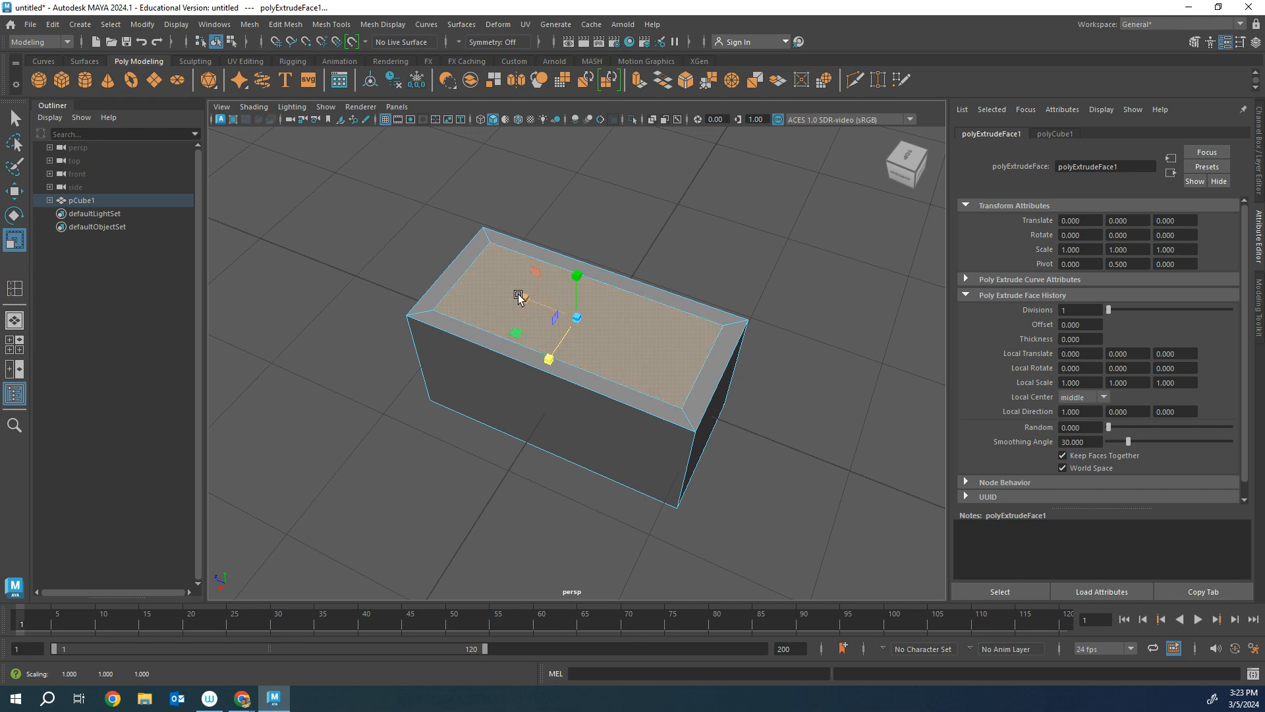
drag(519, 297, 512, 310)
alt+drag(794, 491, 771, 330)
key(w)
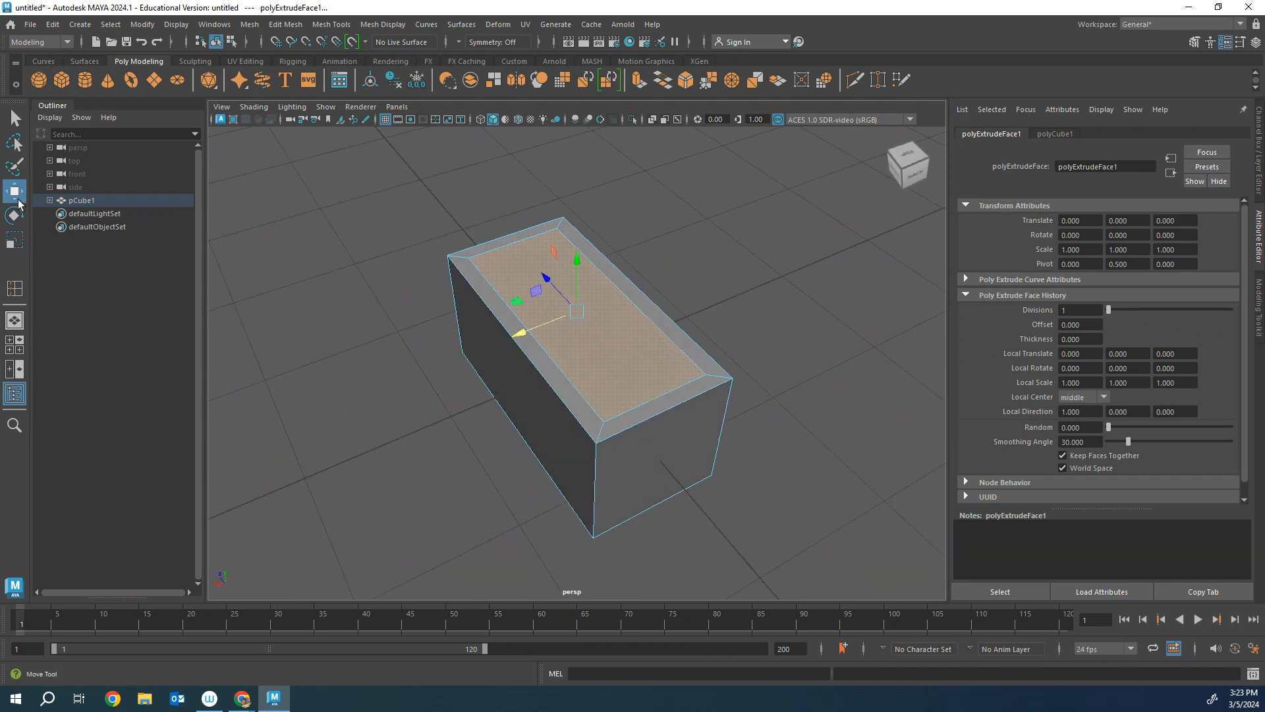
- Try to extrude the inset top face partway down into the box
alt+drag(691, 274, 738, 253)
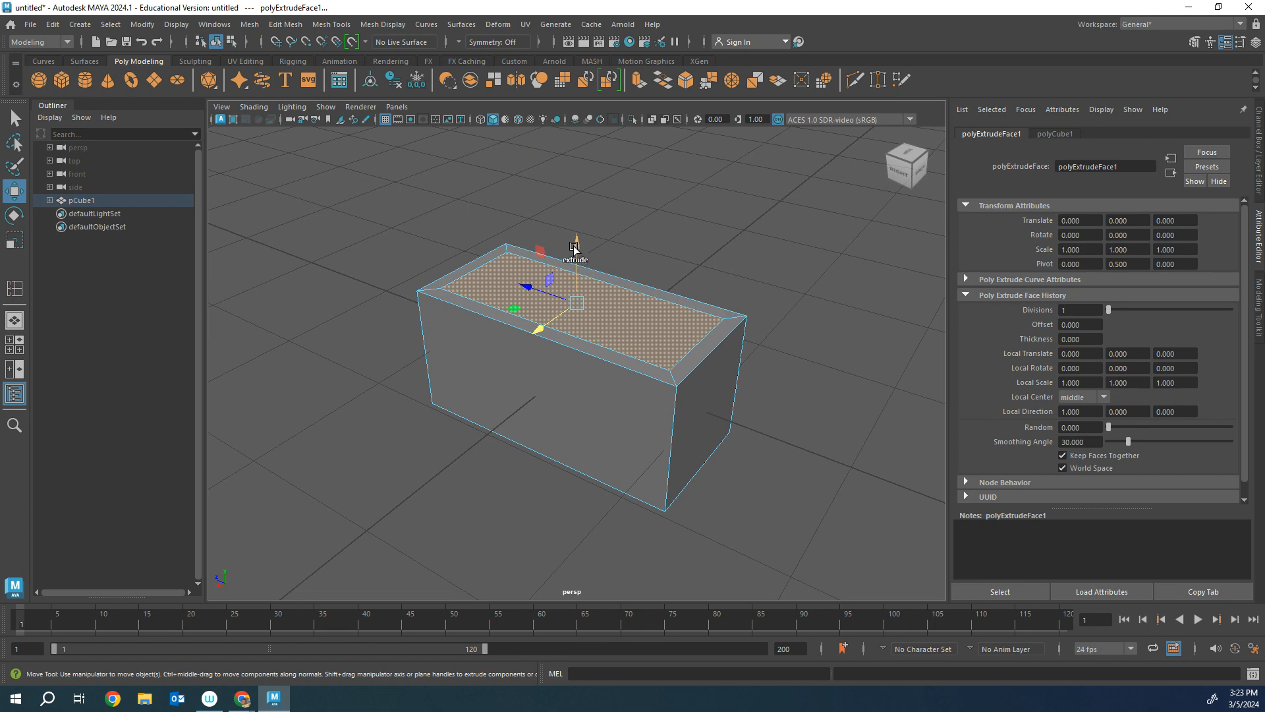
drag(574, 248, 565, 290)
alt+drag(600, 361, 593, 408)
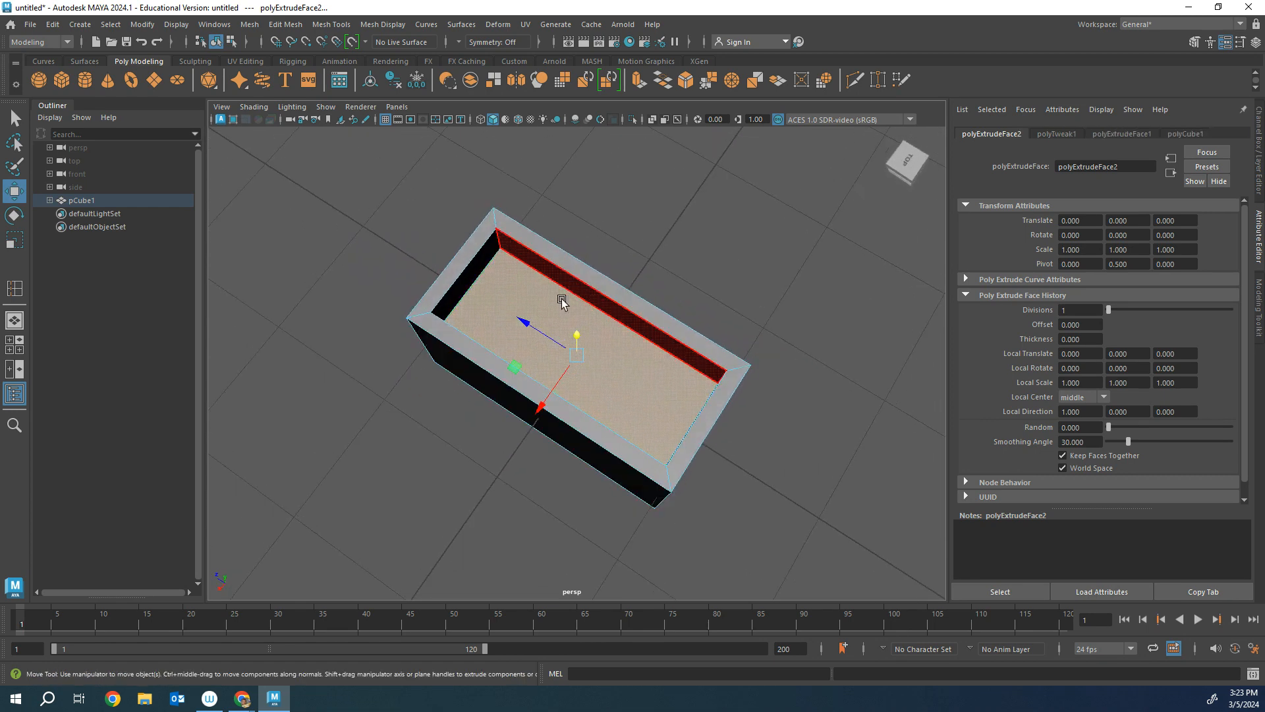
alt+drag(561, 301, 579, 282)
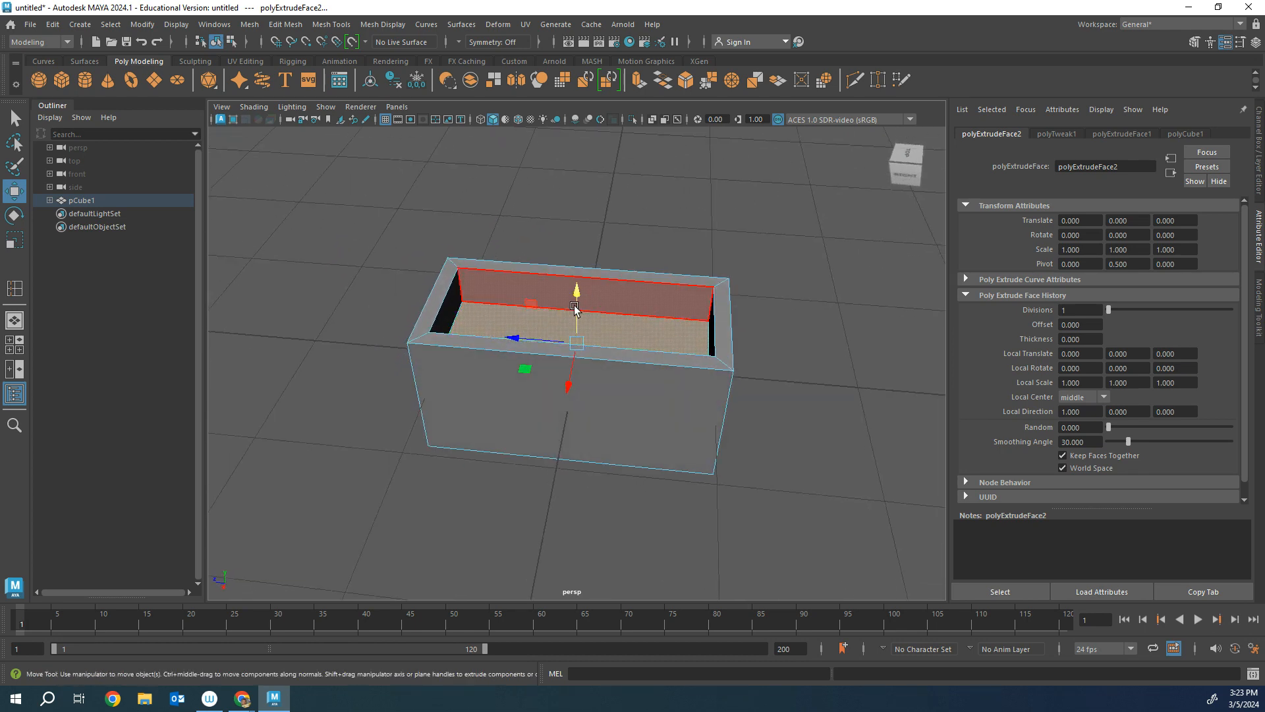
alt+drag(660, 337, 692, 294)
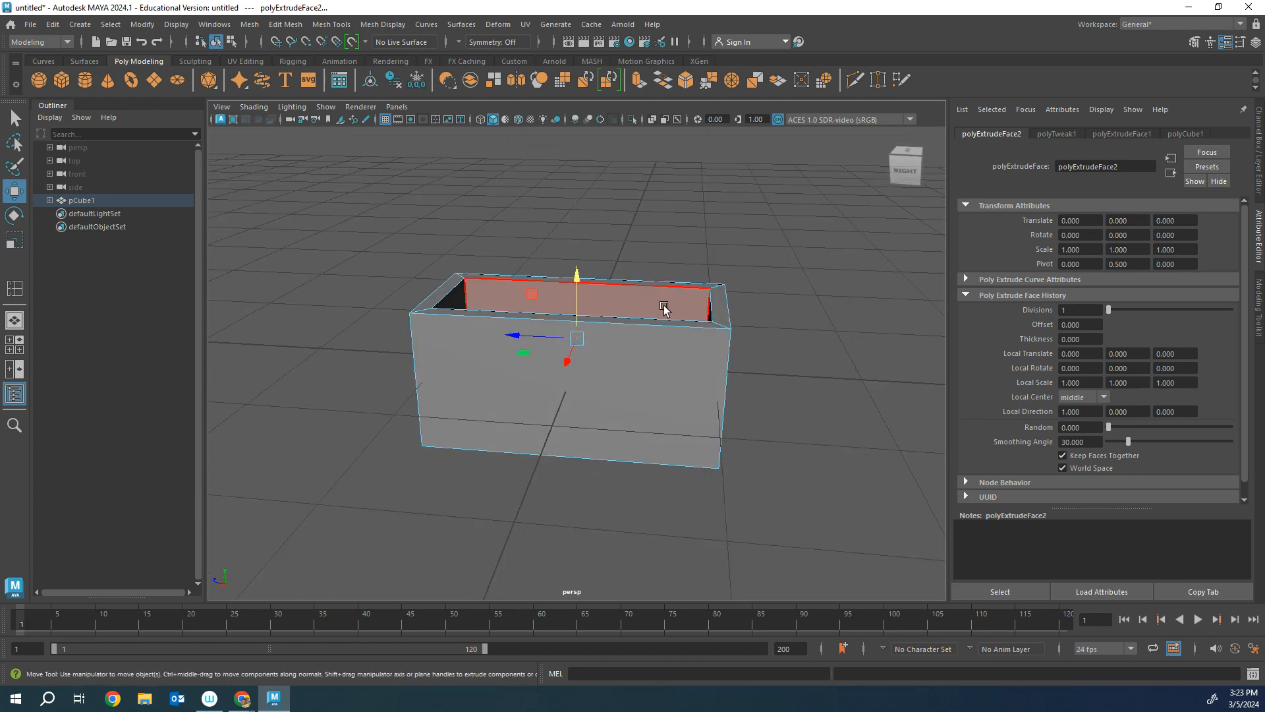
key(ctrl+z)
- Try different depths for the inset face by moving it straight down through the box
drag(572, 272, 568, 459)
key(ctrl+z)
drag(585, 246, 574, 319)
alt+drag(416, 438, 466, 452)
key(ctrl+z)
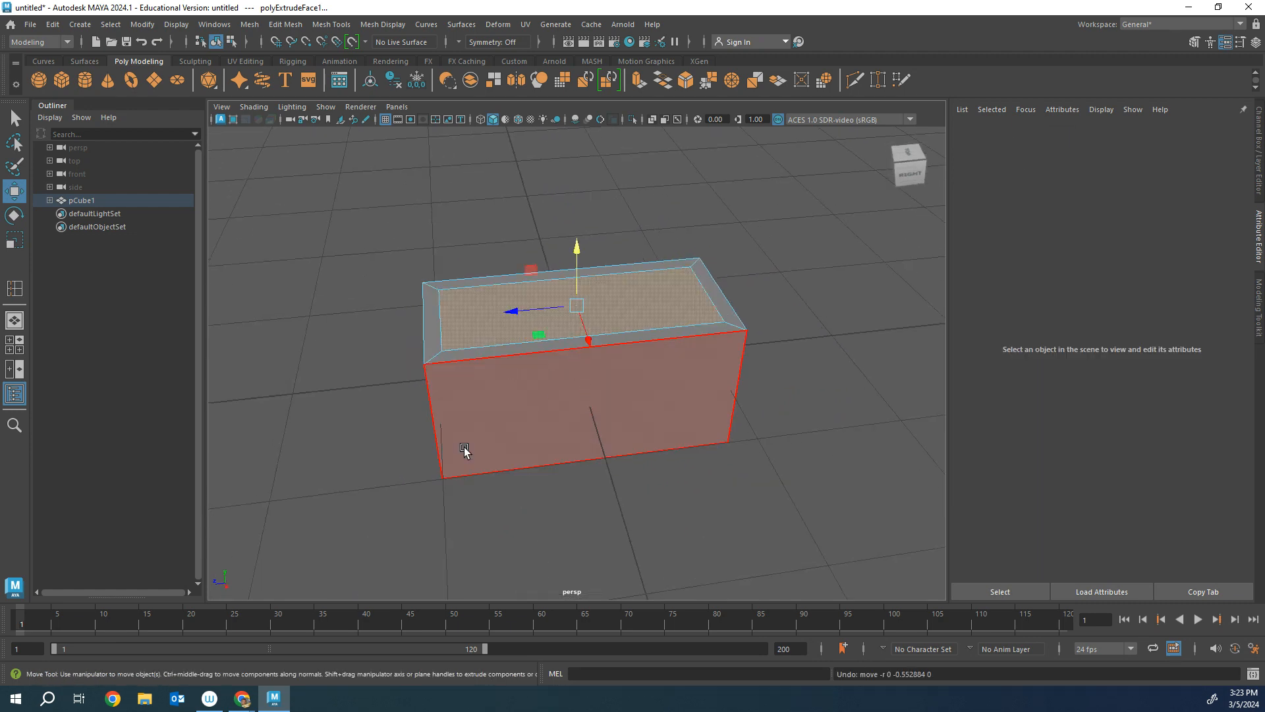
drag(574, 255, 568, 336)
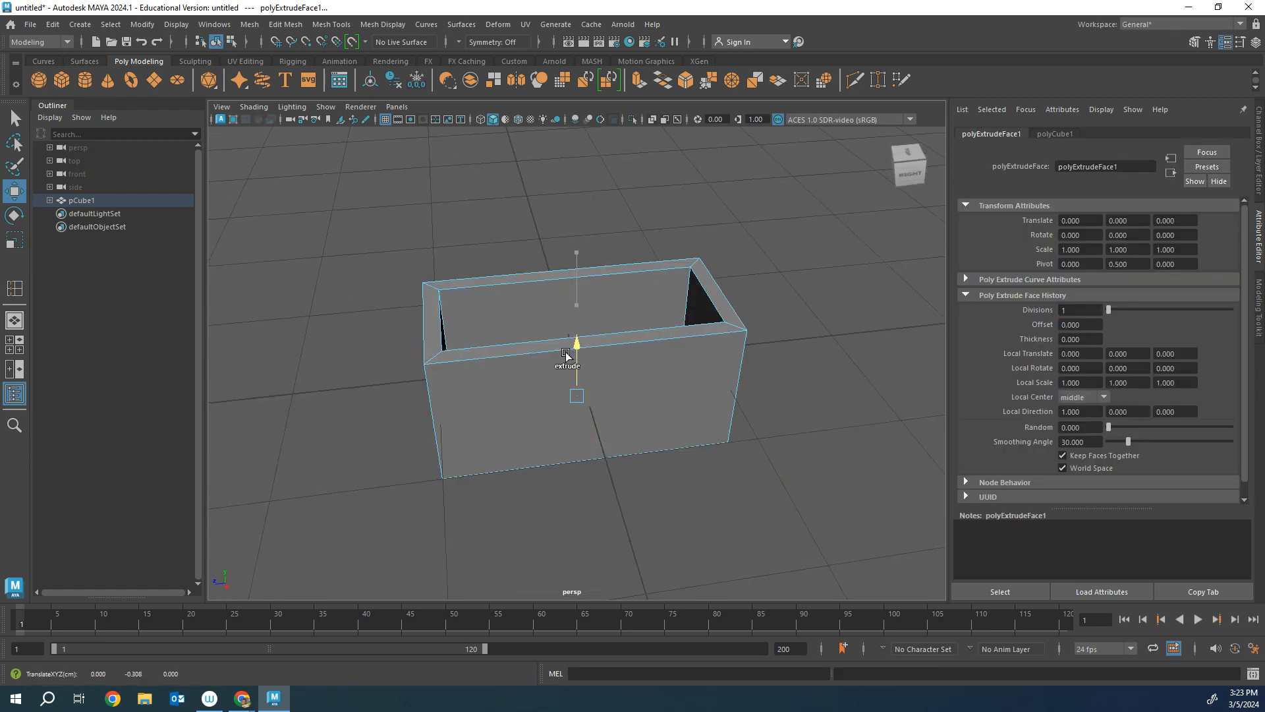
key(ctrl+z)
- Extrude the inset top face downward to hollow out the box
shift+drag(571, 247, 573, 315)
scroll(316, 453, down, 5)
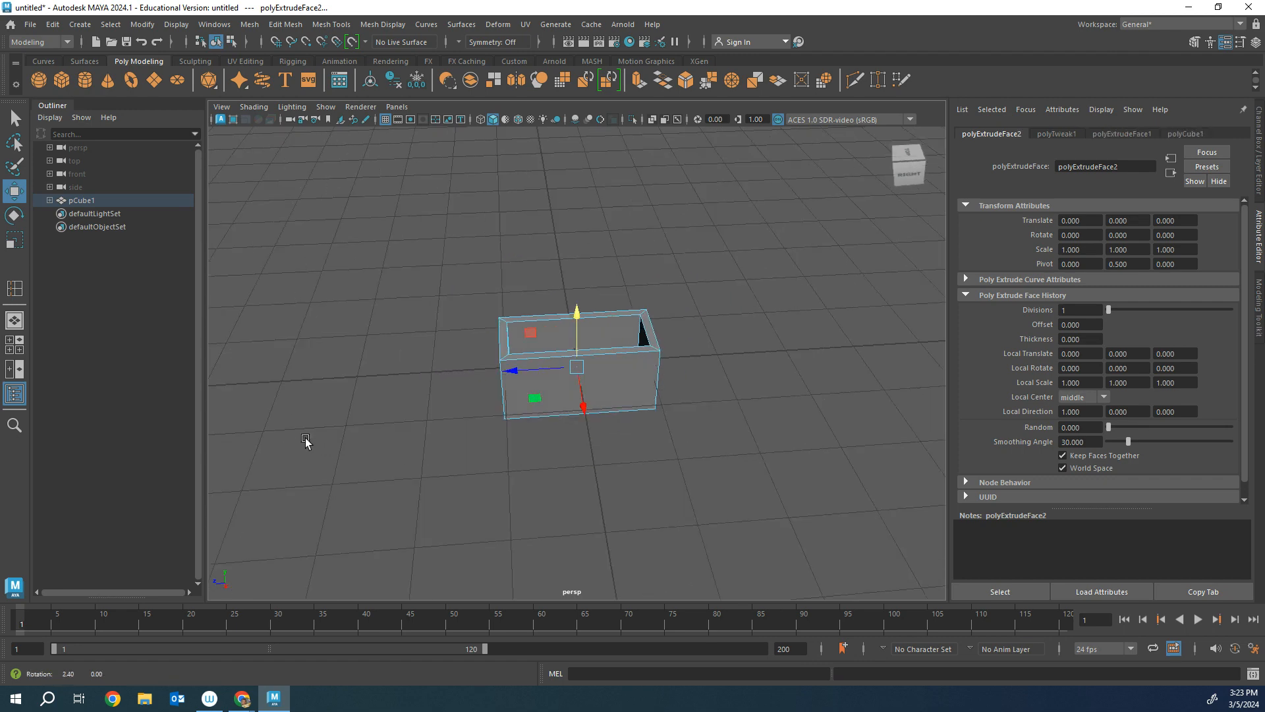
alt+drag(305, 437, 658, 403)
scroll(618, 432, up, 3)
scroll(539, 403, up, 4)
scroll(536, 405, down, 5)
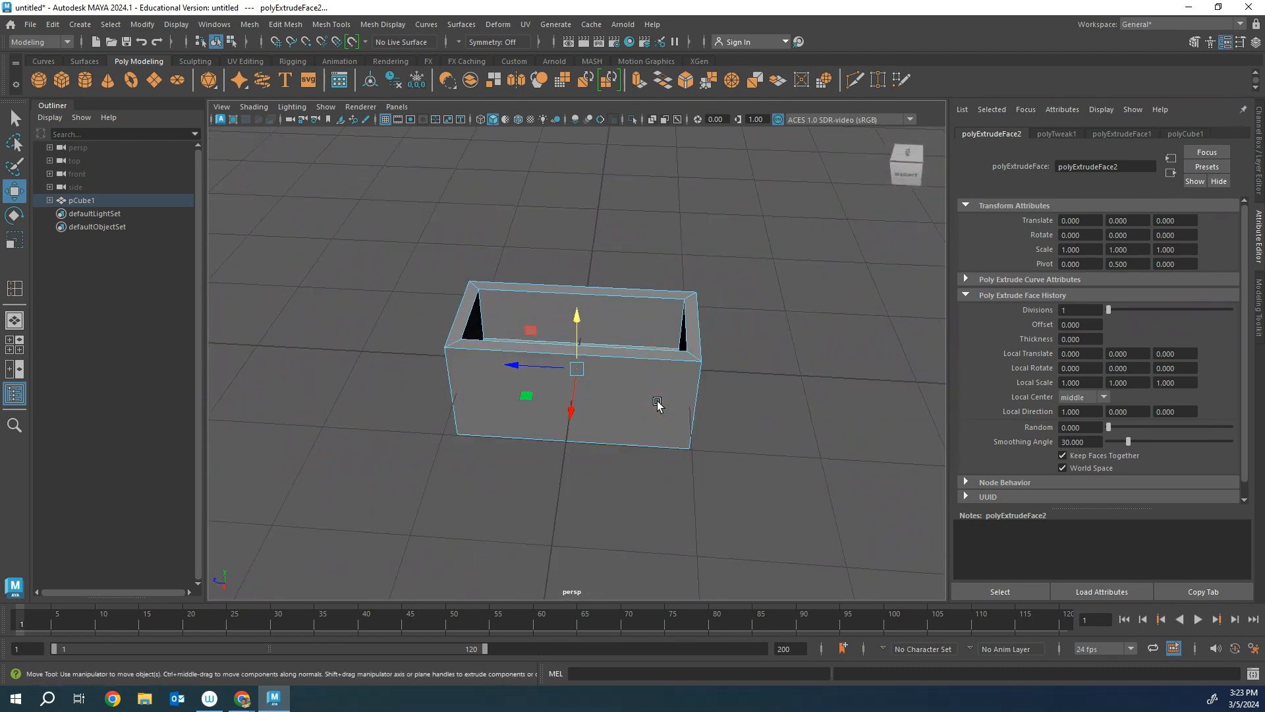
- Return the box to object mode, stretch it along Z to a scale of about 2.8, and deselect it
right_drag(649, 398, 706, 308)
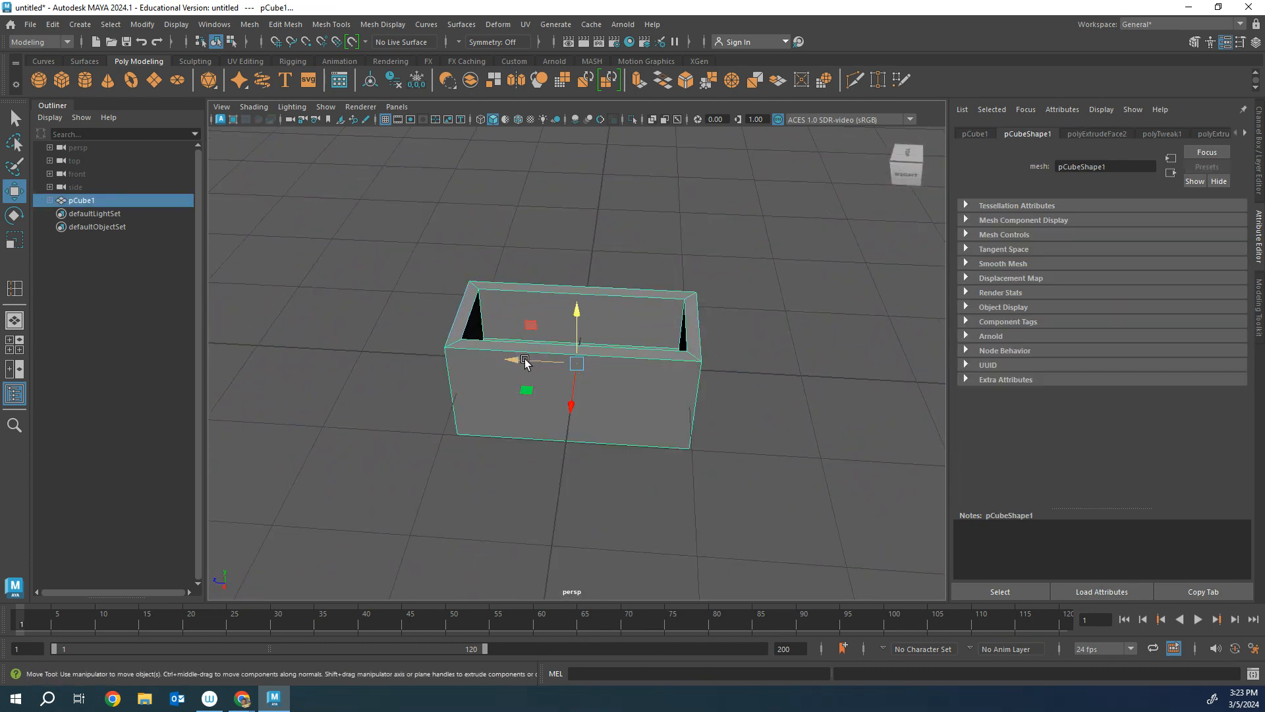
key(r)
drag(520, 361, 502, 396)
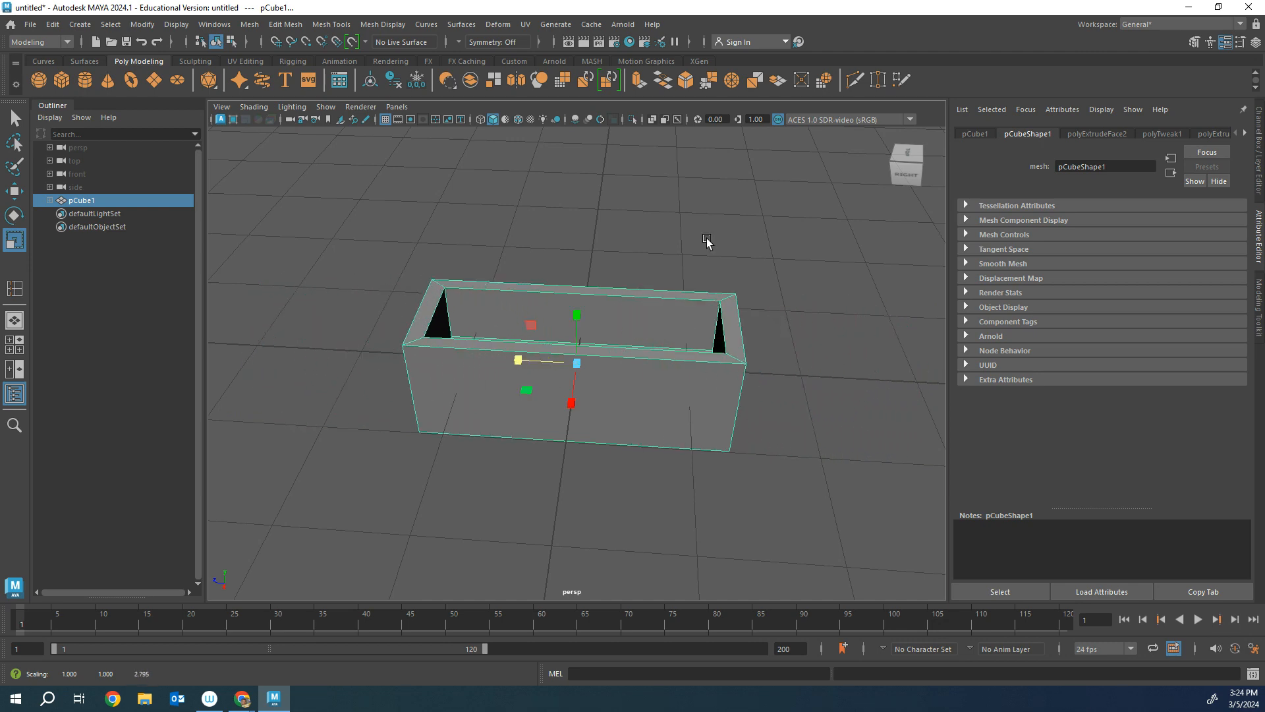
click(721, 240)
alt+drag(723, 239, 551, 223)
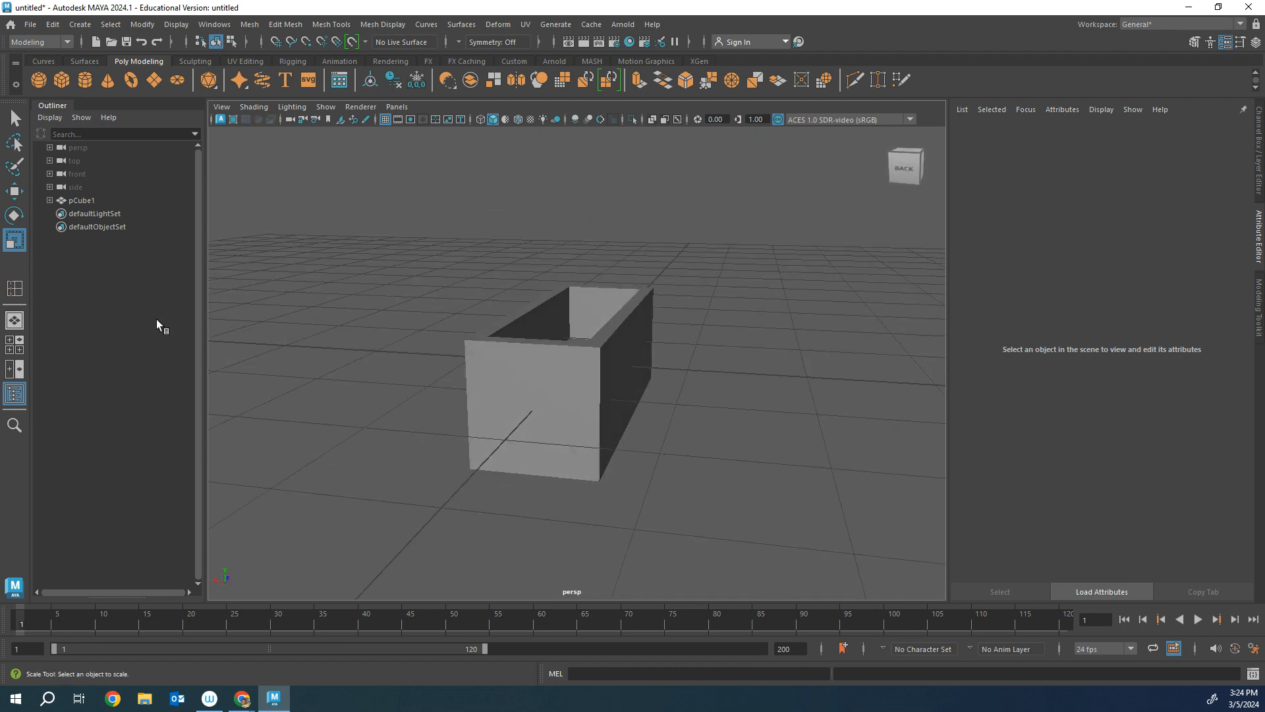
- Switch to the Andy's Room presentation in Chrome and examine the room reference slides for the toy box's shape
click(242, 697)
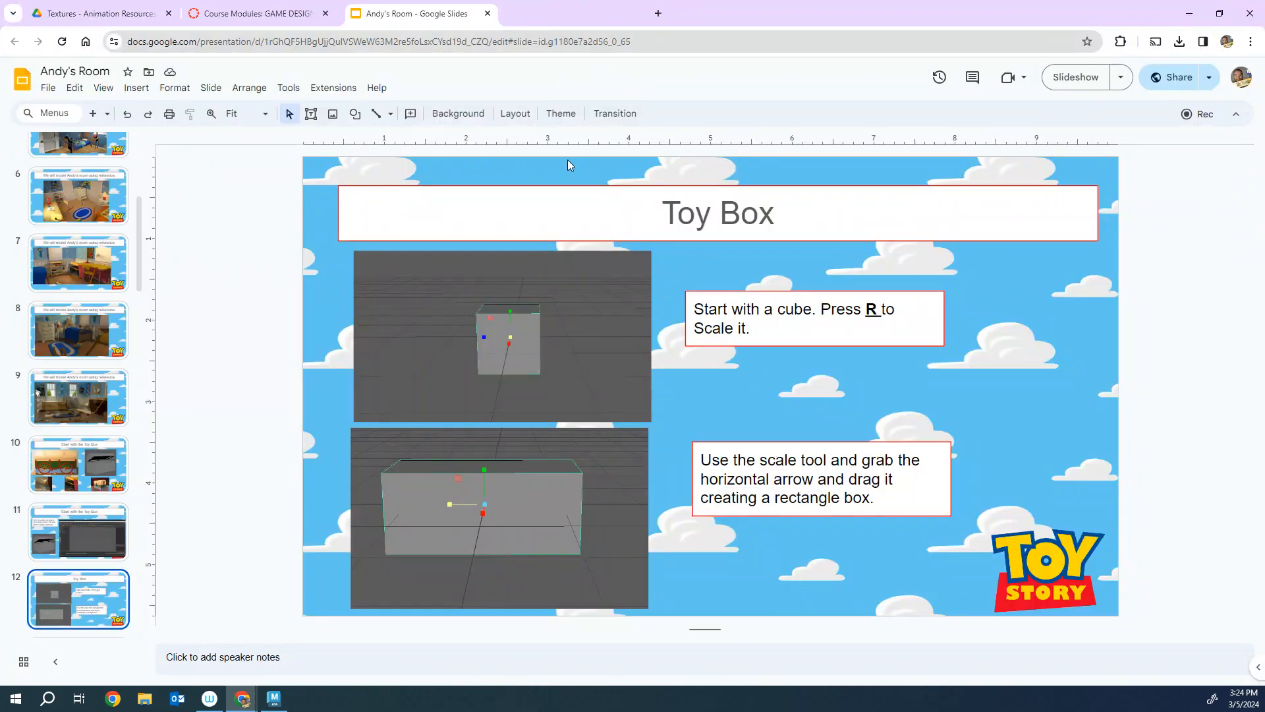
click(76, 400)
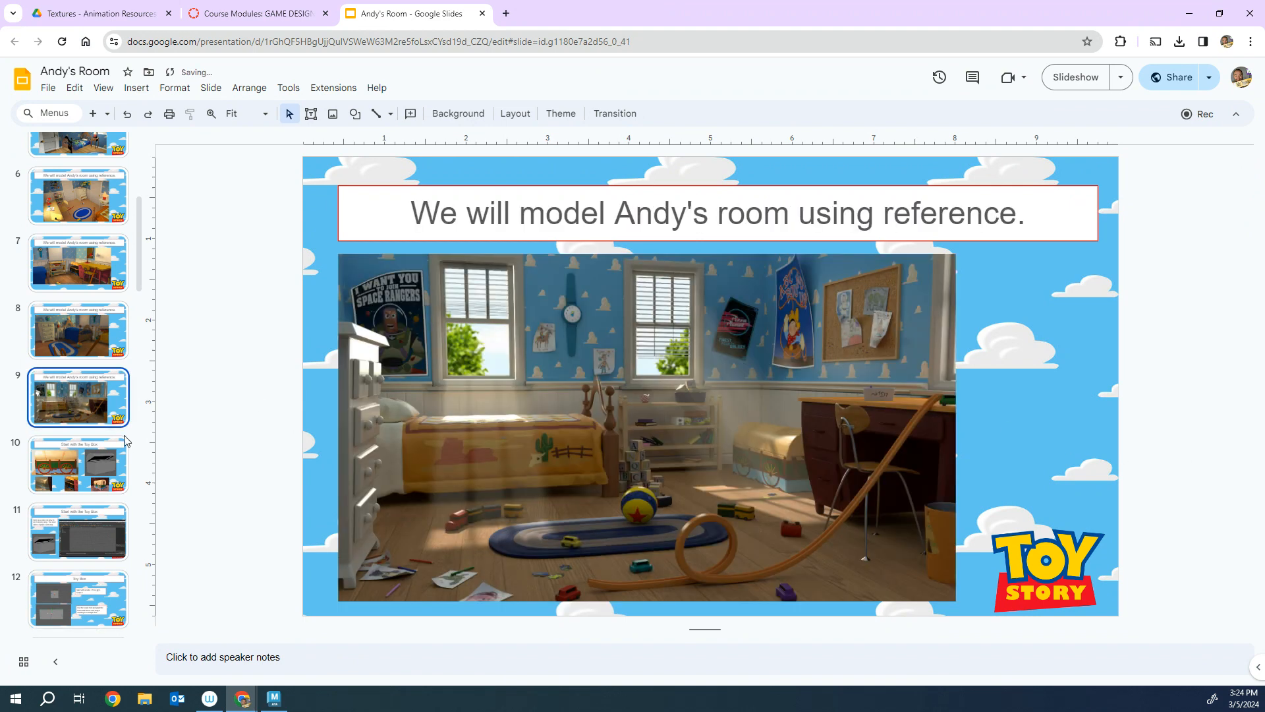
click(85, 355)
click(74, 285)
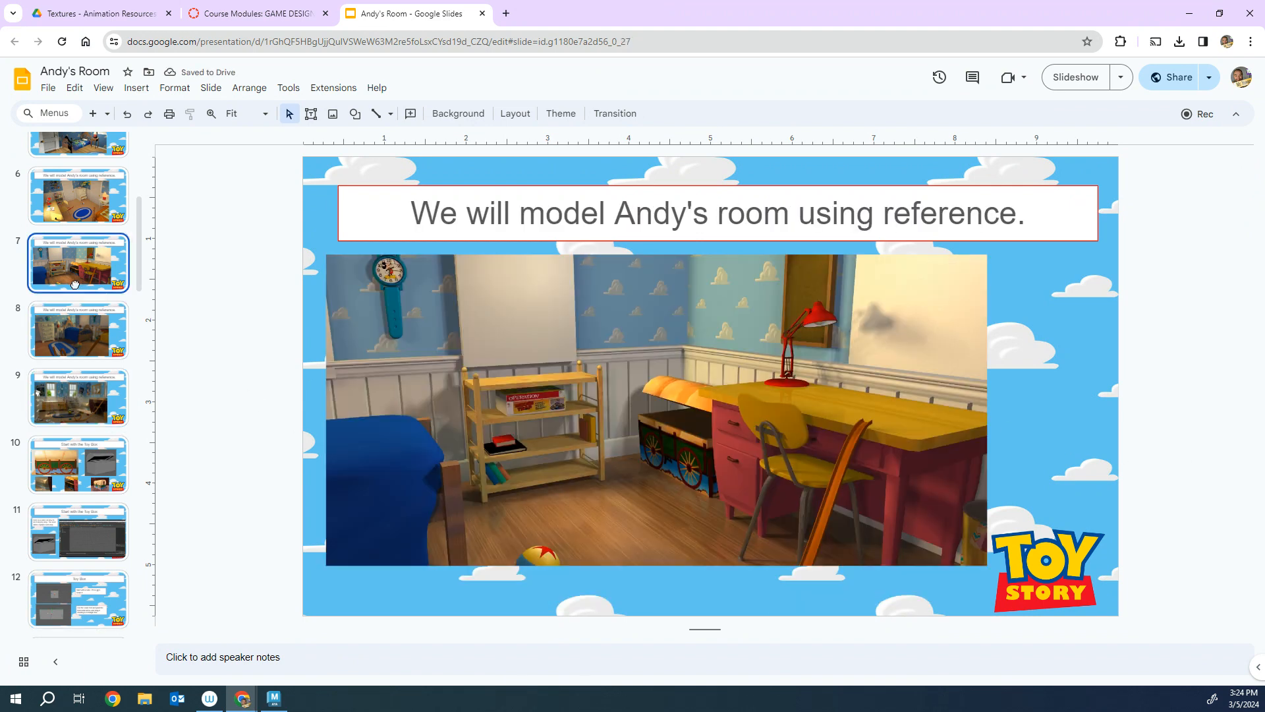
click(100, 216)
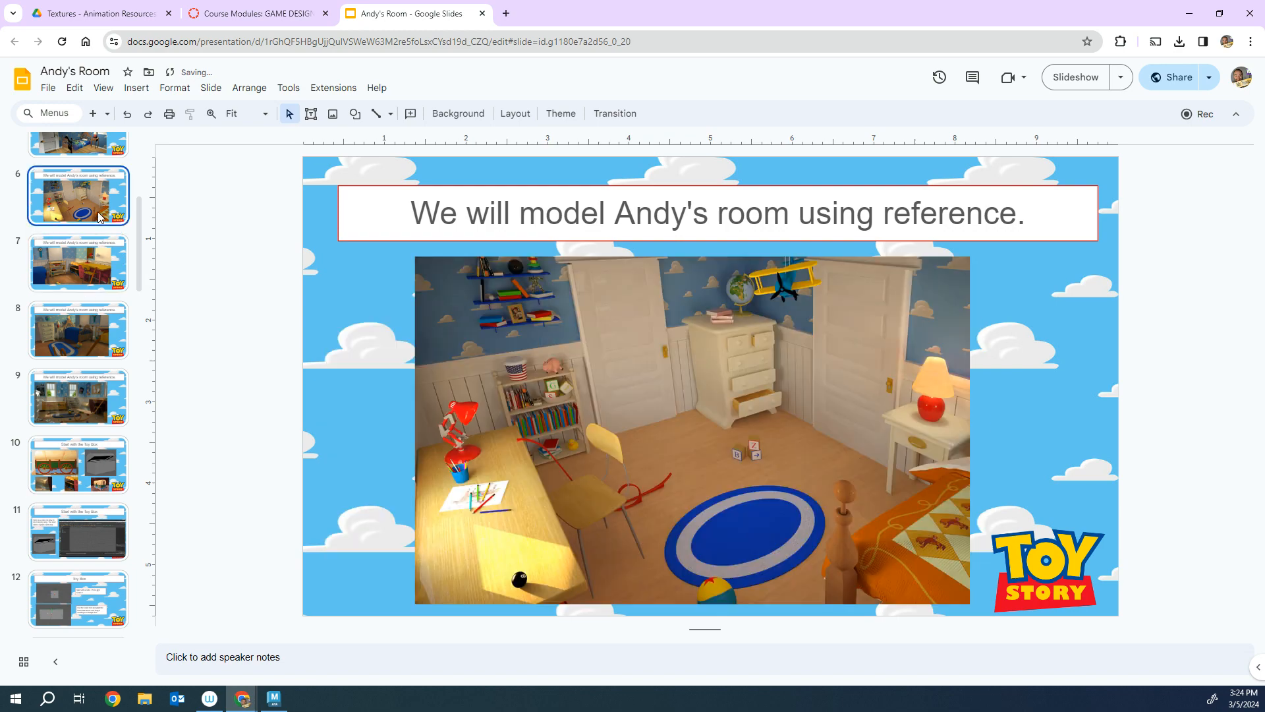
click(100, 150)
click(79, 143)
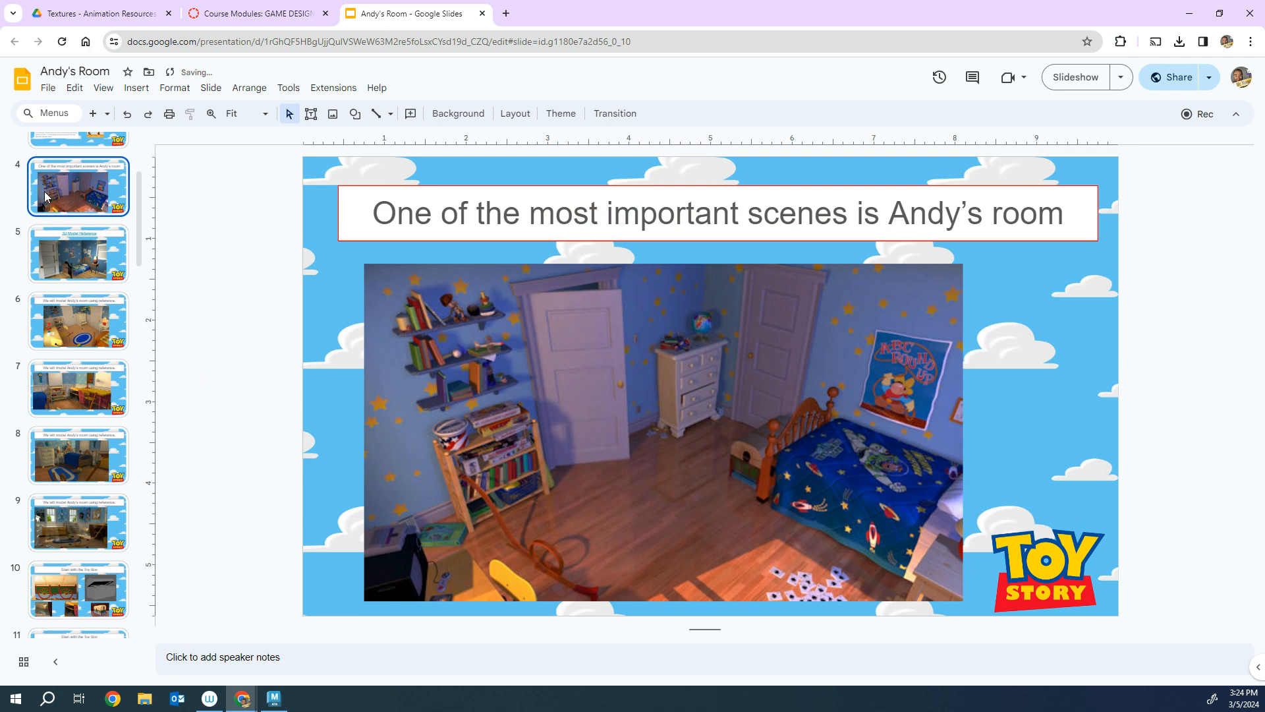
scroll(119, 292, down, 2)
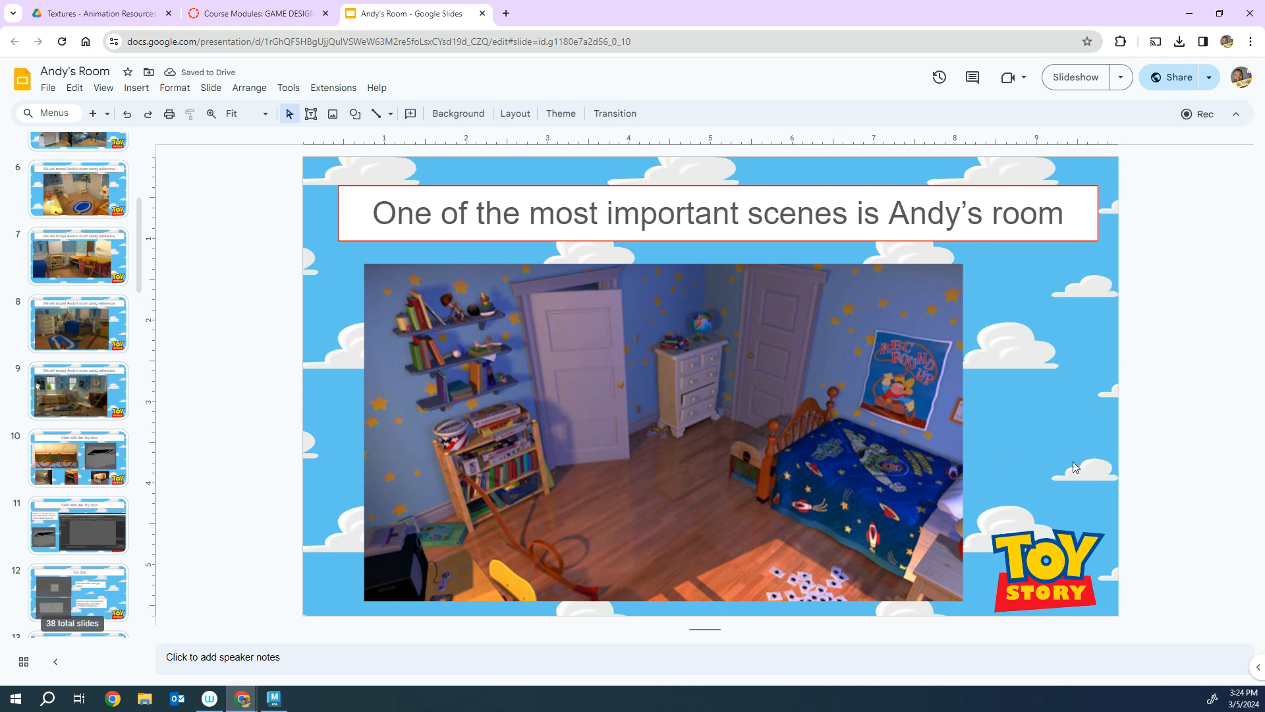
scroll(79, 512, down, 1)
click(77, 321)
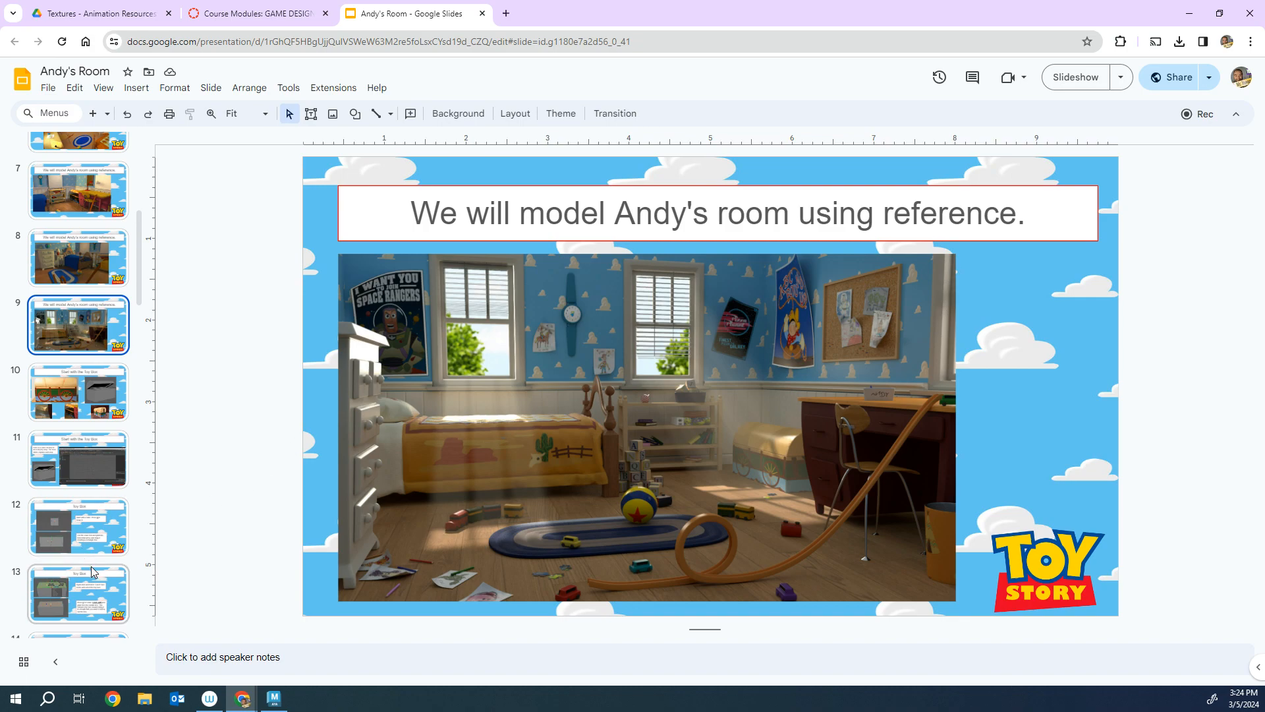
- Switch back to Maya and create a polygon cylinder
click(273, 698)
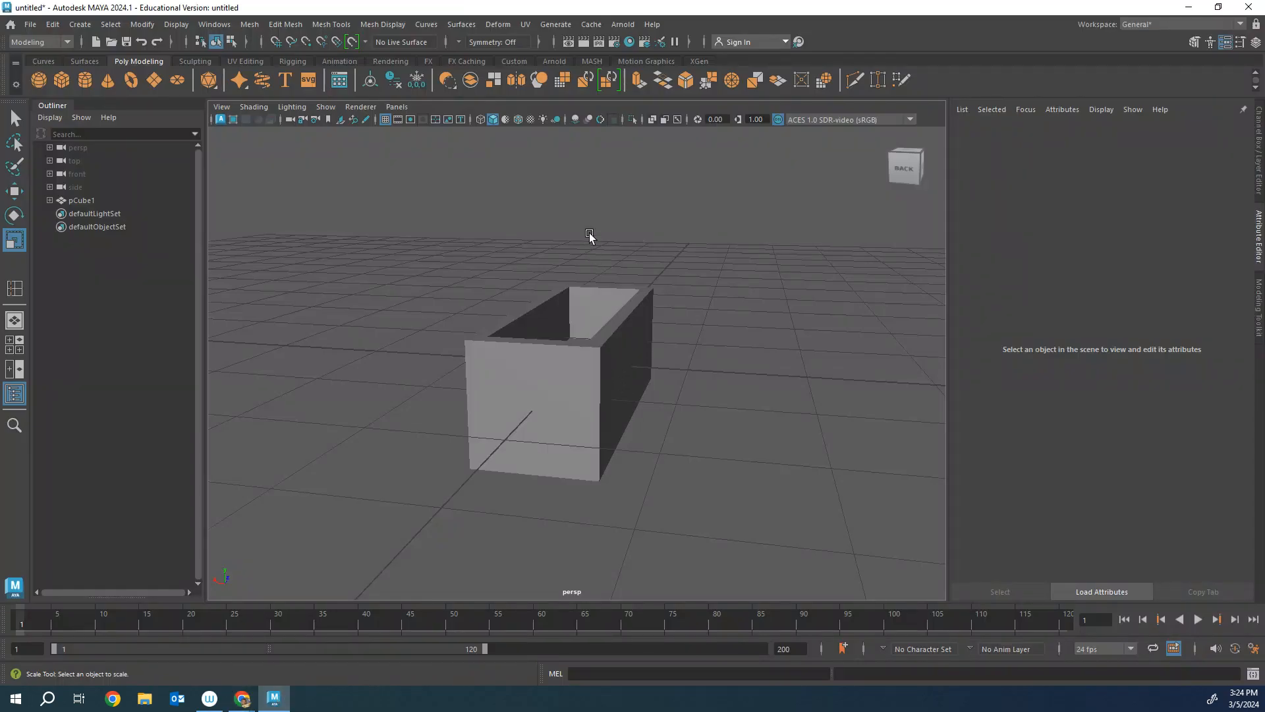
click(87, 86)
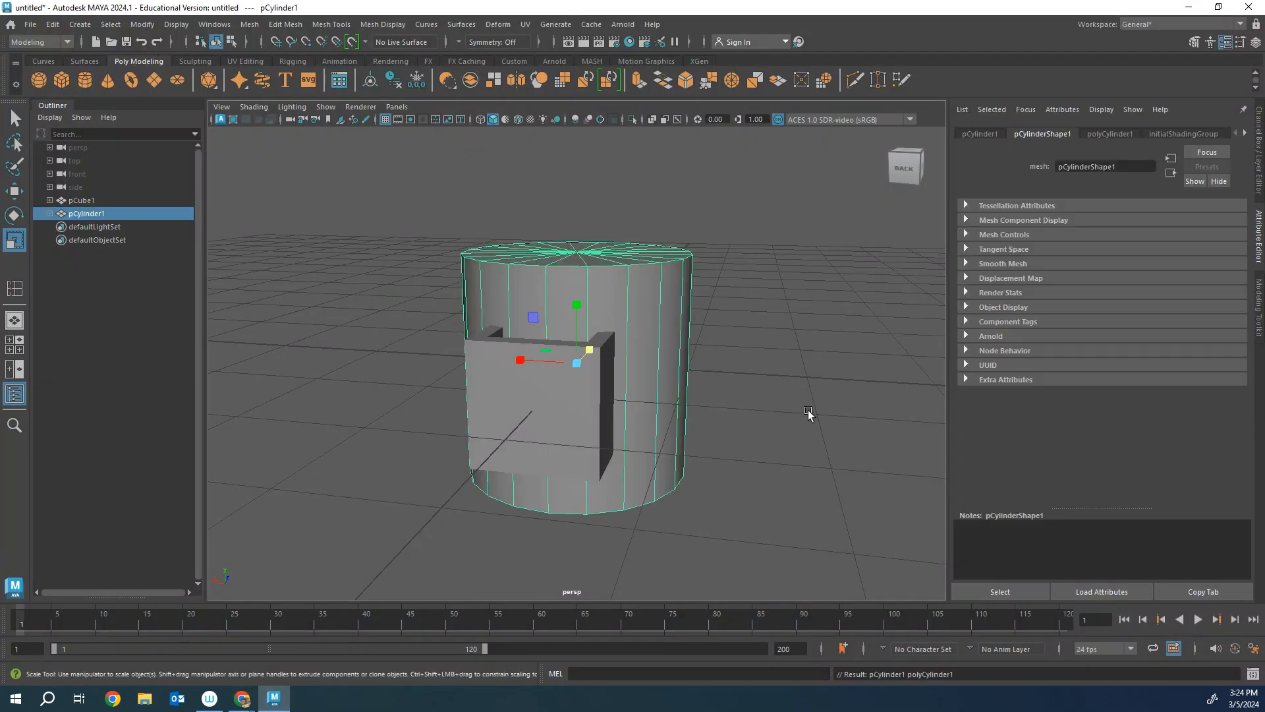
alt+drag(807, 415, 399, 324)
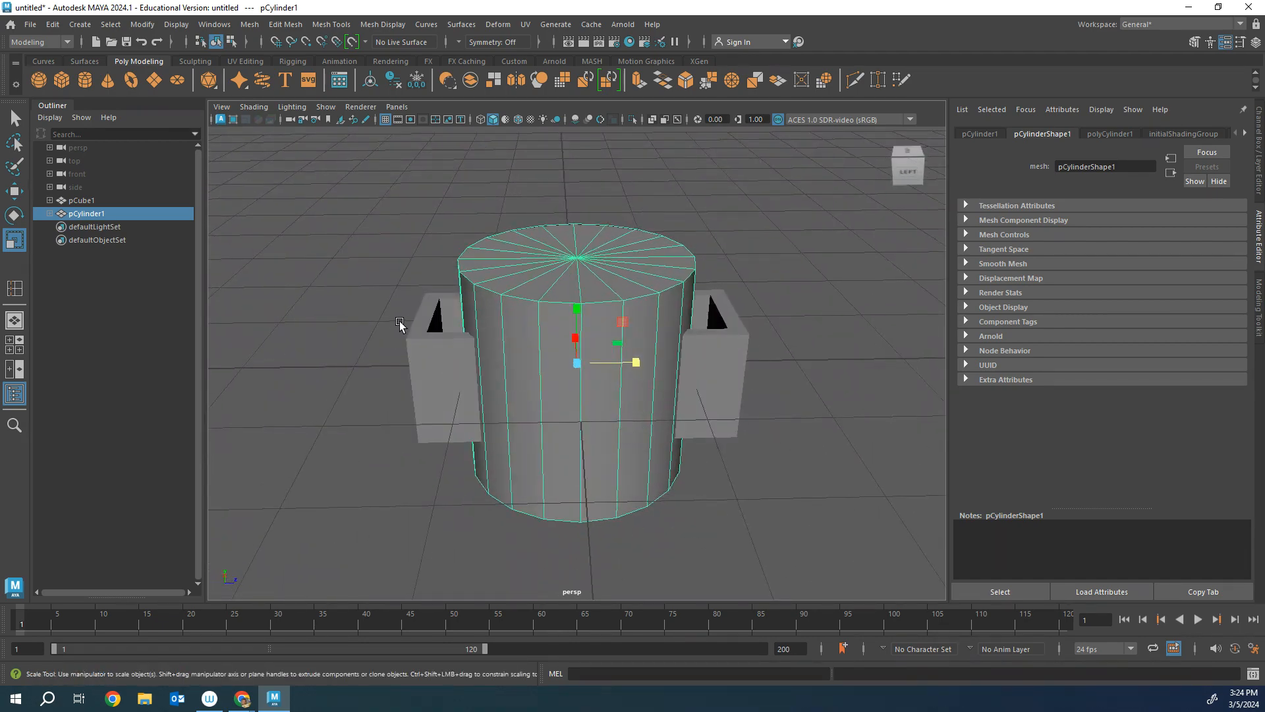
key(e)
alt+drag(835, 437, 944, 442)
alt+drag(784, 309, 805, 305)
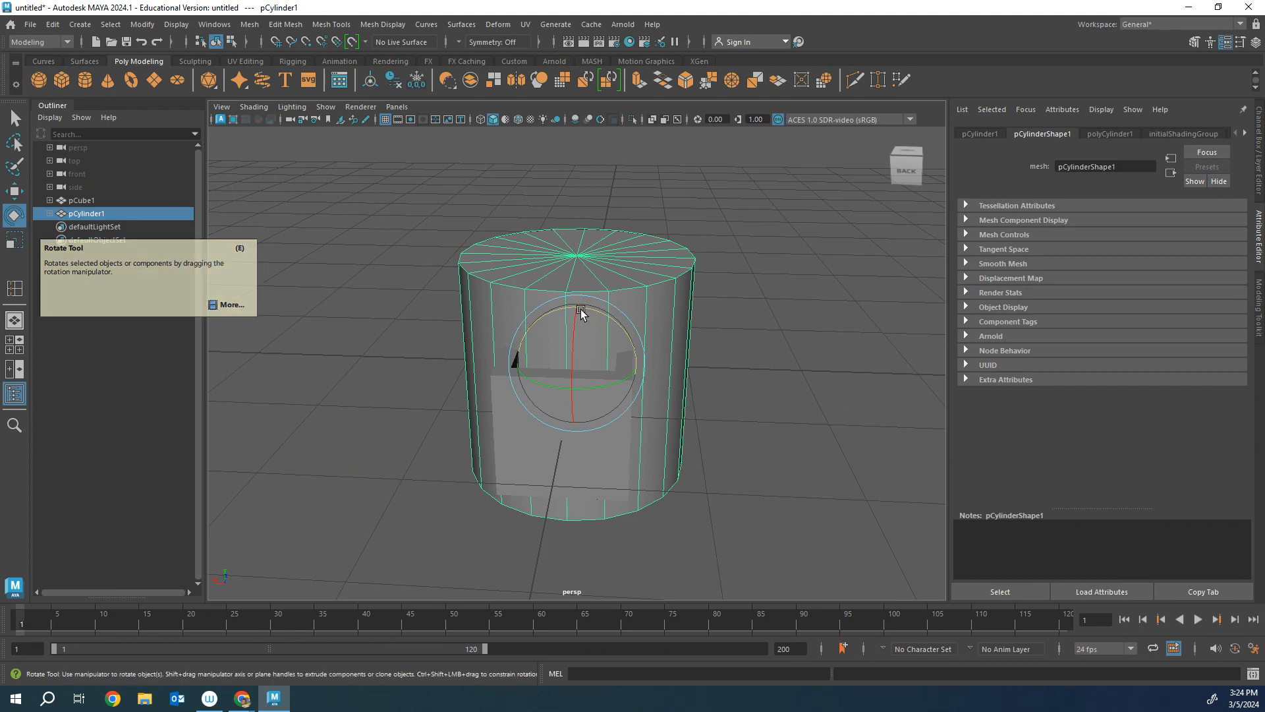
drag(574, 313, 559, 403)
alt+drag(678, 414, 679, 375)
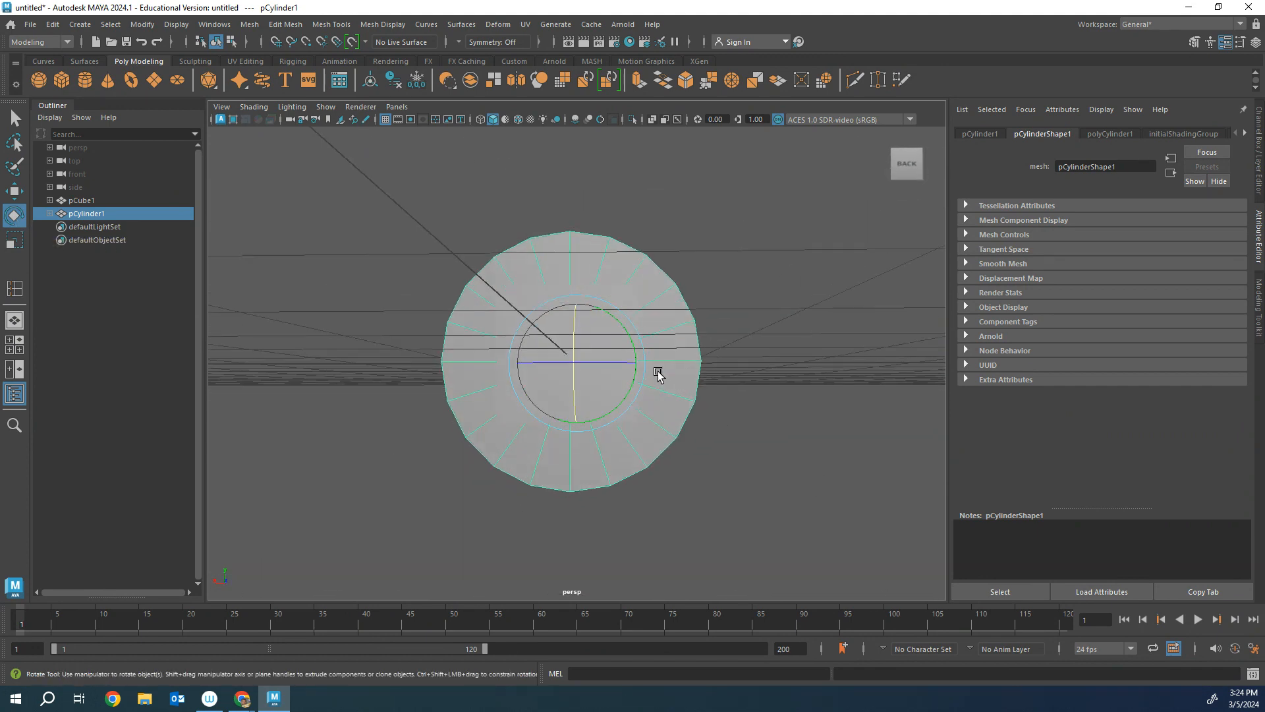
drag(574, 339, 570, 335)
key(ctrl+z)
key(ctrl+z)
key(ctrl+z)
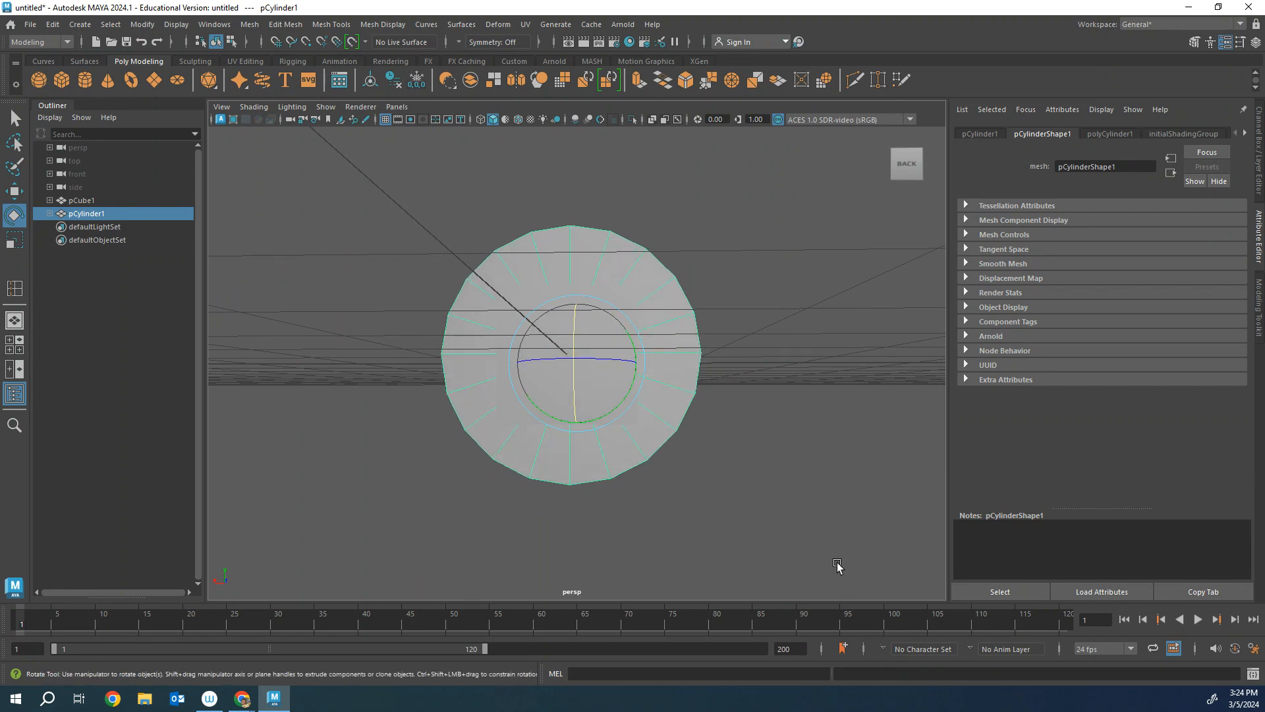
- Rotate the cylinder about X to about -87 degrees so it lies along the box, and raise it above the box
alt+drag(797, 486, 674, 443)
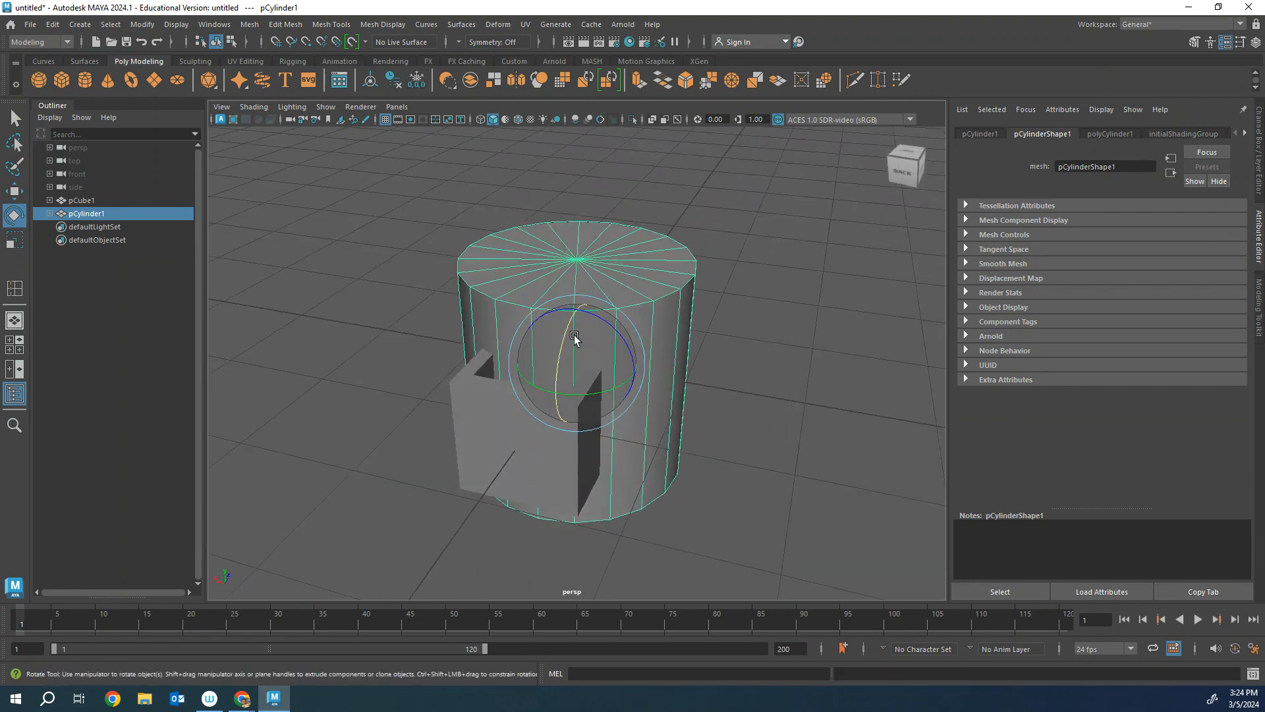
drag(573, 338, 552, 417)
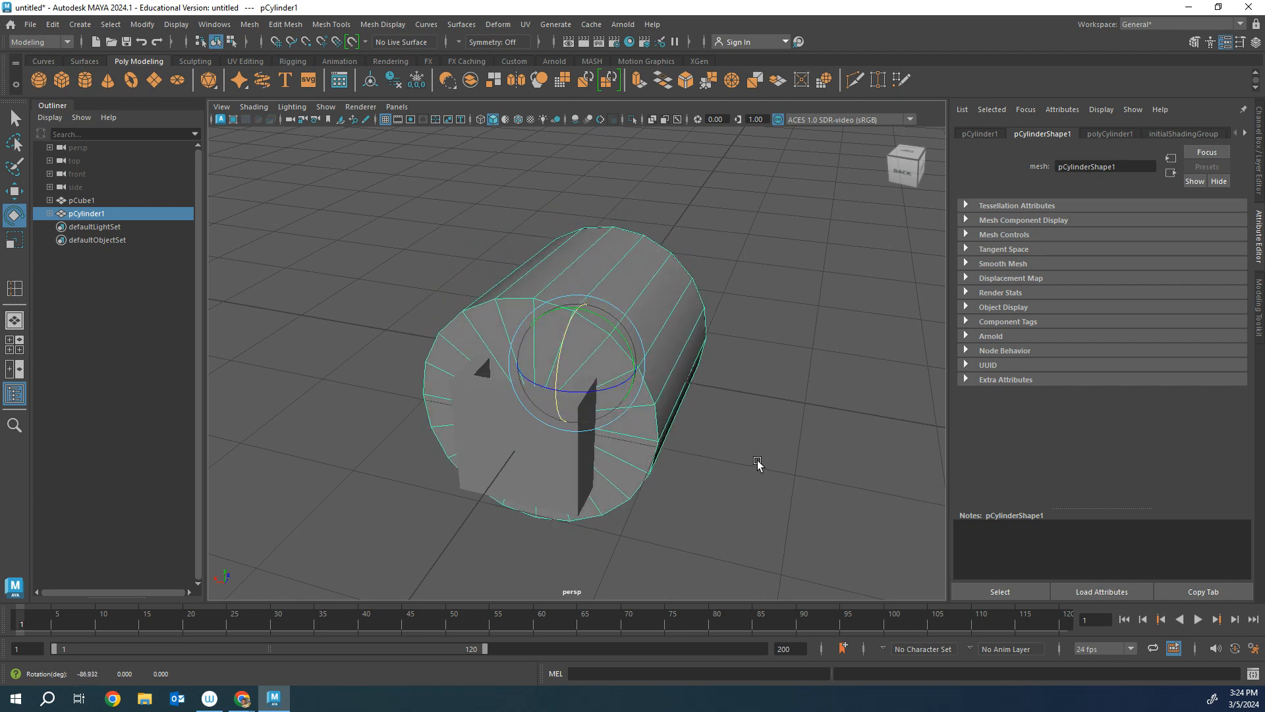
alt+drag(758, 463, 805, 415)
mouse_move(691, 373)
alt+mouse_down()
mouse_move(717, 384)
mouse_move(692, 395)
alt+mouse_up()
key(w)
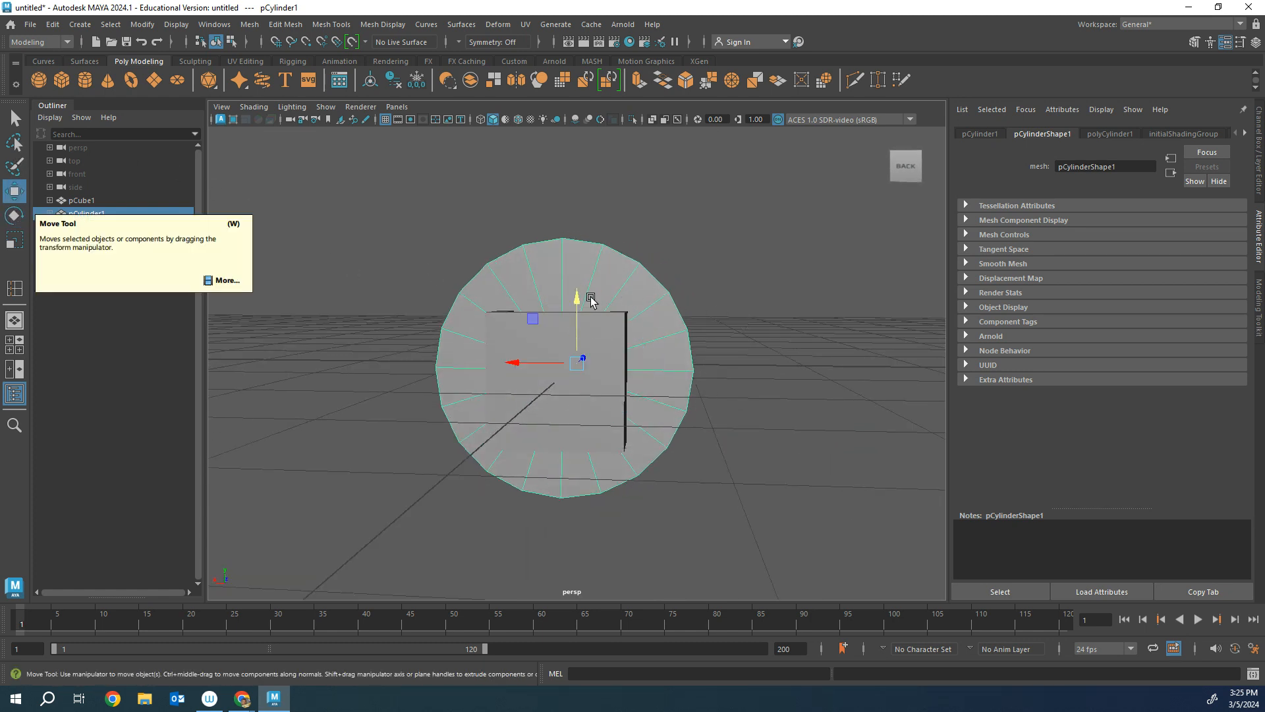
drag(574, 292, 602, 99)
scroll(787, 292, down, 4)
alt+drag(700, 295, 651, 280)
- Try to delete the faces of the cylinder's lower half in face mode
right_click(608, 249)
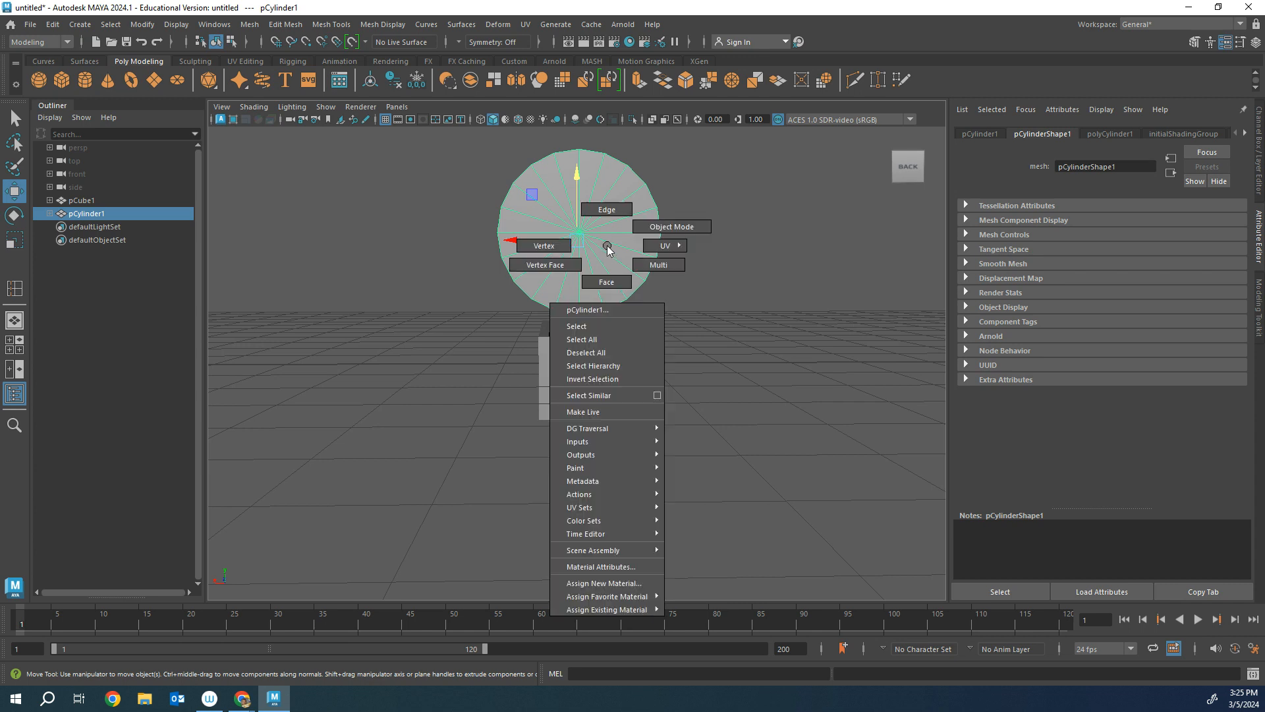
click(606, 281)
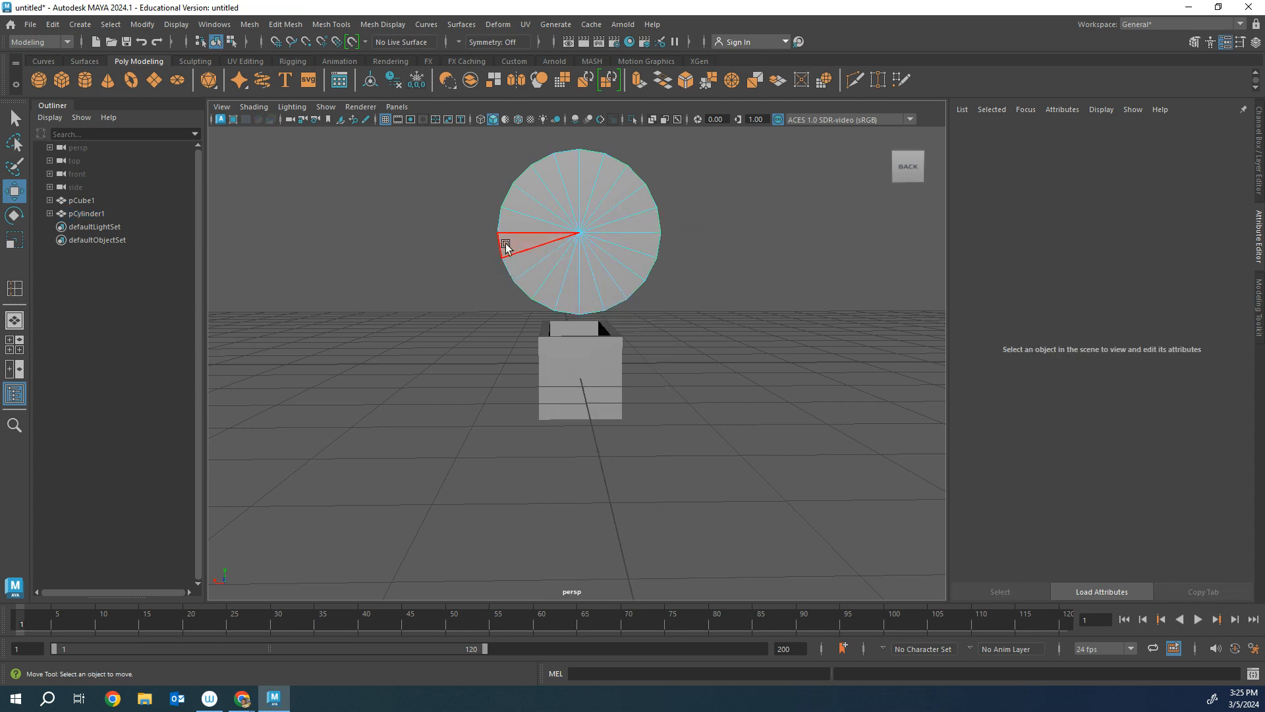
drag(637, 282, 808, 338)
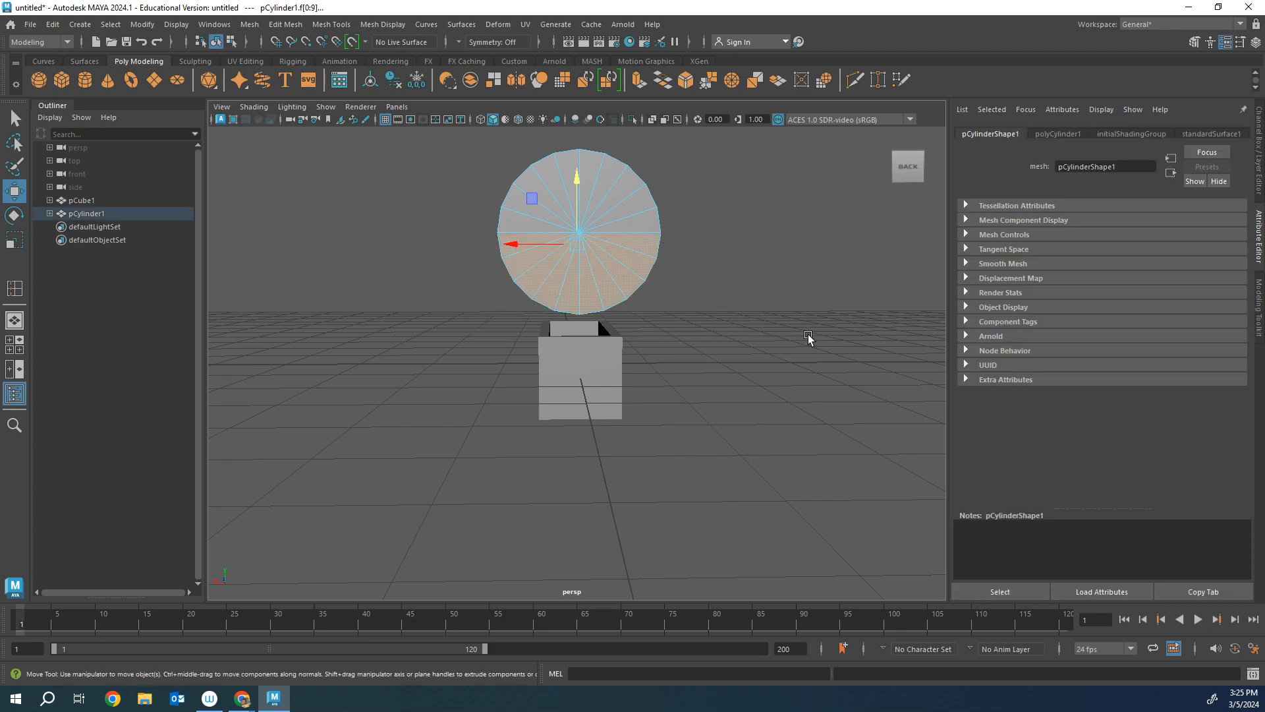
alt+drag(756, 230, 573, 231)
alt+drag(760, 258, 872, 274)
click(873, 273)
mouse_move(703, 310)
alt+mouse_down()
mouse_move(779, 267)
mouse_move(711, 303)
alt+mouse_up()
drag(634, 292, 635, 293)
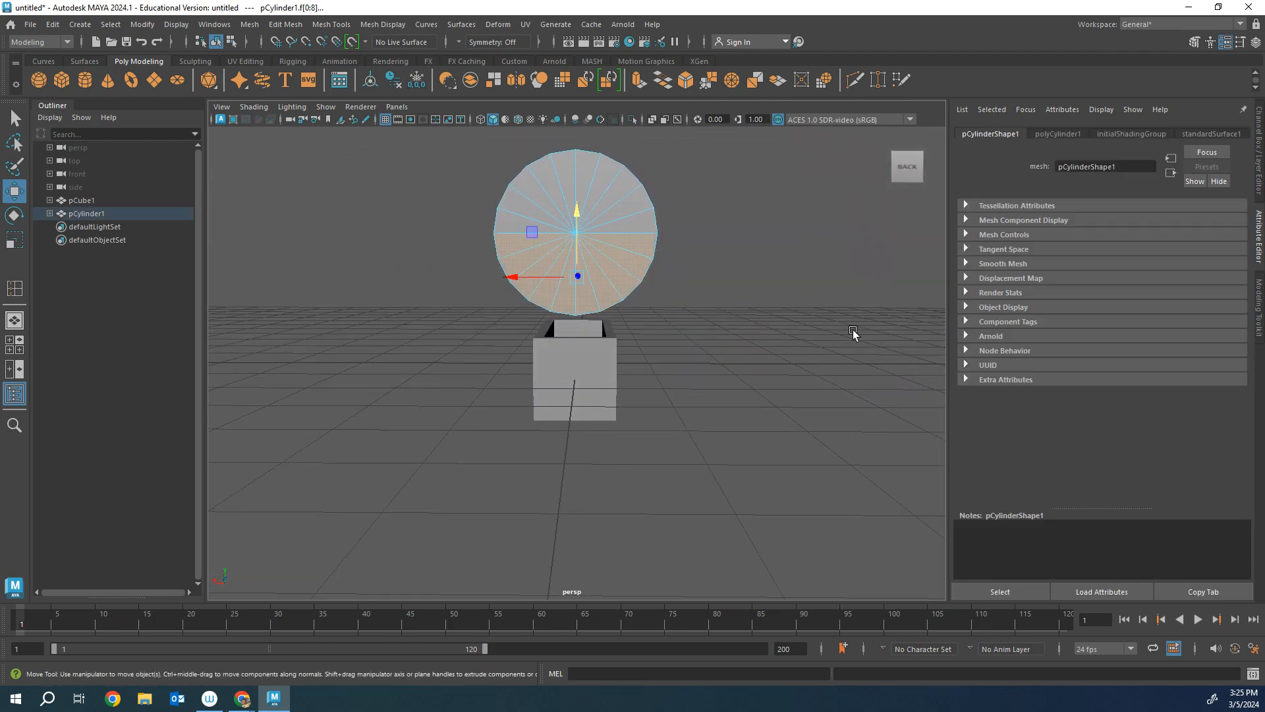
alt+drag(852, 333, 738, 478)
key(Delete)
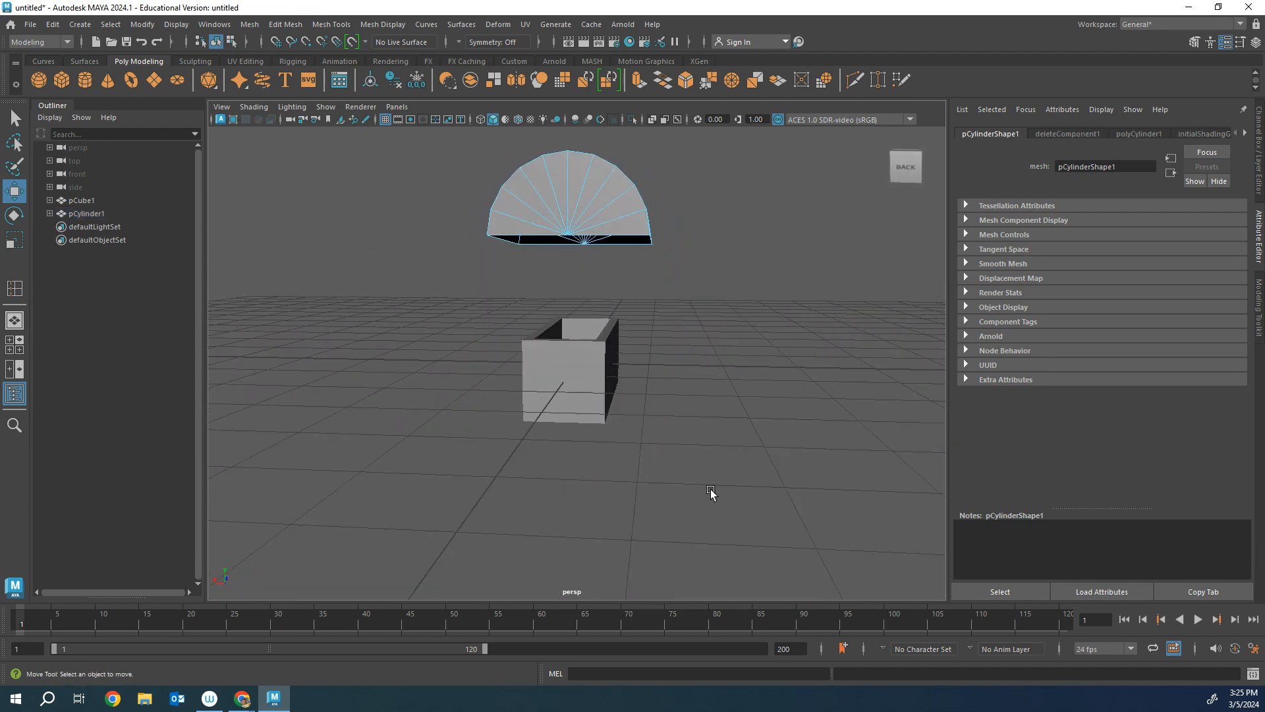
alt+drag(689, 265, 621, 263)
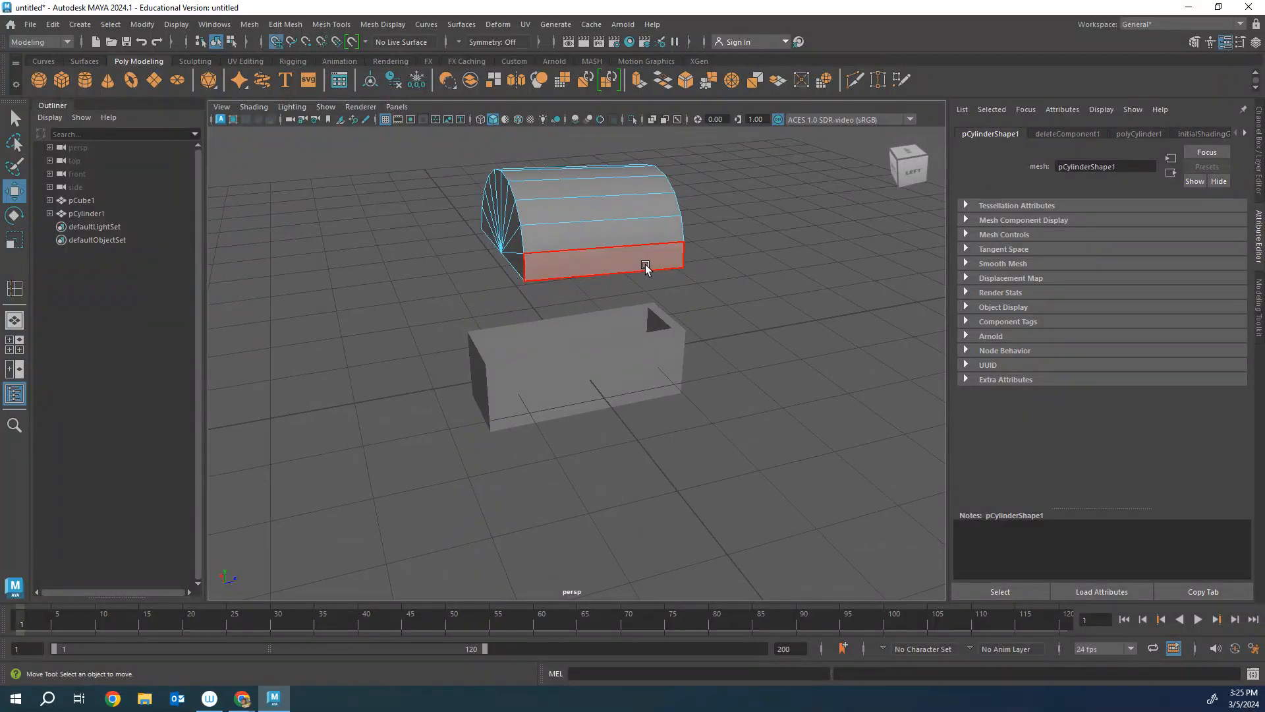
click(644, 267)
click(714, 323)
alt+drag(714, 323, 650, 265)
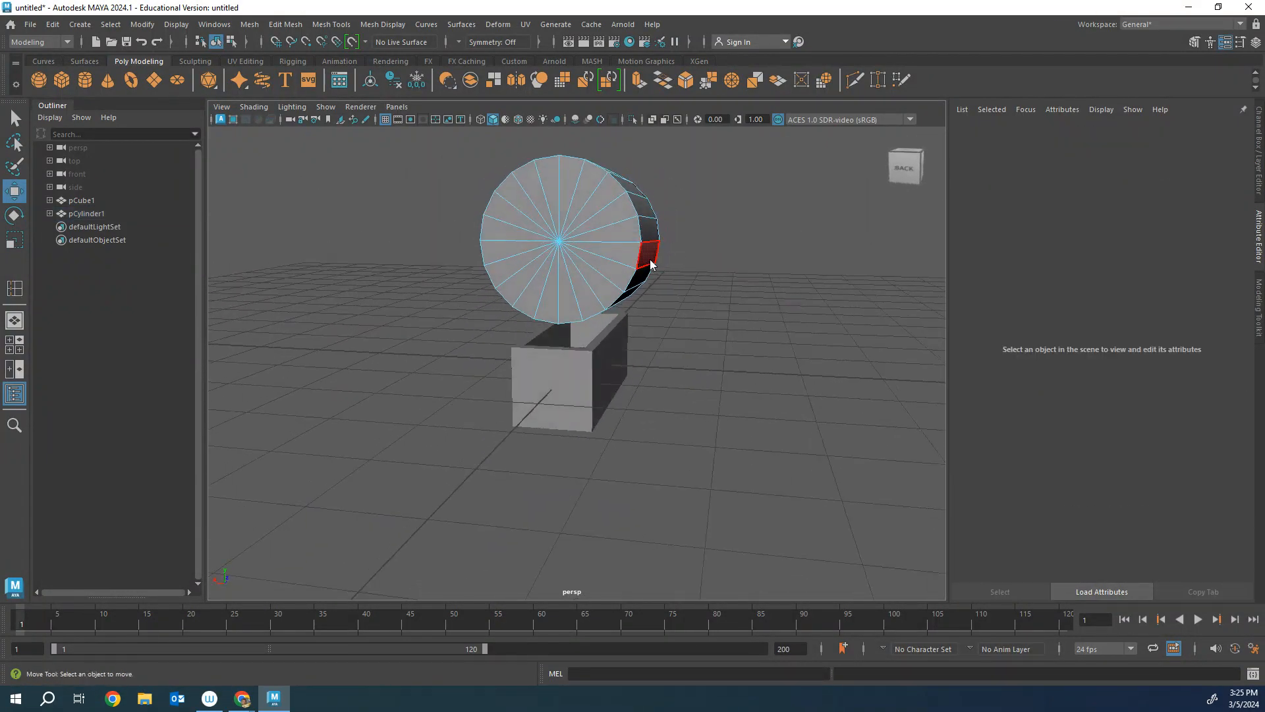
- Try to select the cylinder's lower-half faces and add the neighbouring face to the selection
right_click(650, 265)
right_drag(656, 316, 655, 316)
alt+drag(660, 338, 662, 333)
drag(454, 251, 917, 387)
alt+drag(751, 325, 582, 247)
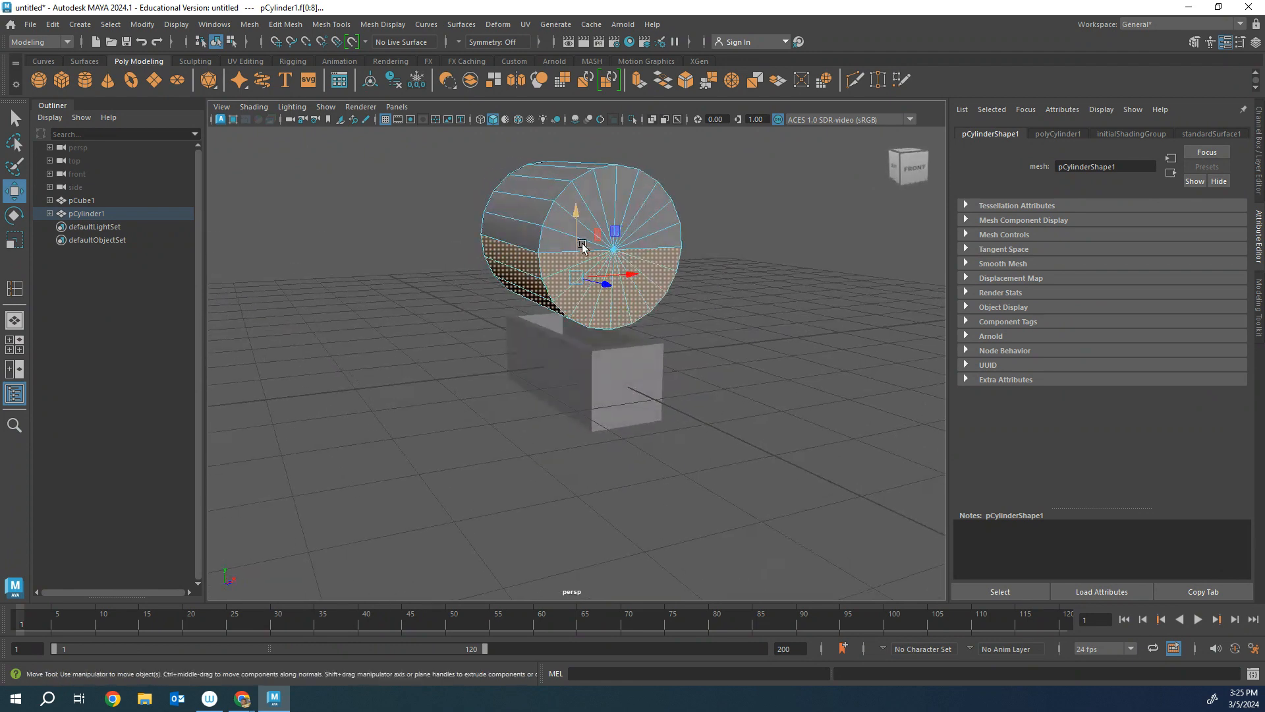
click(564, 242)
key(ctrl+z)
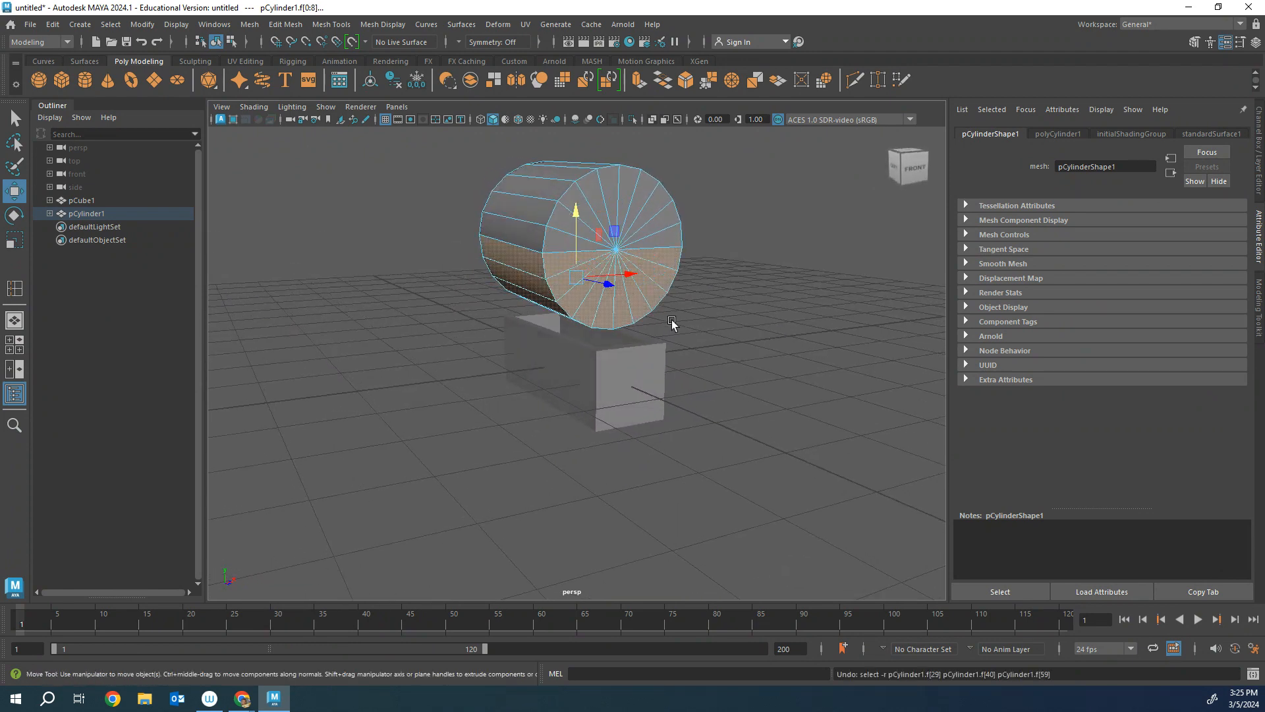
shift+click(551, 233)
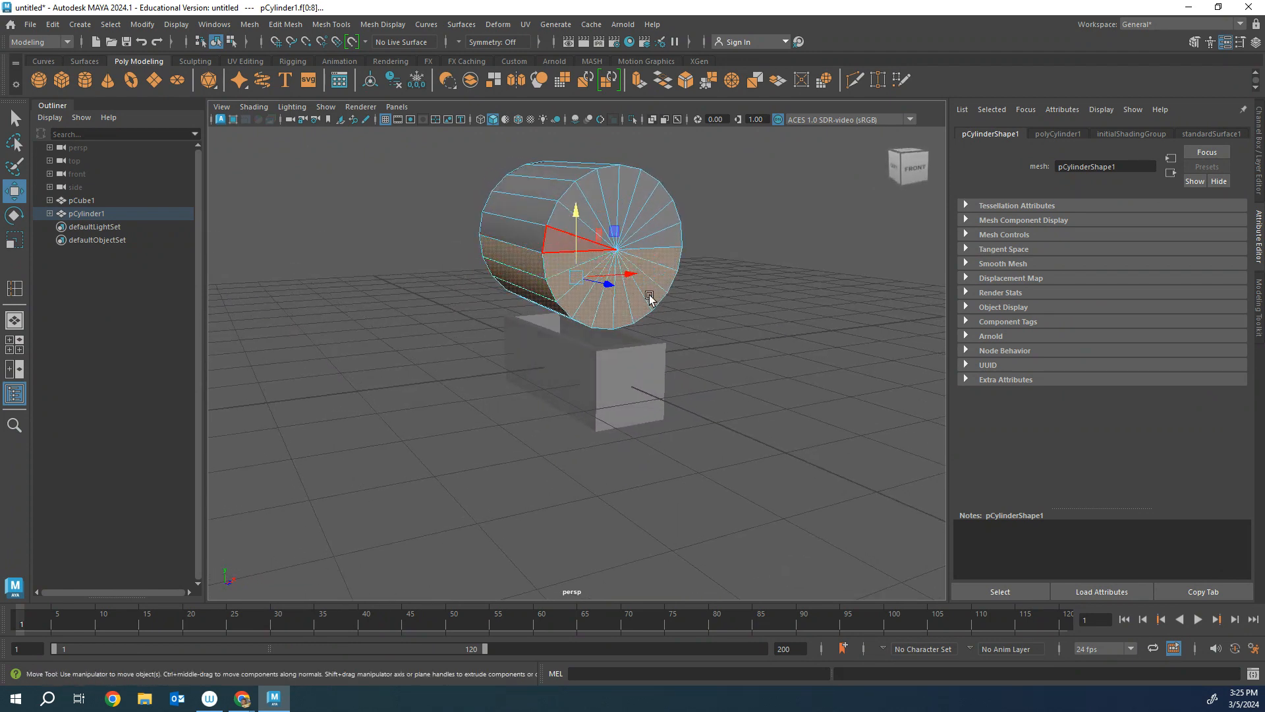
alt+drag(647, 296, 910, 351)
click(819, 253)
- Select and delete the faces of the cylinder's lower half, and return the remaining half cylinder to object mode
alt+drag(818, 253, 847, 265)
drag(480, 254, 710, 327)
click(817, 289)
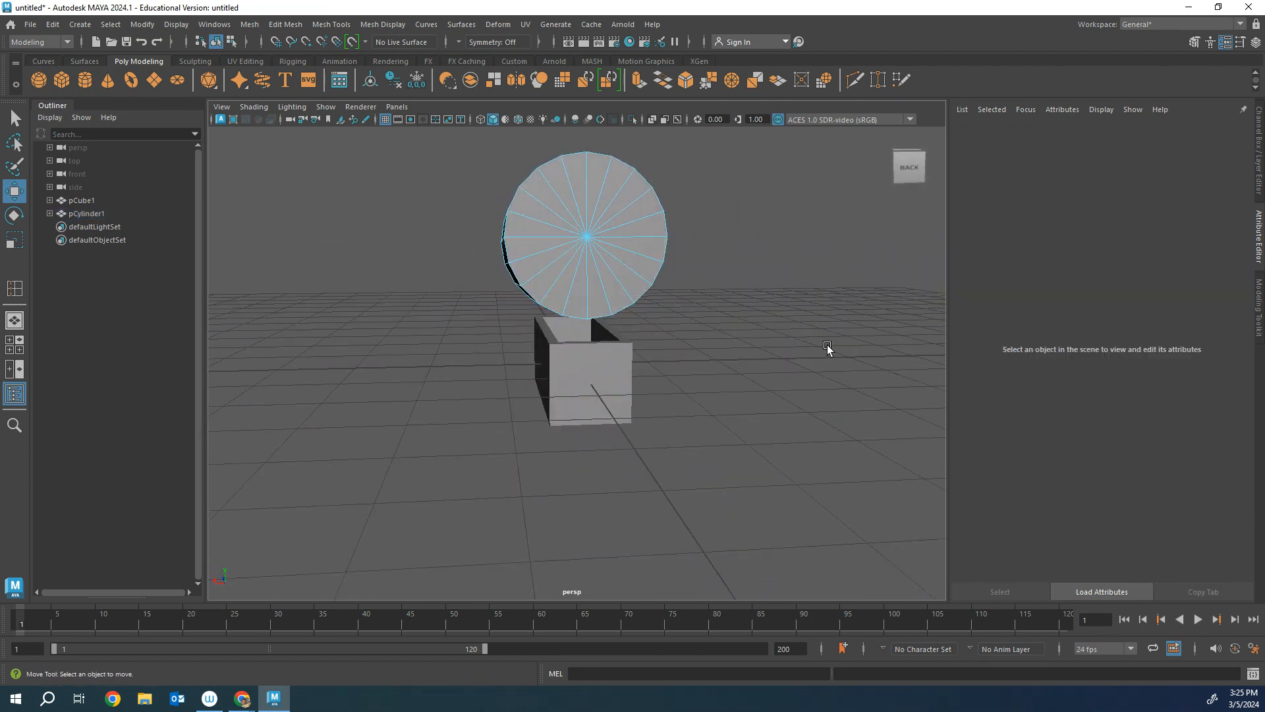
key(ctrl+z)
click(812, 362)
key(ctrl+z)
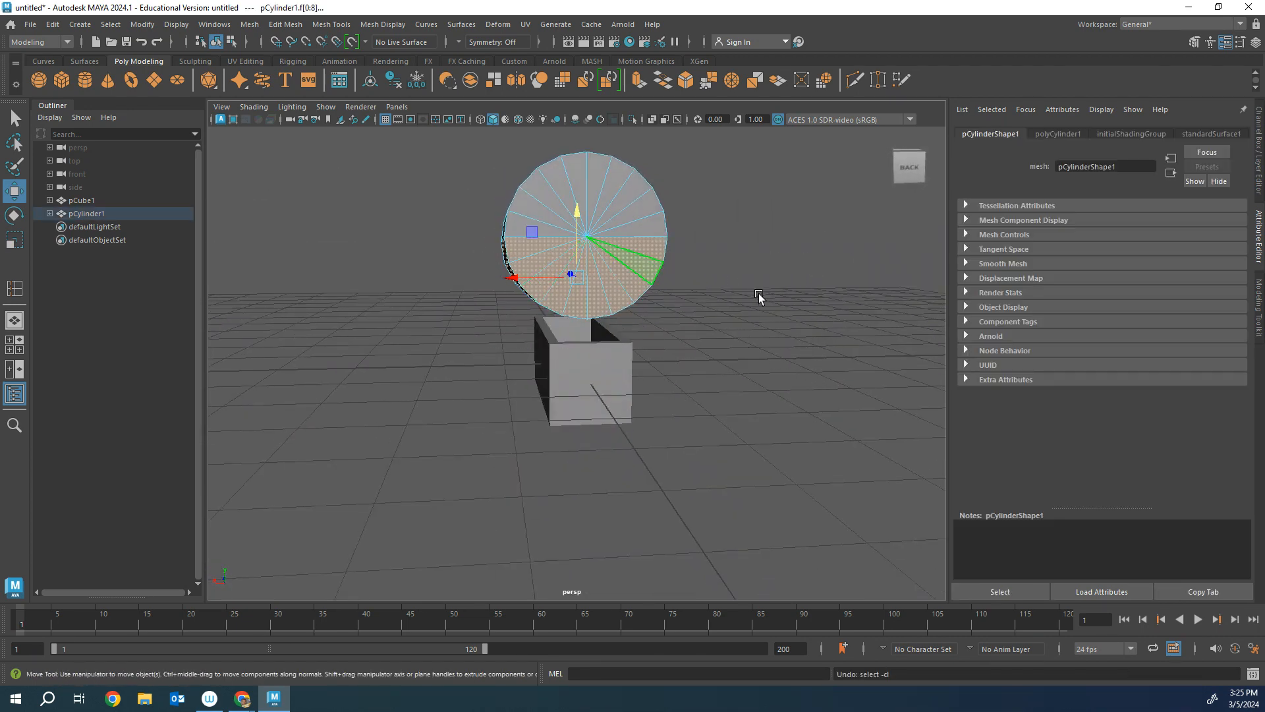
alt+drag(758, 297, 593, 264)
key(Delete)
right_drag(587, 219, 646, 204)
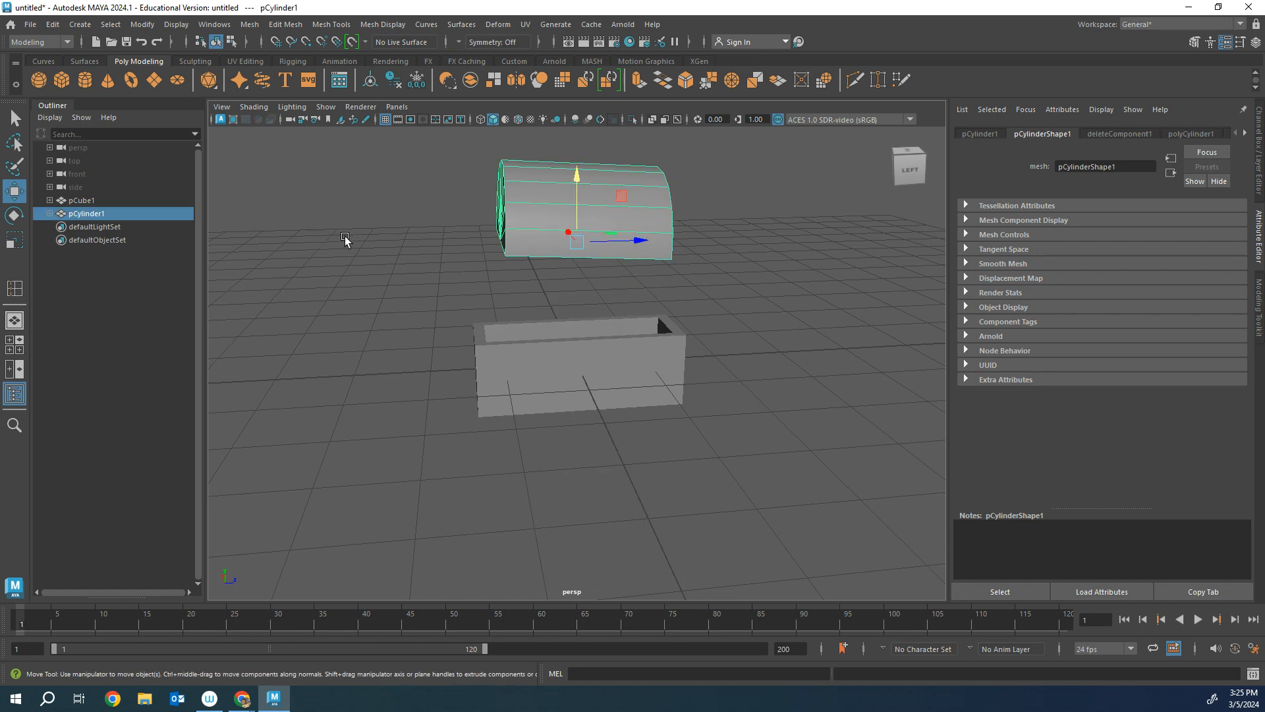
- Scale the half cylinder to about 0.625 in X, 1.093 in Y and 0.585 in Z
key(r)
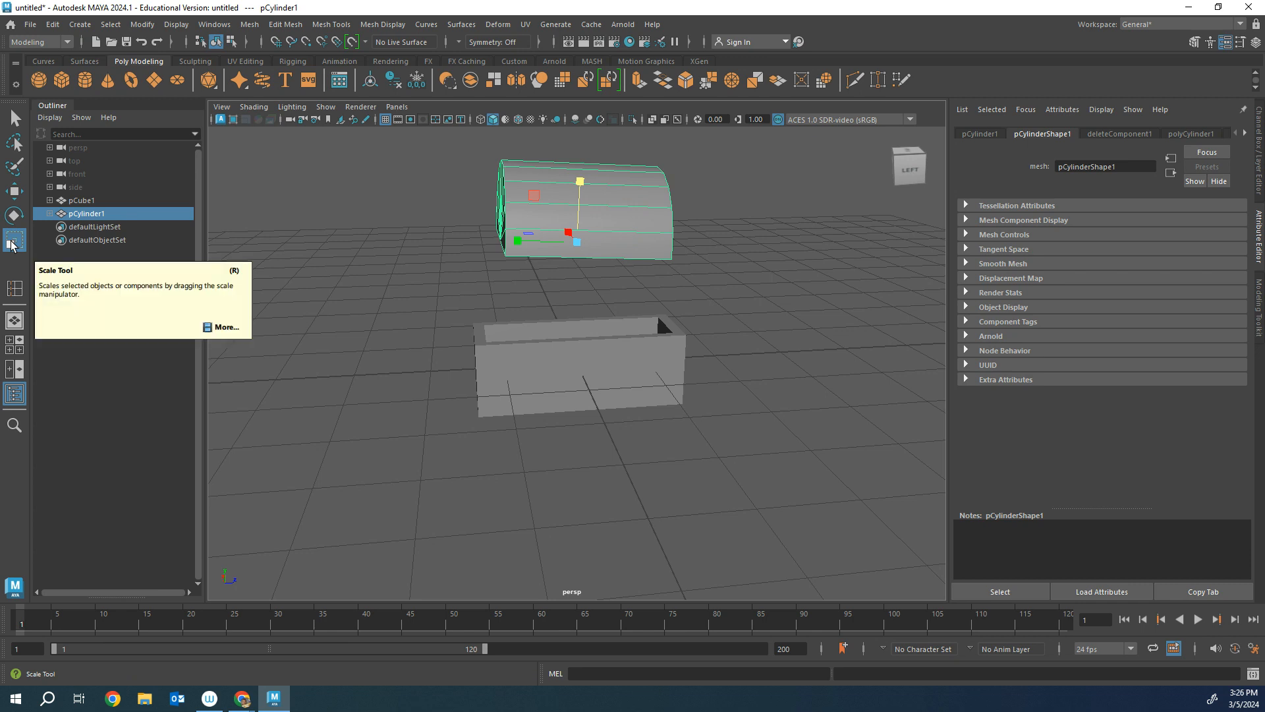
mouse_move(514, 249)
mouse_down()
mouse_move(496, 244)
mouse_move(508, 247)
mouse_up()
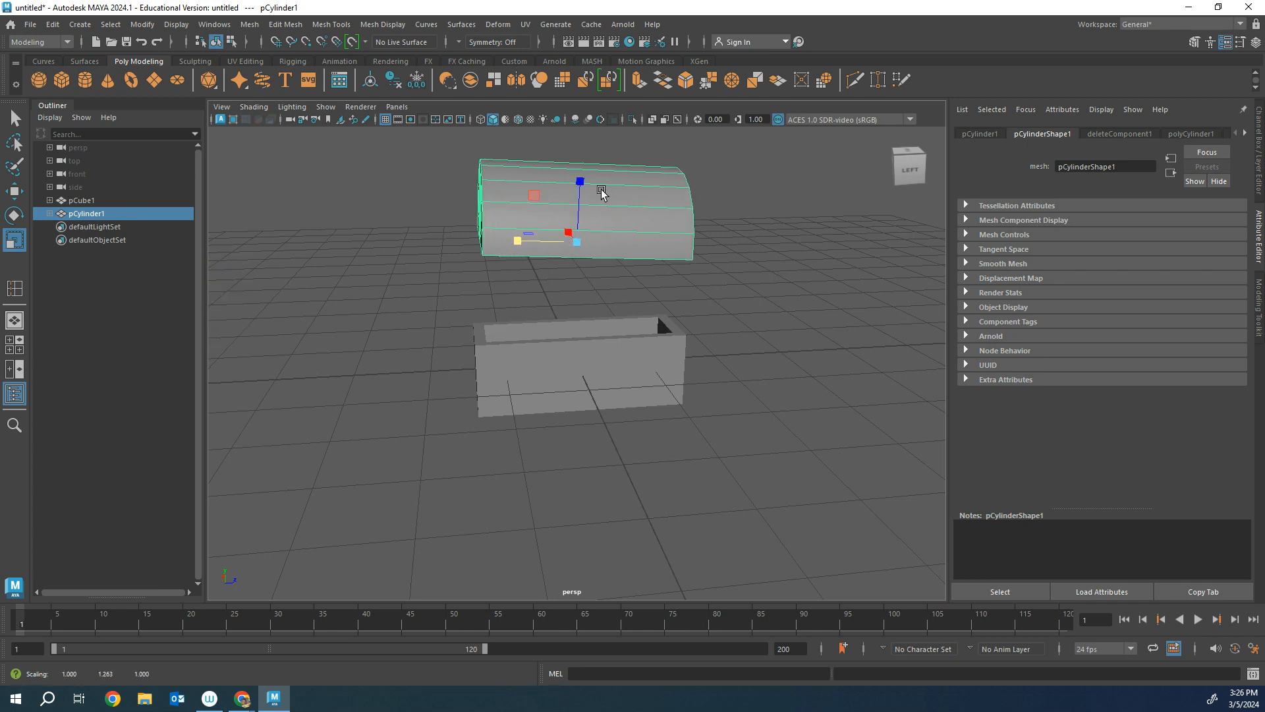
drag(580, 182, 583, 200)
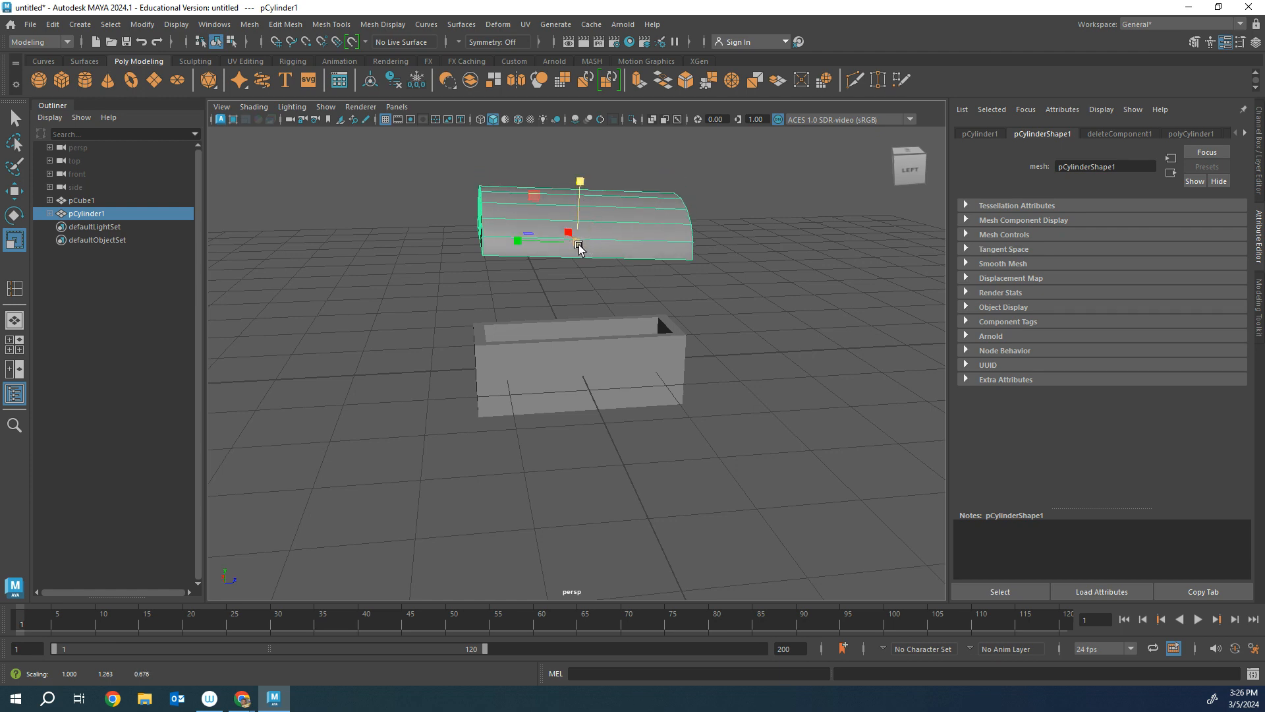
mouse_move(578, 242)
mouse_down()
mouse_move(567, 241)
mouse_move(612, 247)
mouse_move(556, 249)
mouse_up()
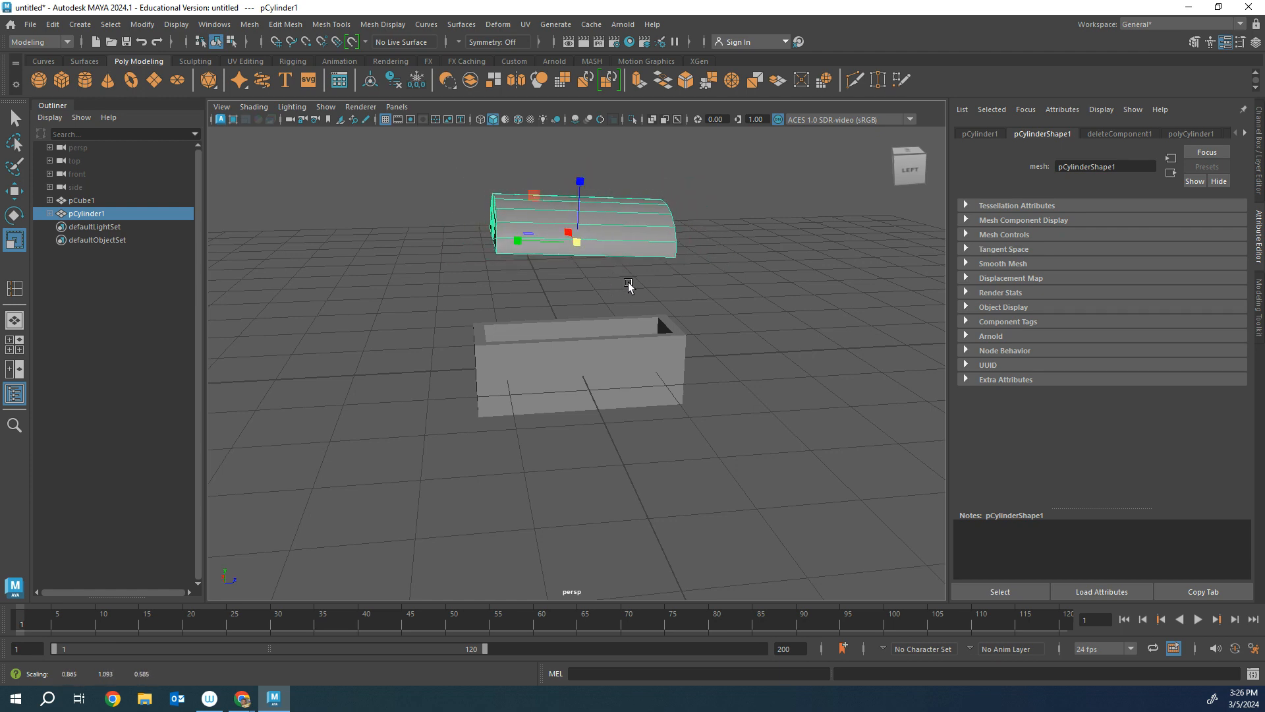
alt+drag(626, 285, 723, 279)
alt+drag(614, 253, 657, 257)
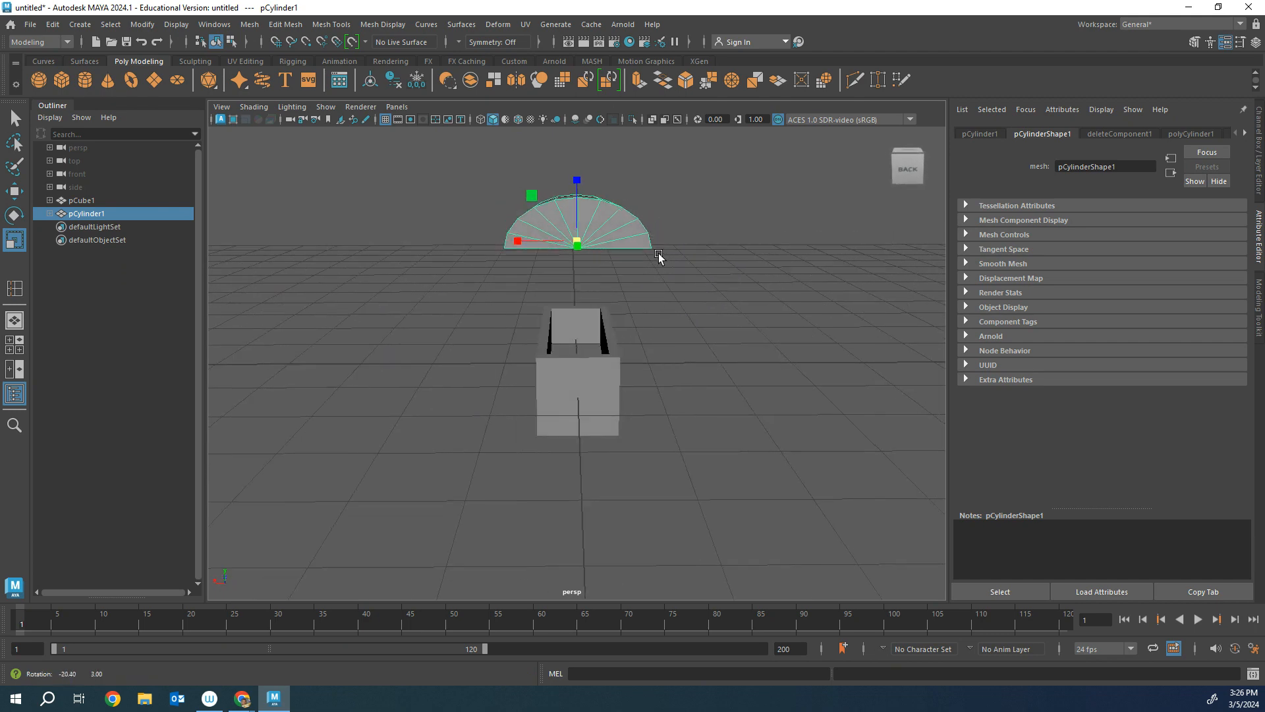
drag(531, 236, 539, 245)
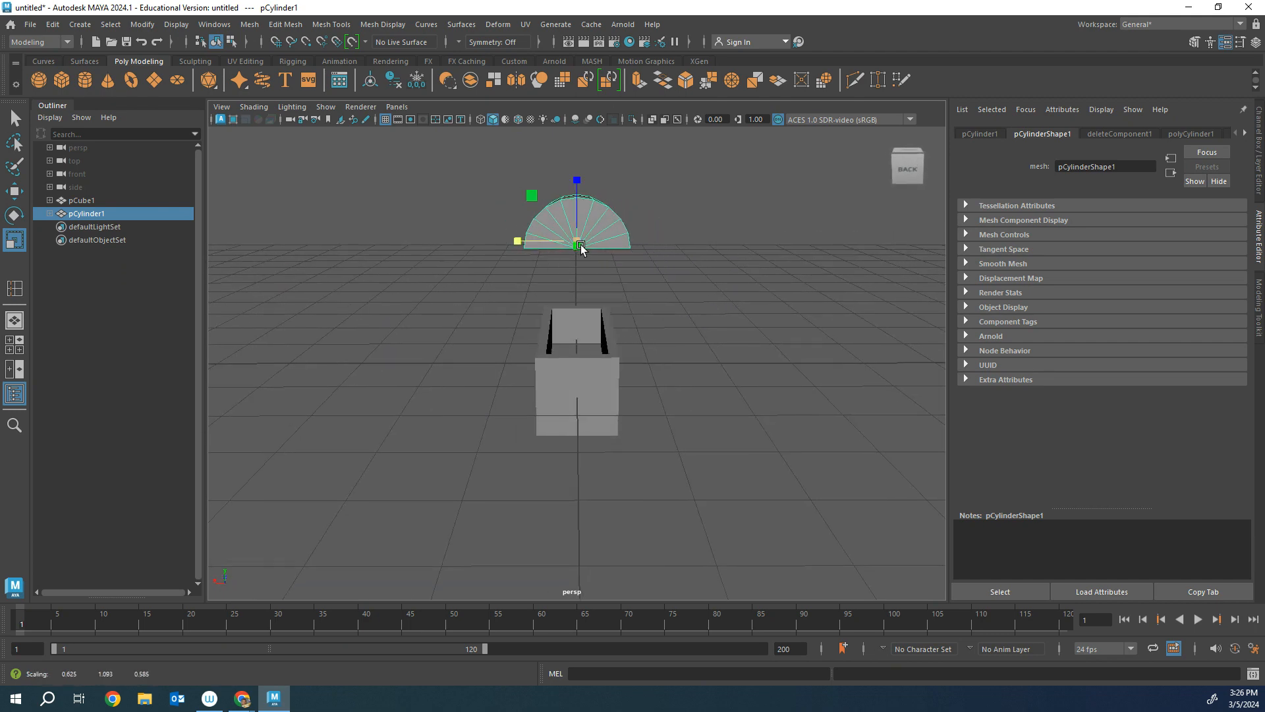
- Lower the half cylinder onto the top of the box and stretch it lengthwise to cover the box's length
key(w)
drag(580, 198, 567, 301)
key(r)
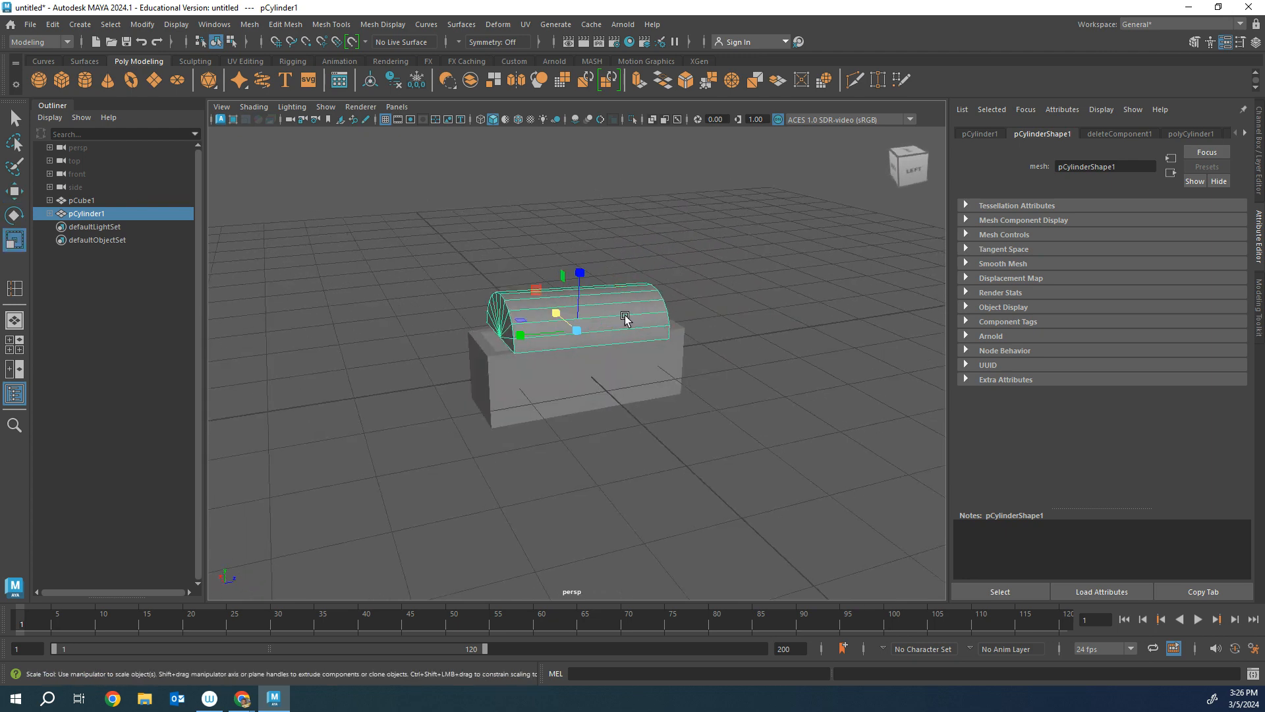
drag(523, 339, 507, 336)
- Level the lid by rotating it about X to about -89.6 degrees, and raise it to about 0.53 cm in Y
key(e)
drag(548, 286, 546, 288)
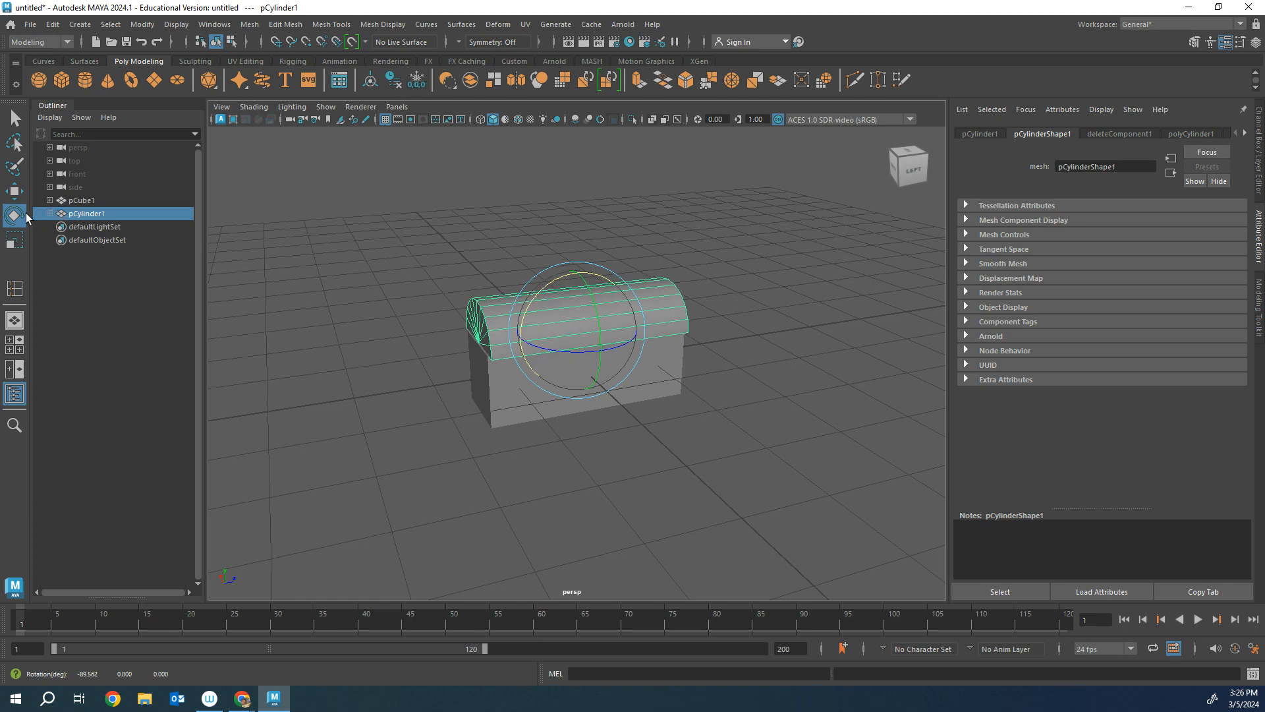
key(w)
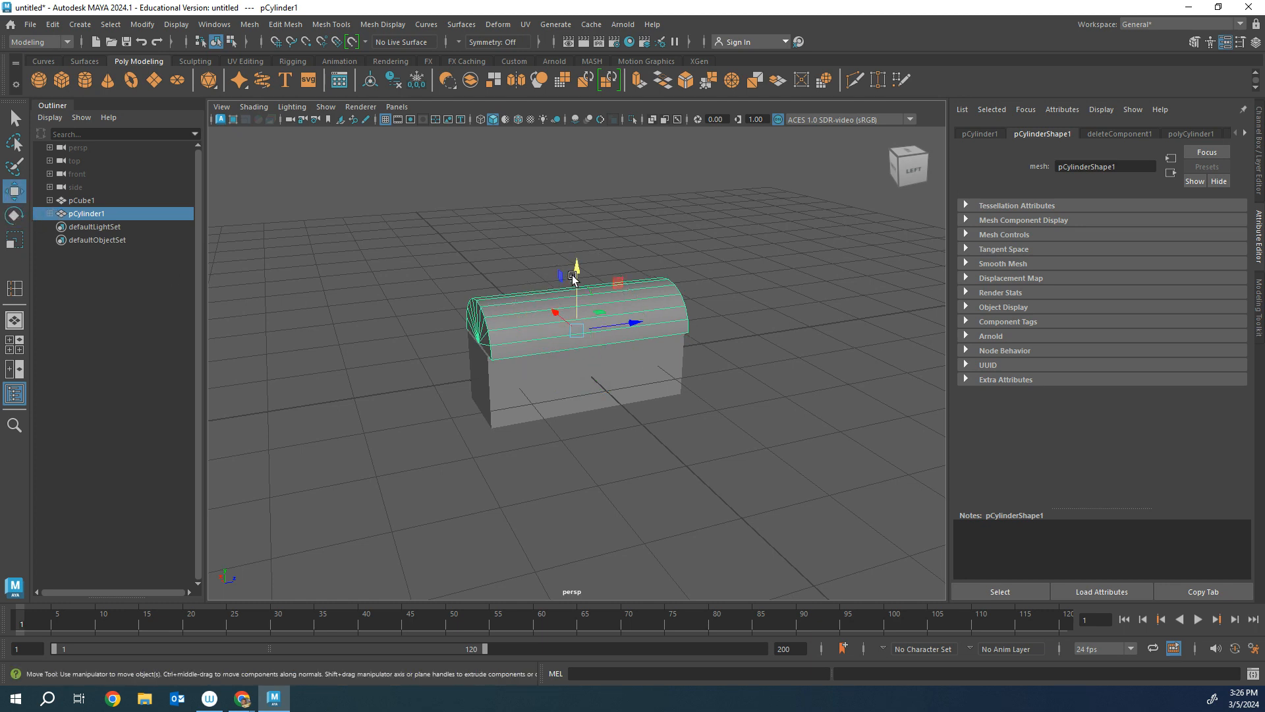
click(573, 276)
click(575, 289)
drag(576, 285, 572, 280)
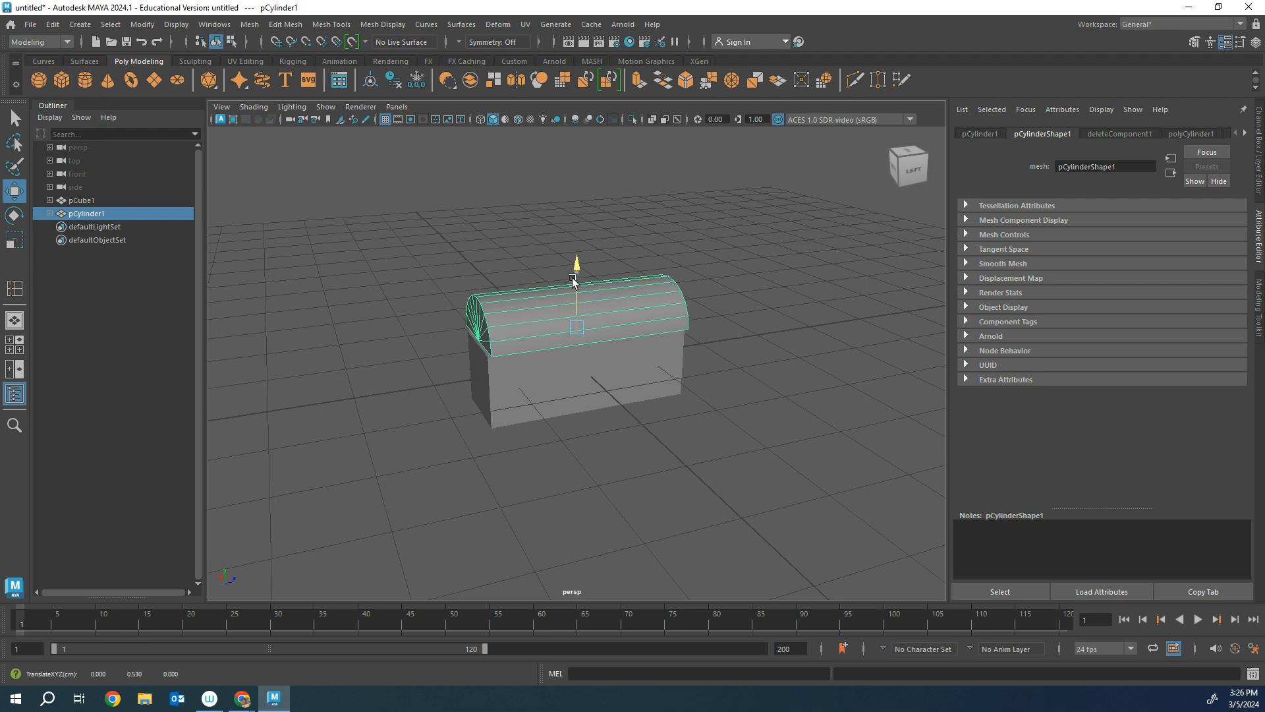
- Scale the lid to about 1.427 along its length and narrow it in X to fit the box's width
key(r)
drag(577, 326, 512, 334)
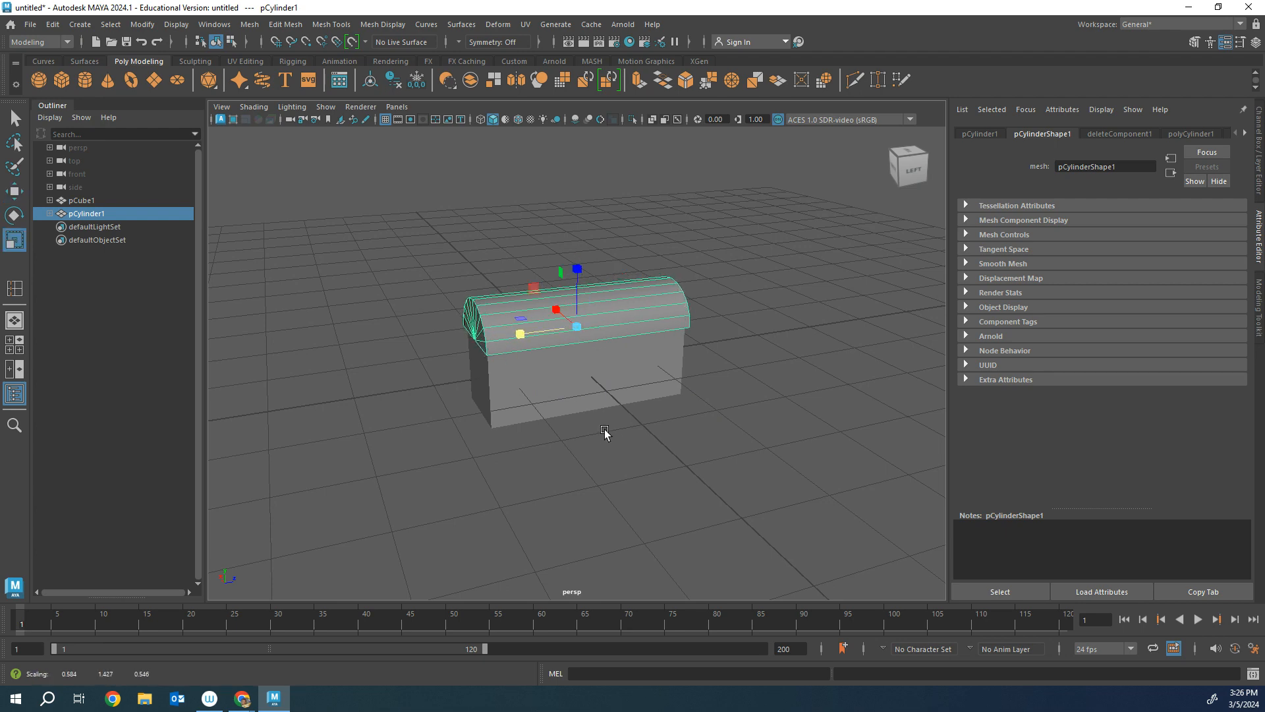
alt+drag(625, 432, 728, 452)
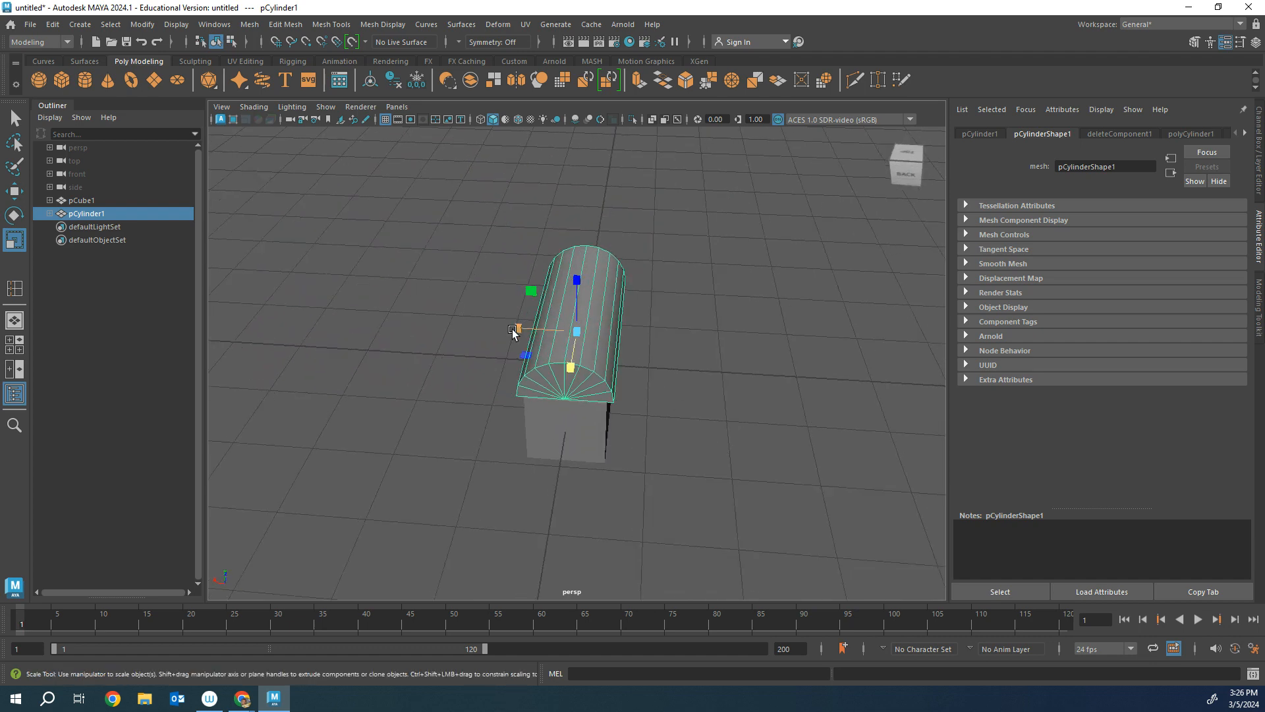
drag(513, 333, 577, 288)
- Move the lid to about -0.018 cm in X and 0.49 cm in Y to seat it on the box, and deselect it
key(w)
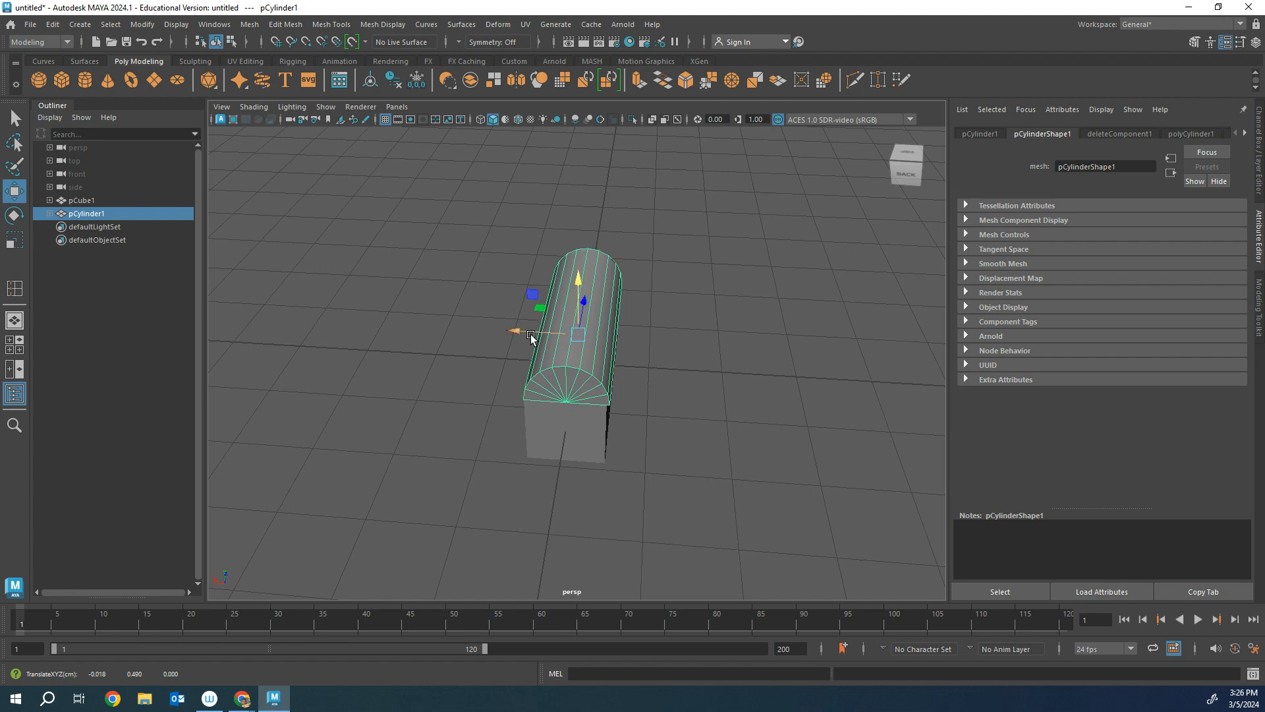
drag(530, 334, 532, 335)
click(714, 377)
scroll(698, 408, up, 5)
alt+drag(705, 409, 513, 388)
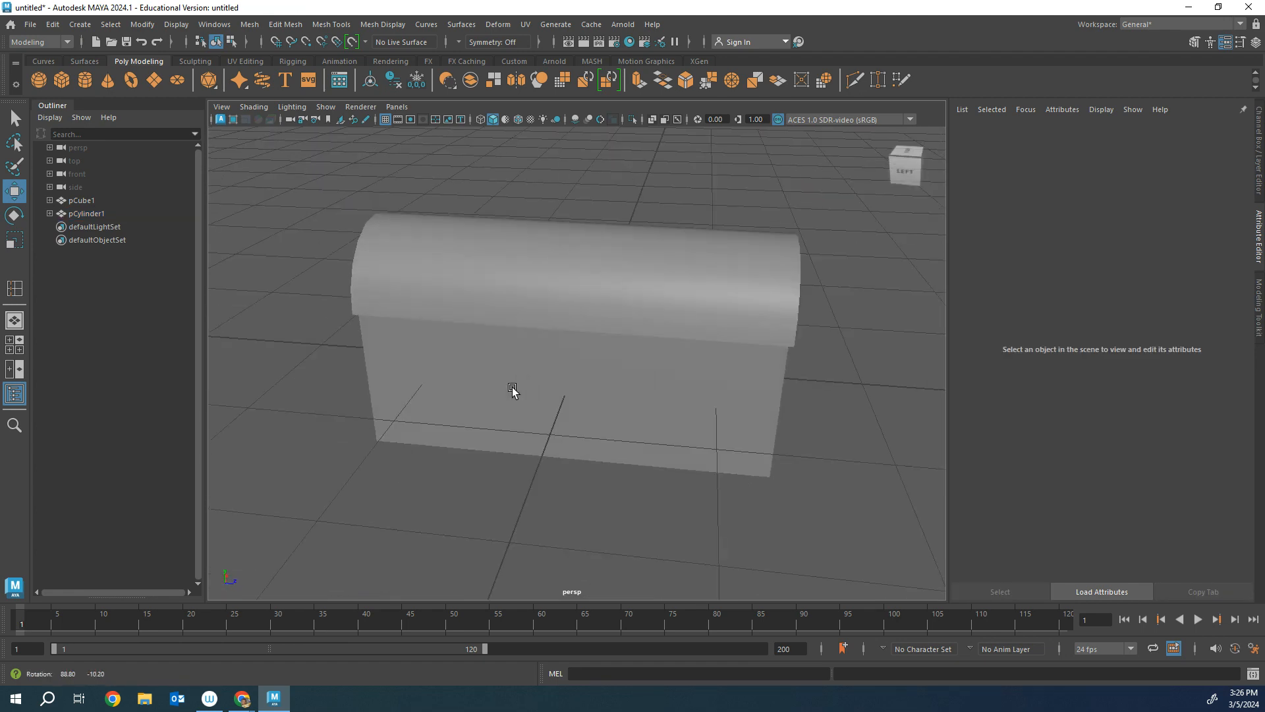
- Rotate the lid open about its long axis and move it to about 0.358 cm in X and 0.871 cm in Y
click(643, 259)
mouse_move(666, 305)
alt+mouse_down()
mouse_move(545, 305)
mouse_move(658, 305)
alt+mouse_up()
key(r)
key(e)
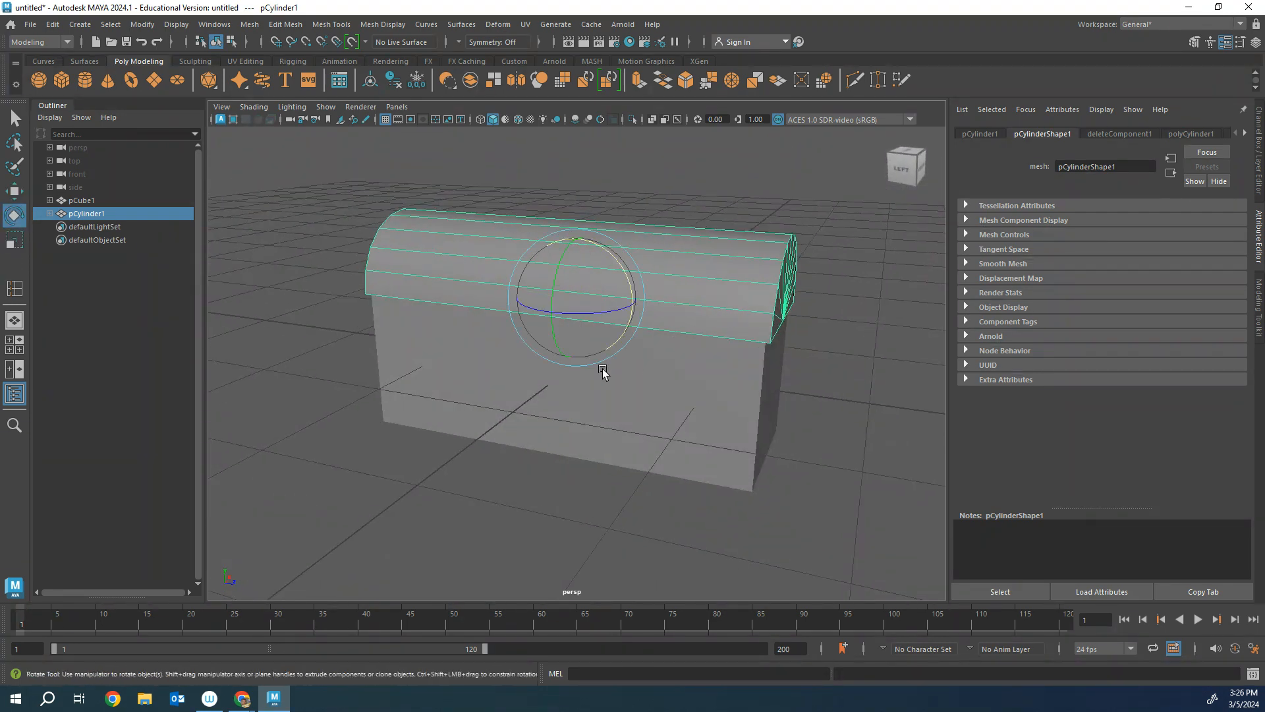
alt+drag(602, 372, 576, 173)
key(w)
drag(632, 231, 677, 231)
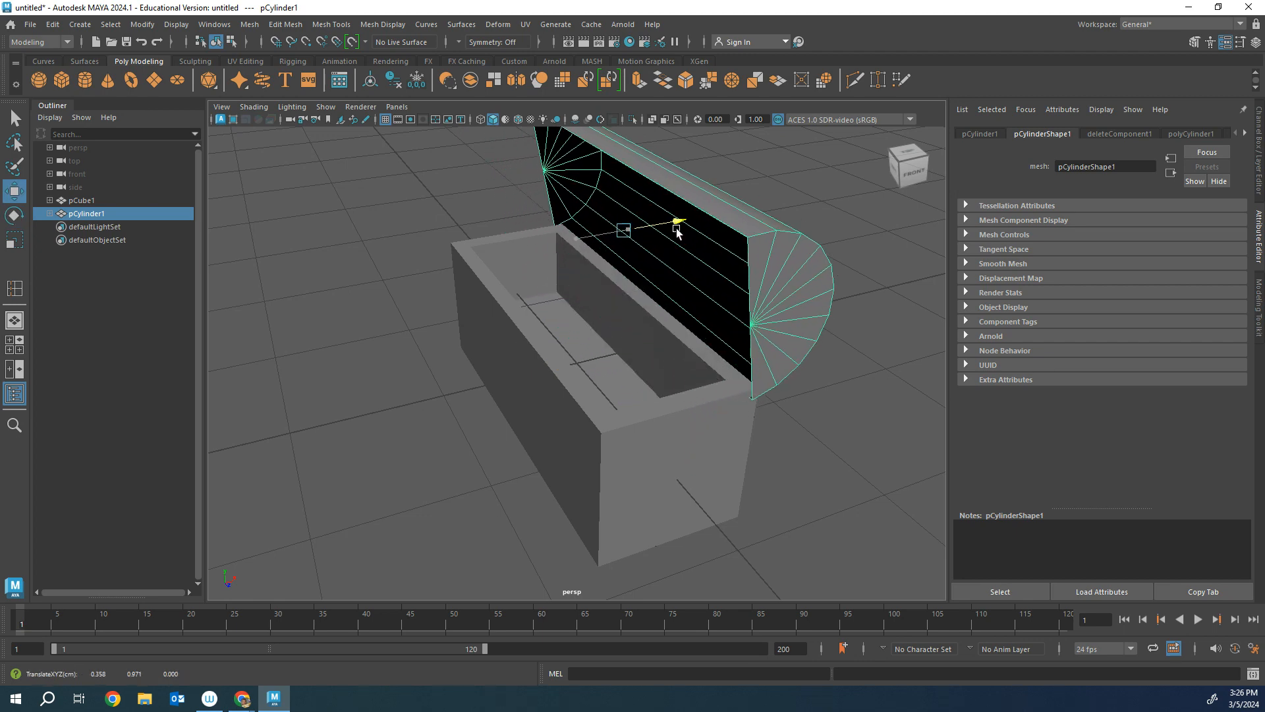
- Shift the open lid slightly outward along X at the box's back edge, and select the box
alt+drag(740, 268, 858, 275)
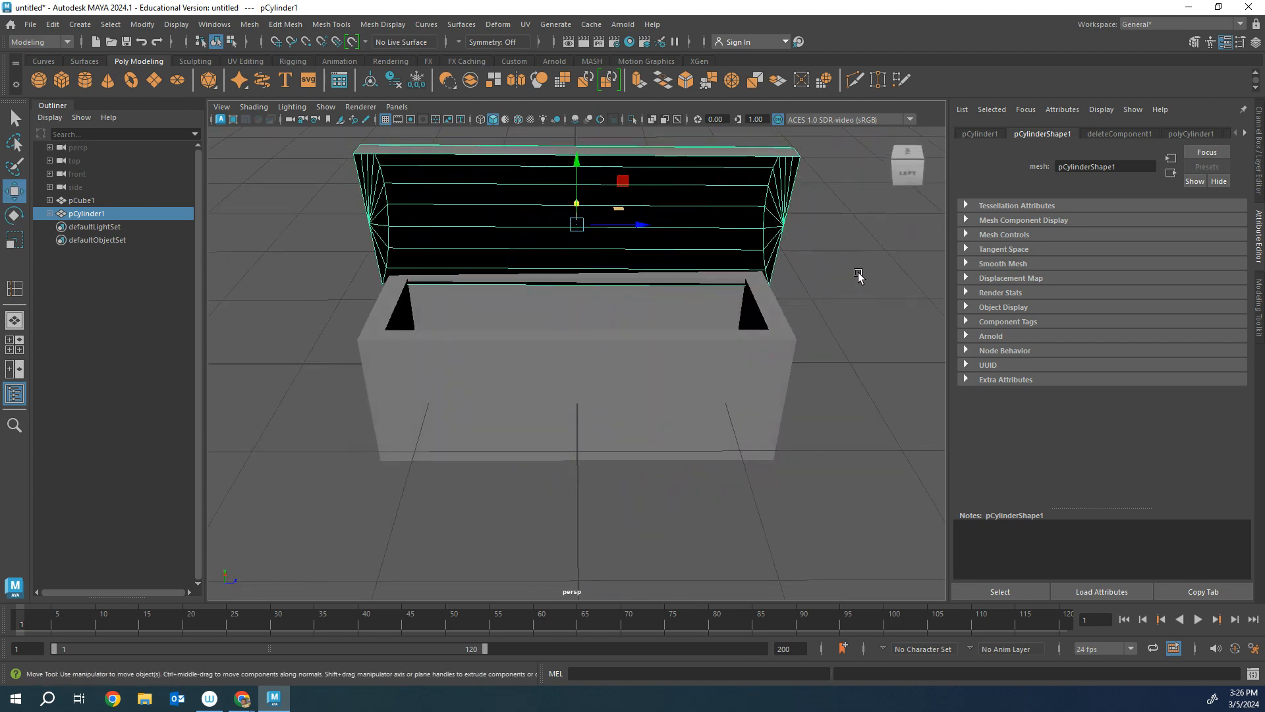
click(610, 322)
alt+drag(623, 360, 728, 403)
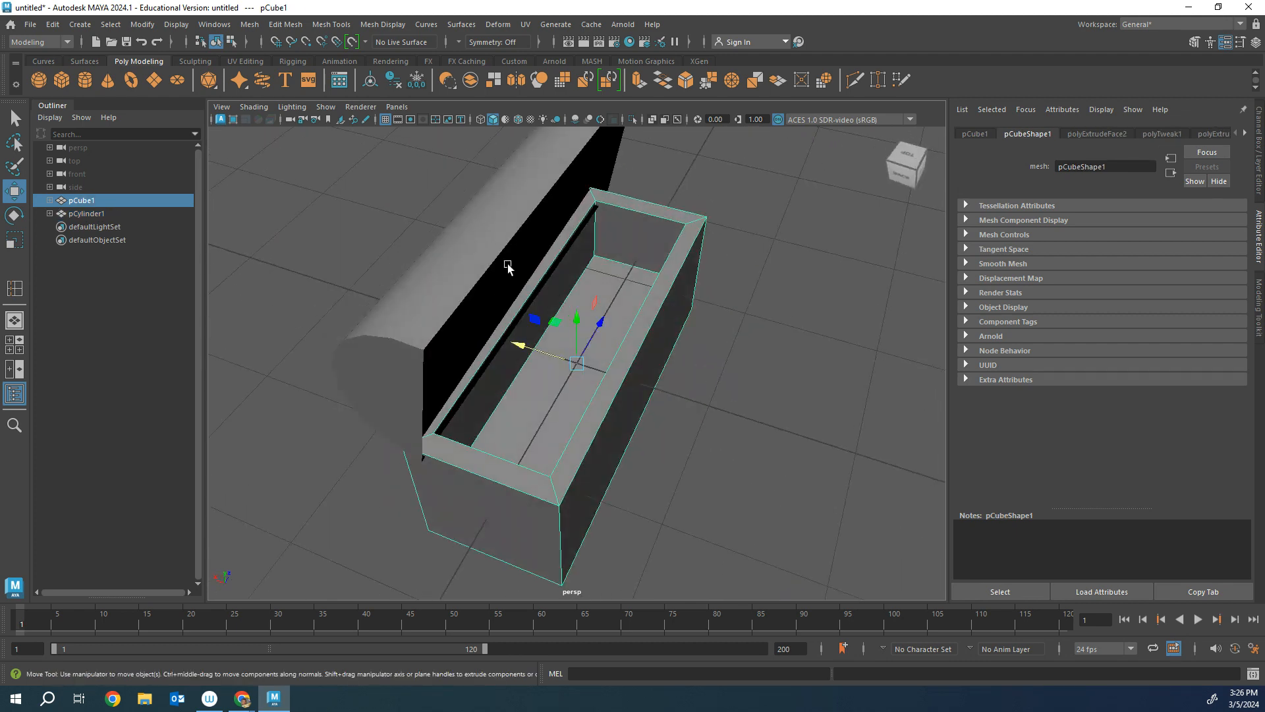
click(512, 265)
drag(469, 232, 458, 228)
click(636, 346)
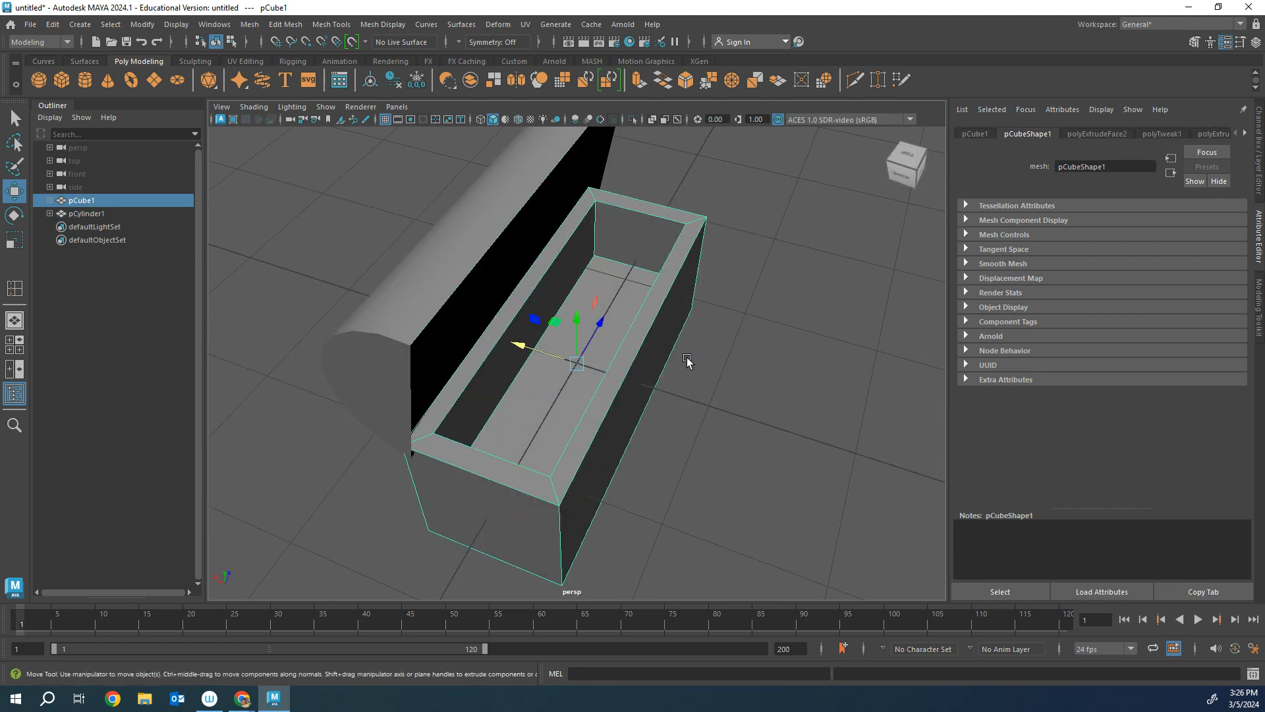
alt+drag(685, 363, 596, 379)
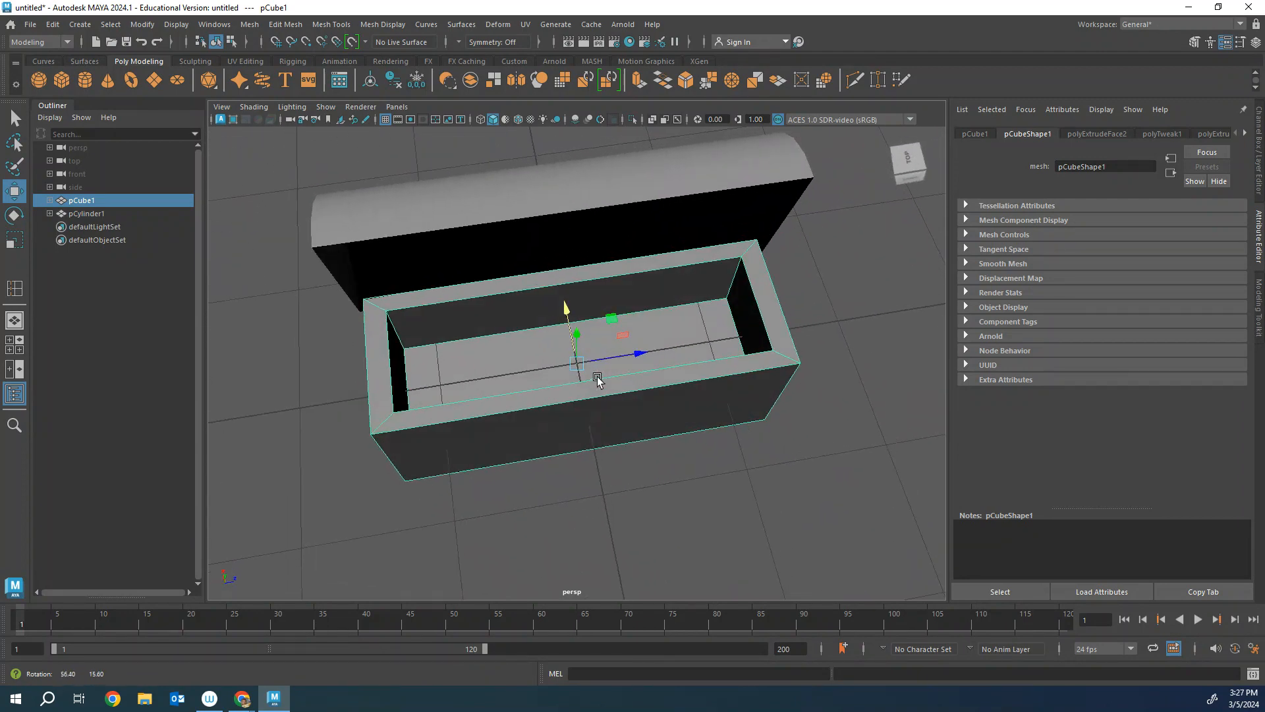
- Raise the open lid, move it to about 0.28 cm in X, and lower it onto the box's back rim
click(642, 181)
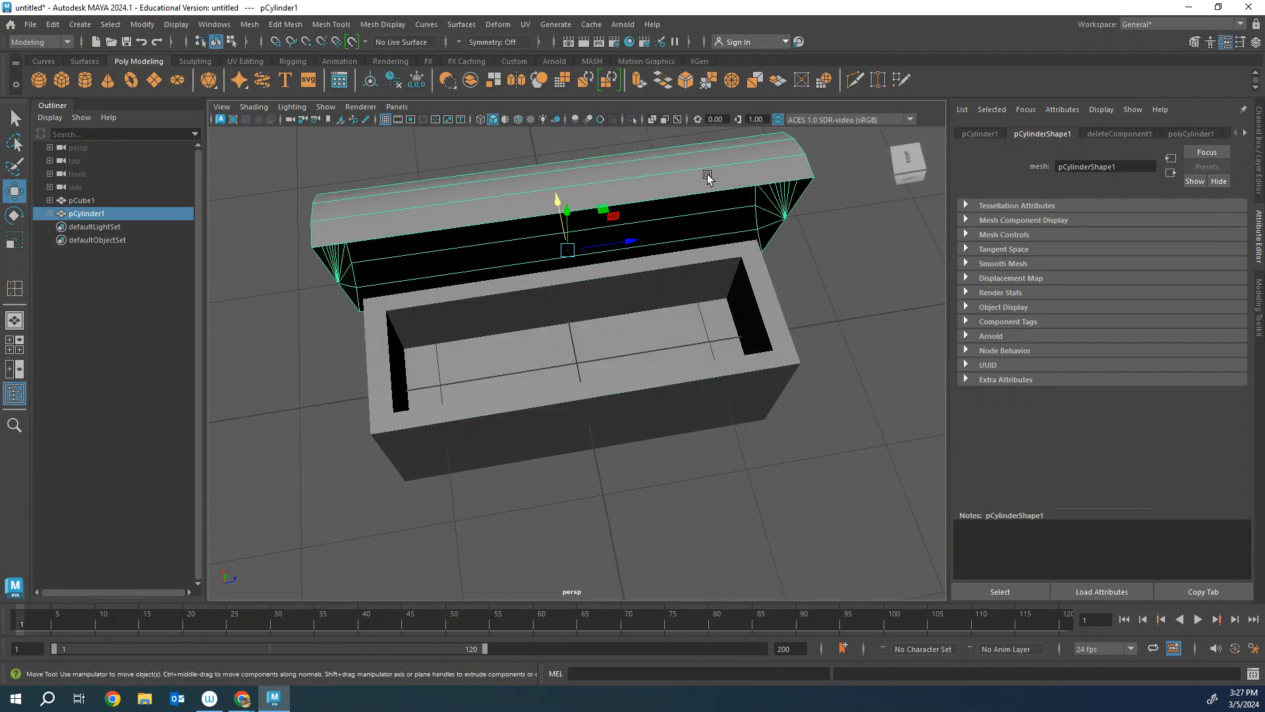
alt+drag(698, 205, 606, 151)
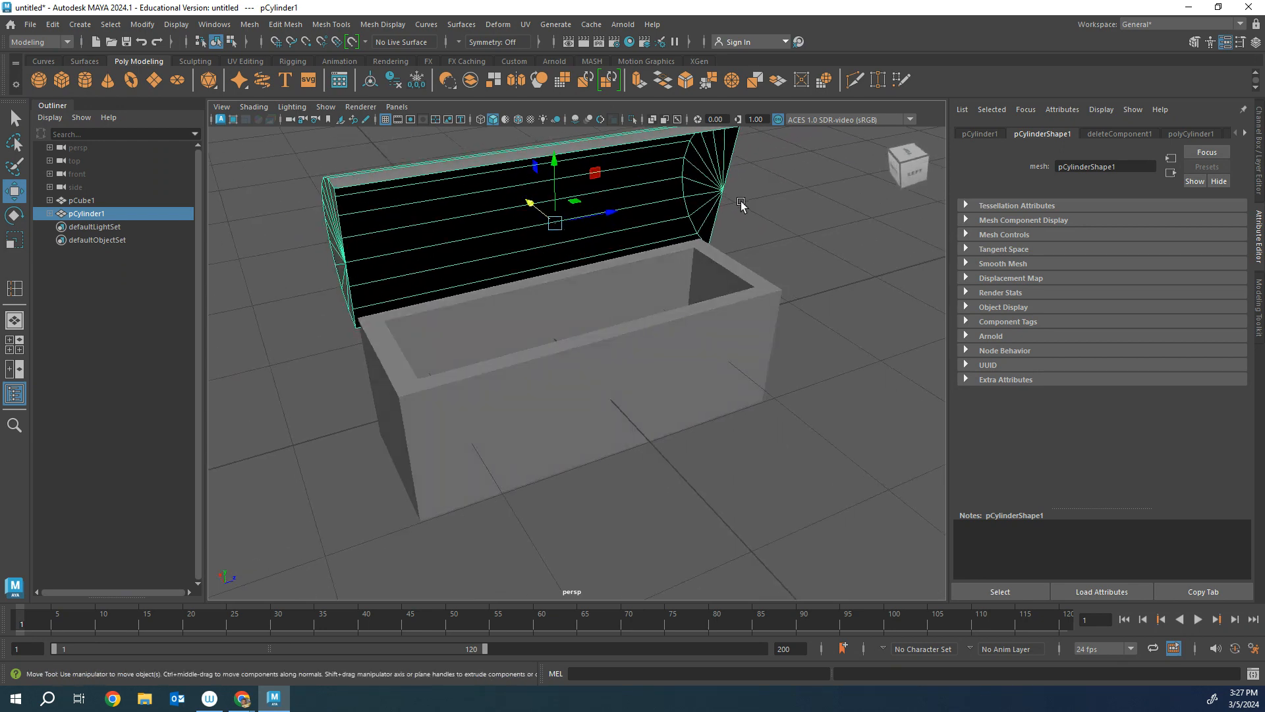
alt+drag(468, 357, 503, 260)
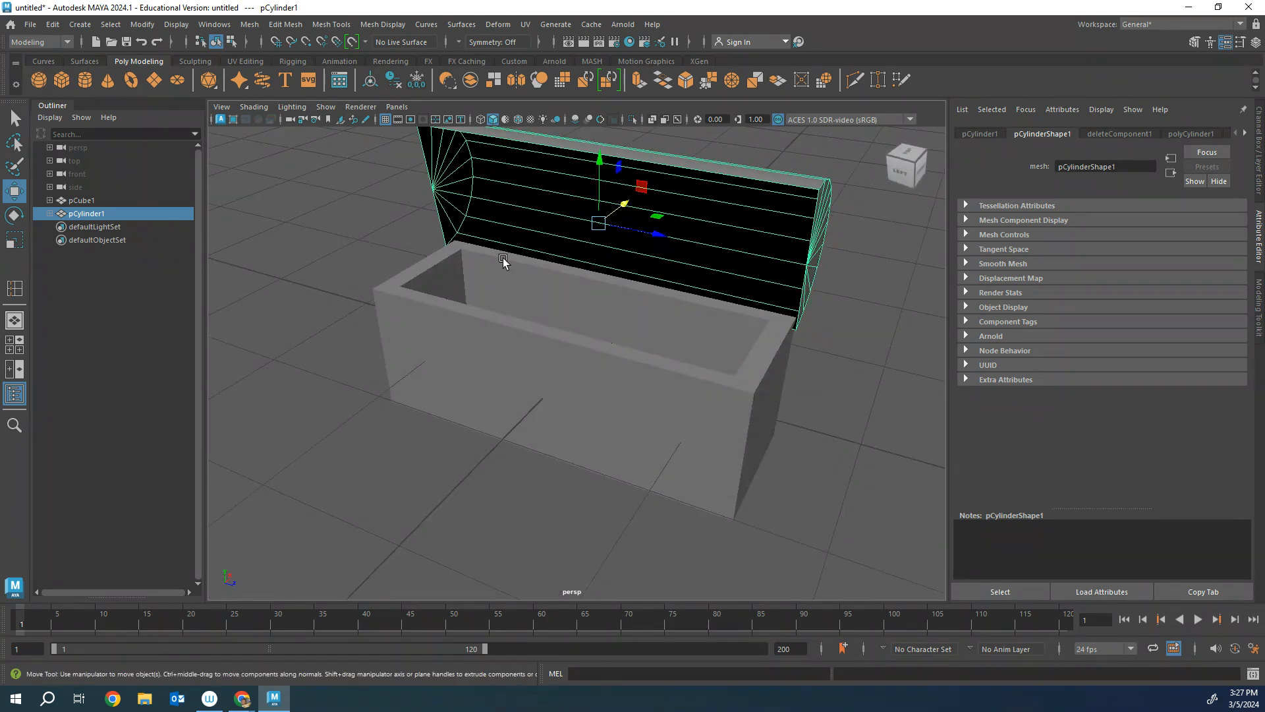
alt+drag(391, 262, 465, 274)
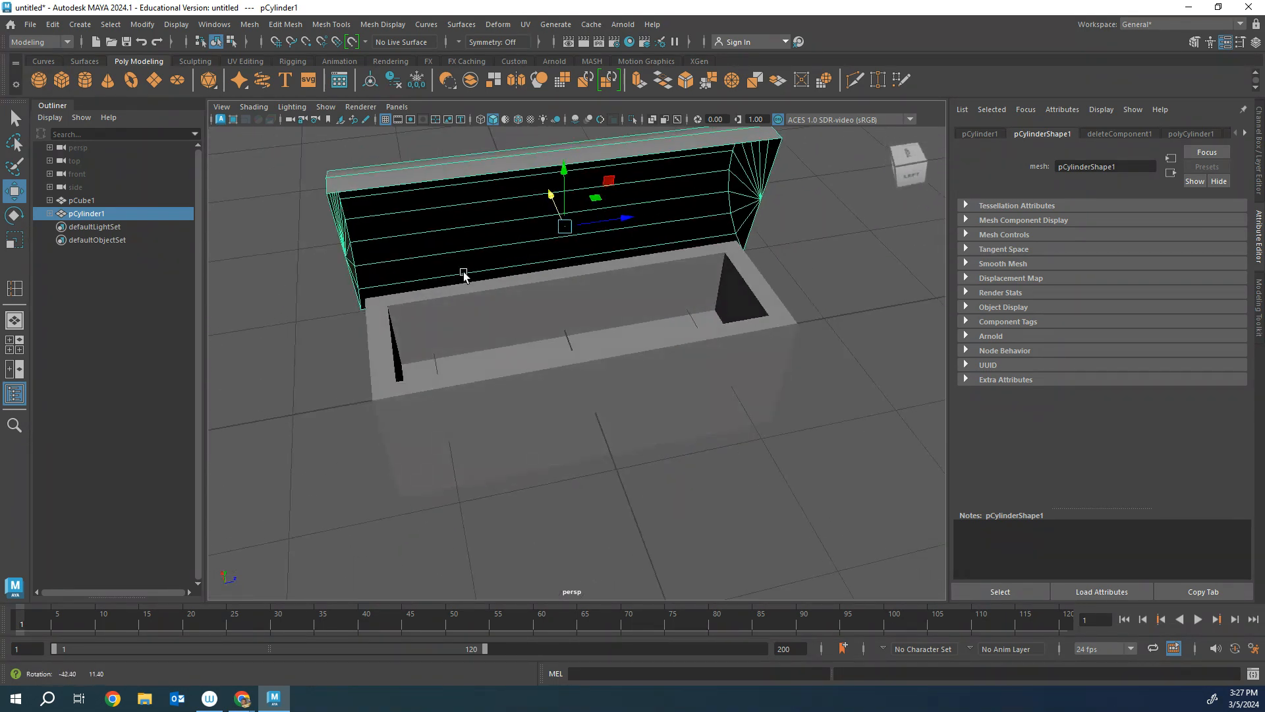
drag(566, 170, 564, 146)
scroll(764, 225, up, 4)
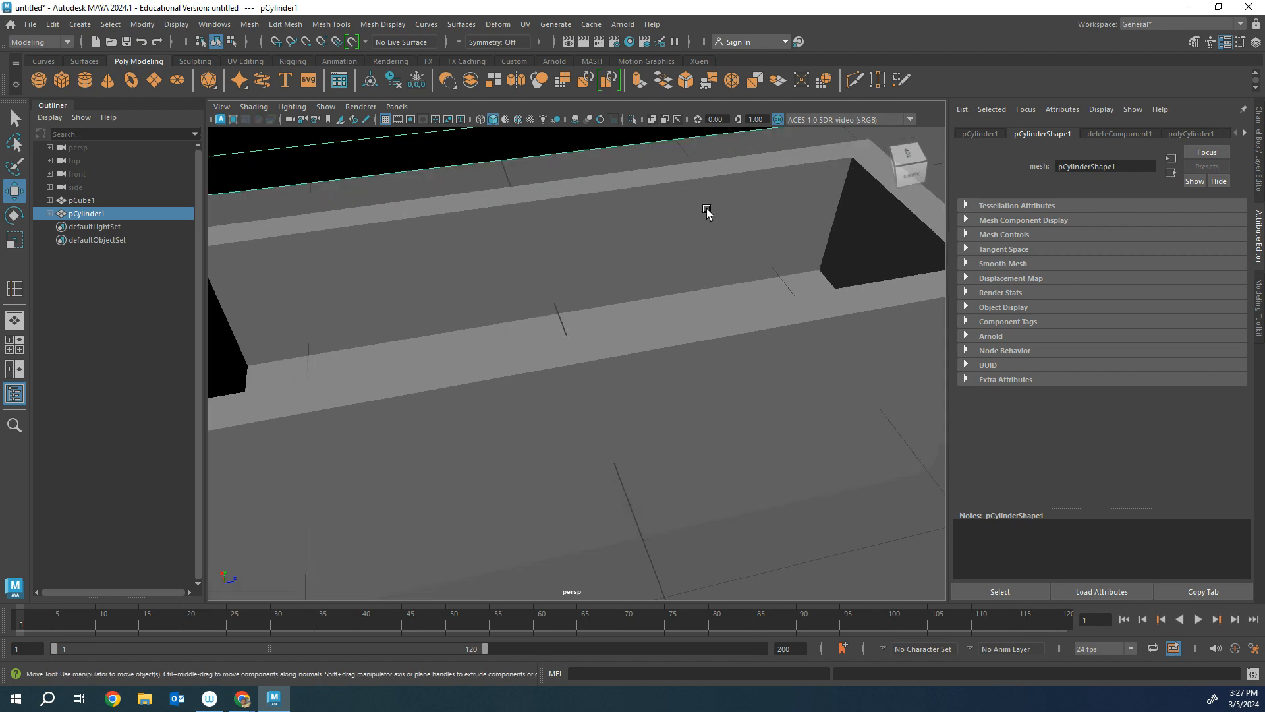
alt+middle_drag(708, 212, 607, 398)
alt+drag(606, 398, 400, 333)
scroll(605, 335, down, 3)
drag(567, 277, 562, 277)
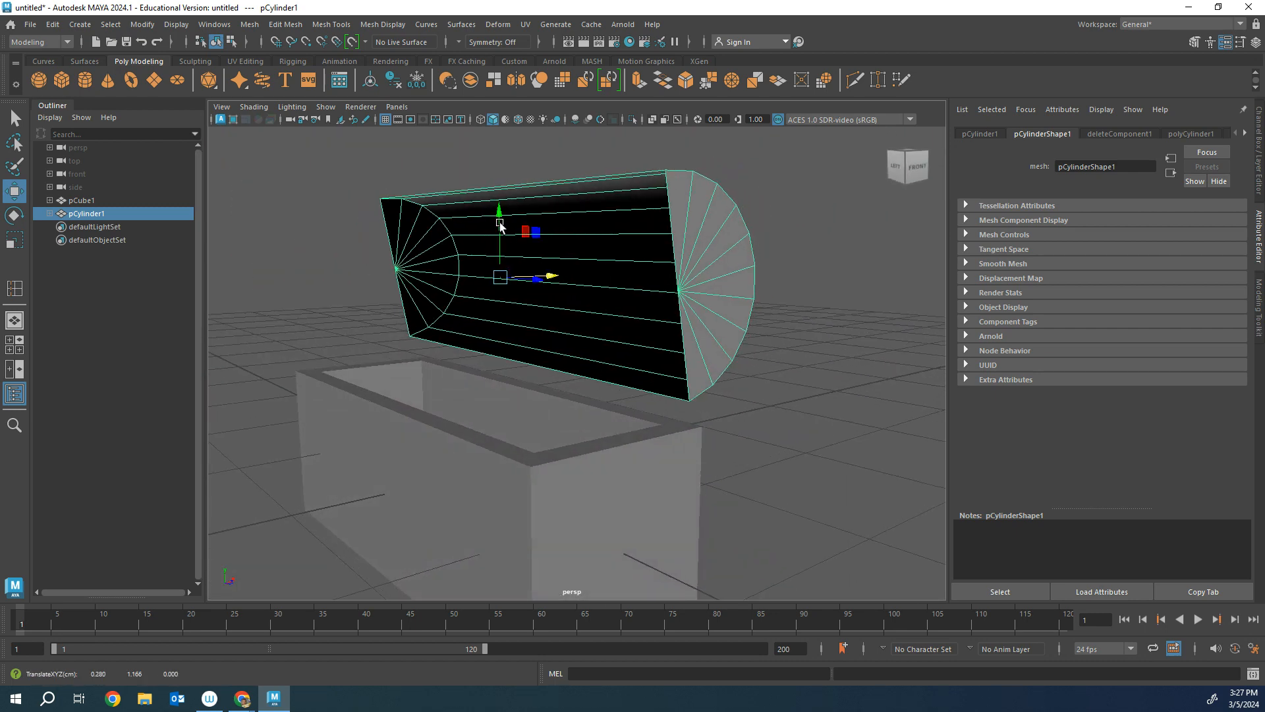
drag(506, 225, 508, 253)
alt+drag(564, 313, 650, 339)
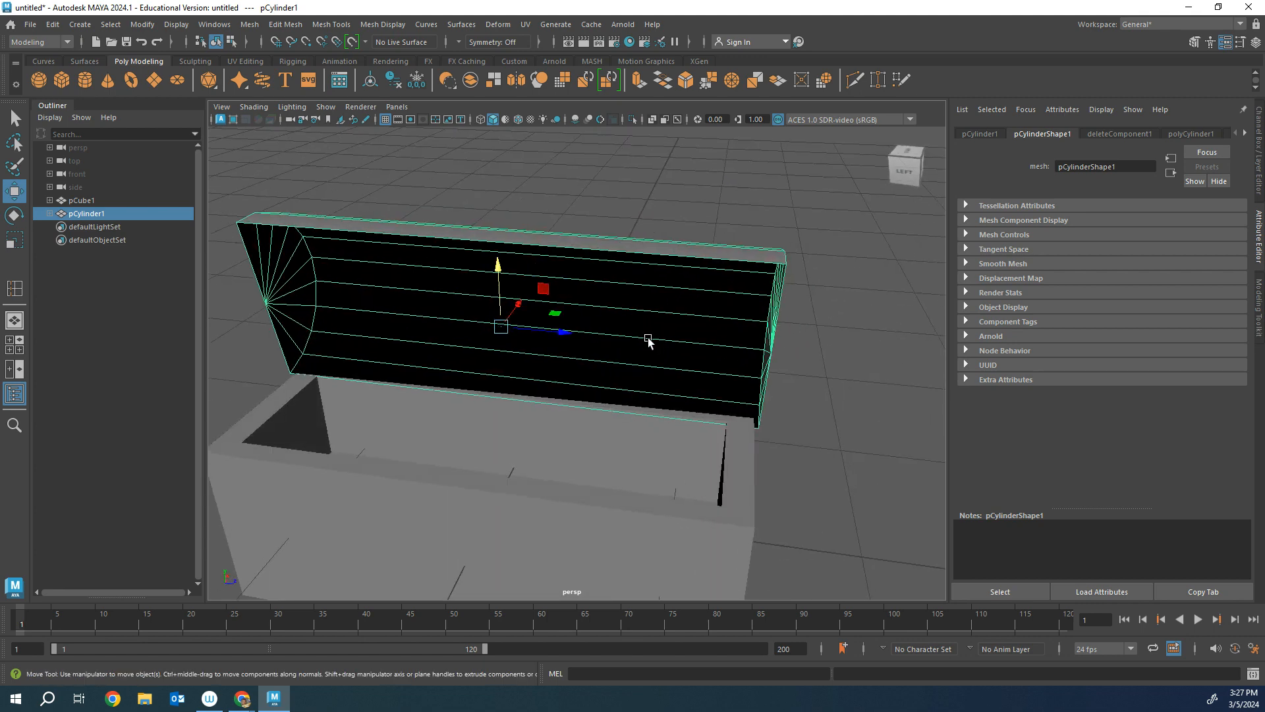
- Scale the lid down slightly along its length to match the box, and deselect it
key(r)
drag(446, 325, 444, 321)
key(w)
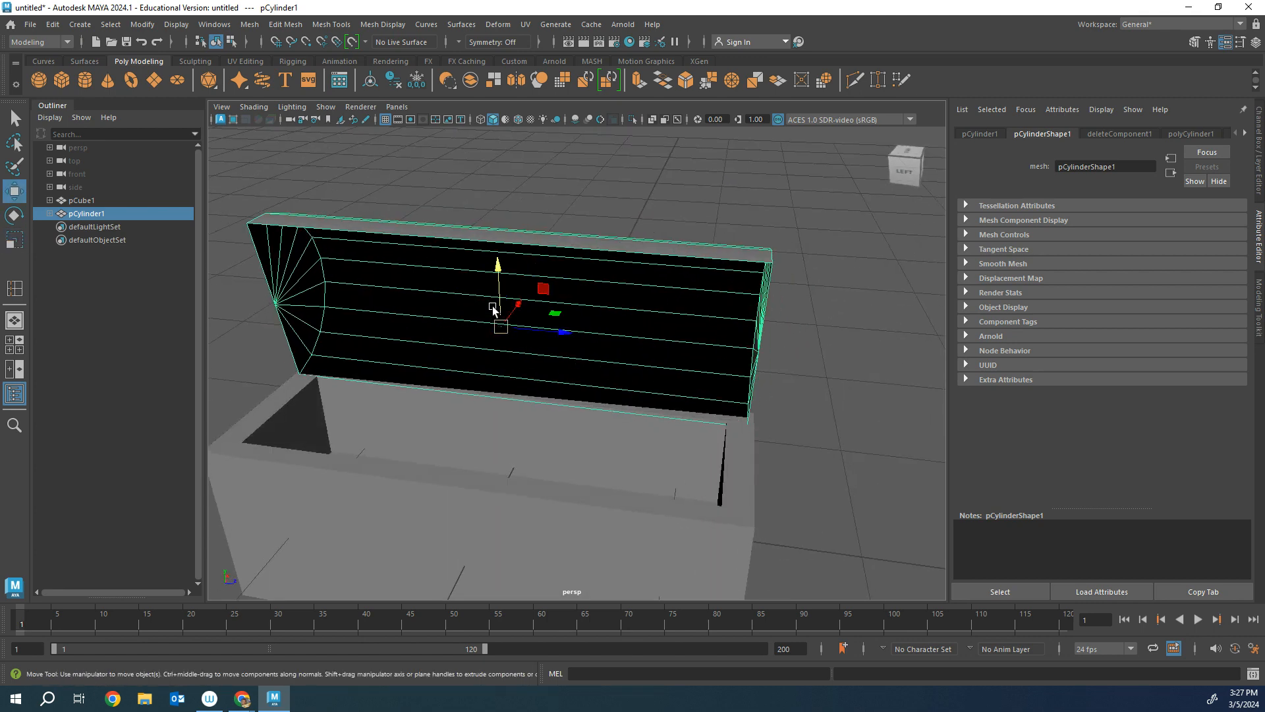
click(900, 448)
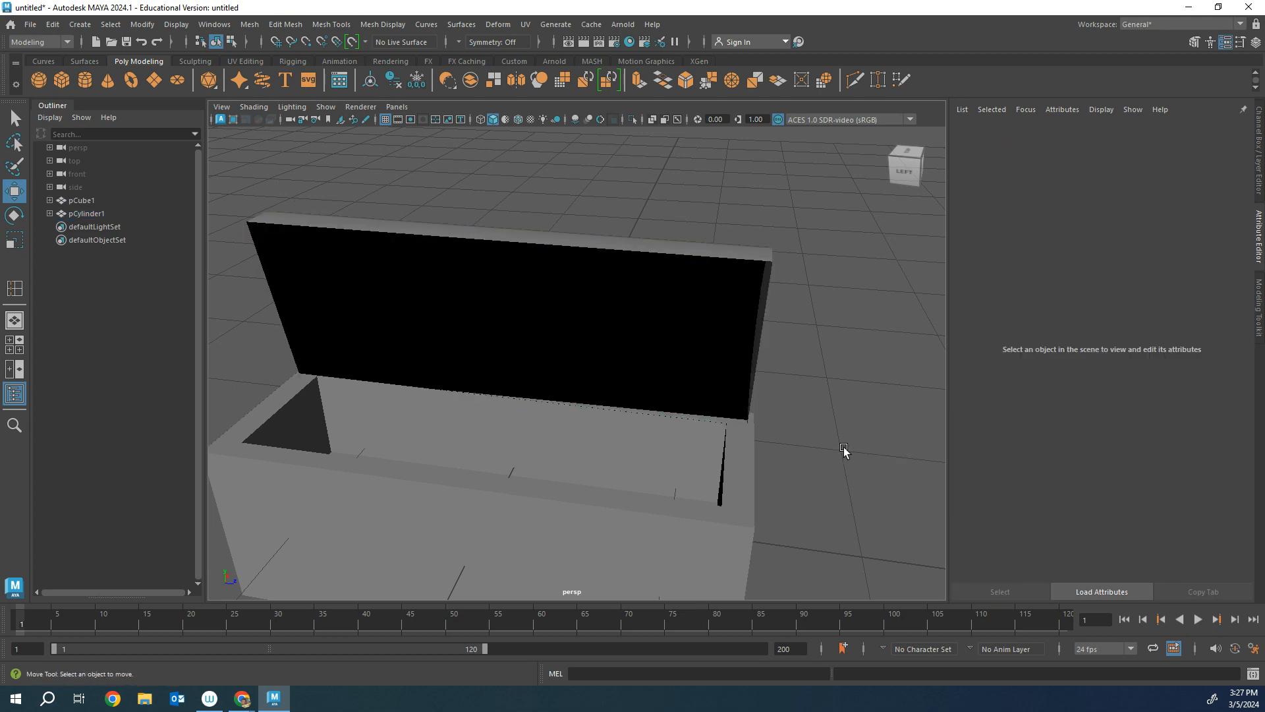
- Rotate the lid to about -88.6, 0.43 and -79.2 degrees, and lift it clear of the box
alt+drag(845, 446, 592, 364)
click(593, 375)
key(e)
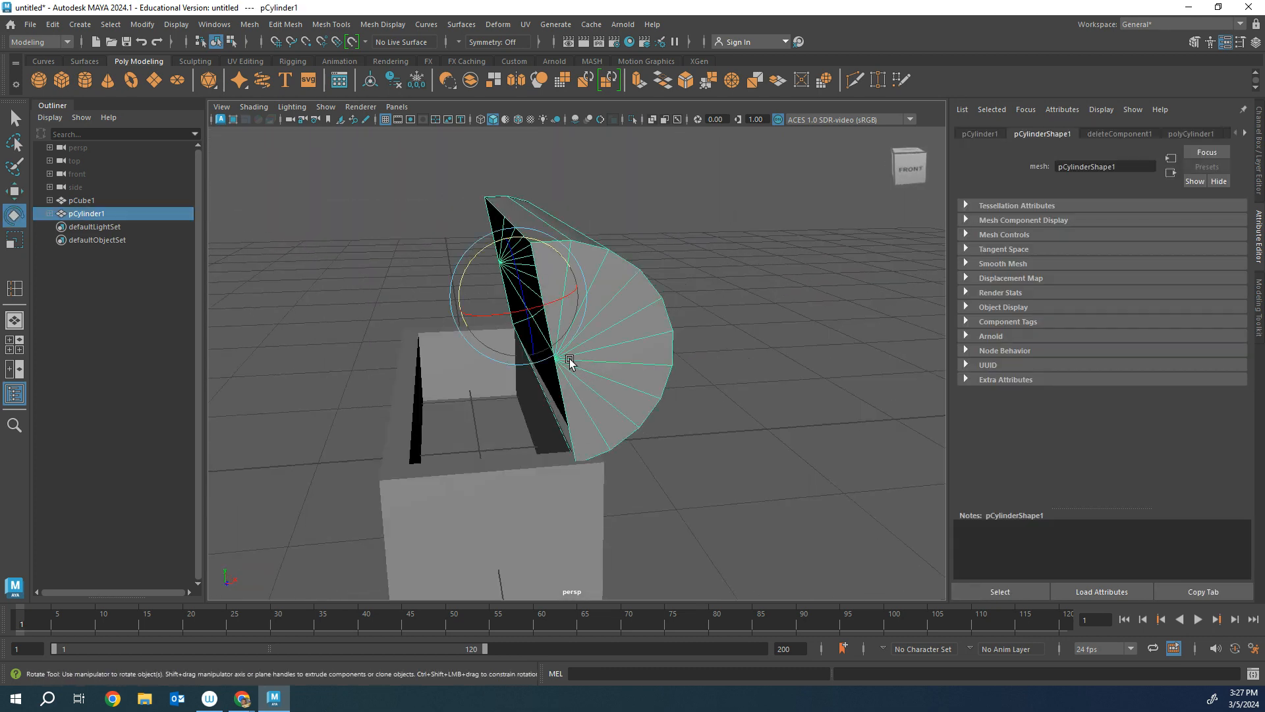
drag(548, 305, 593, 325)
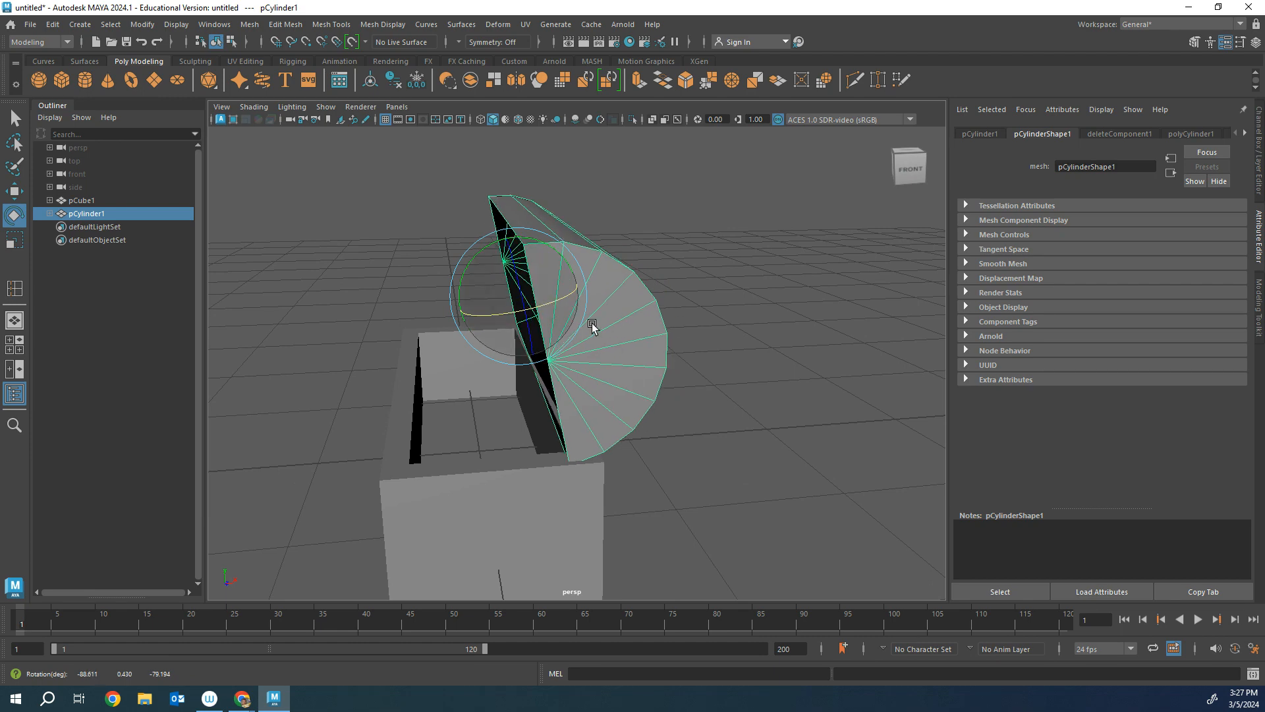
key(w)
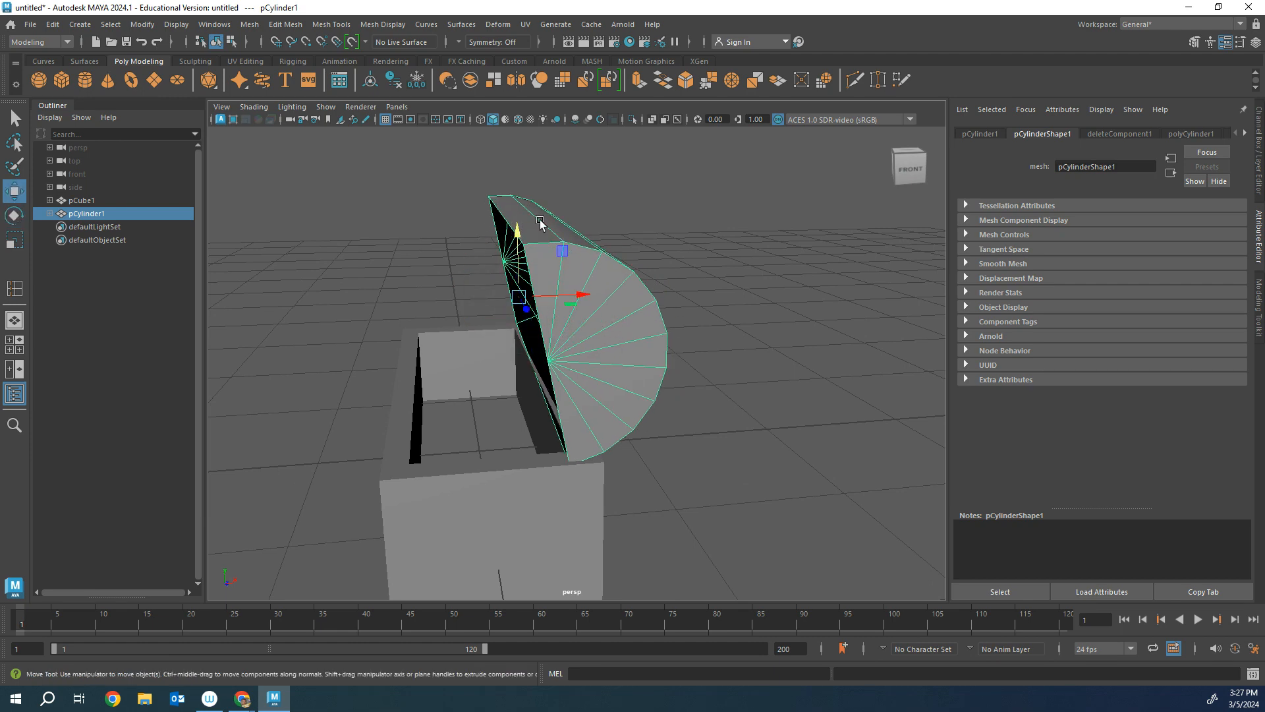
alt+drag(513, 227, 741, 333)
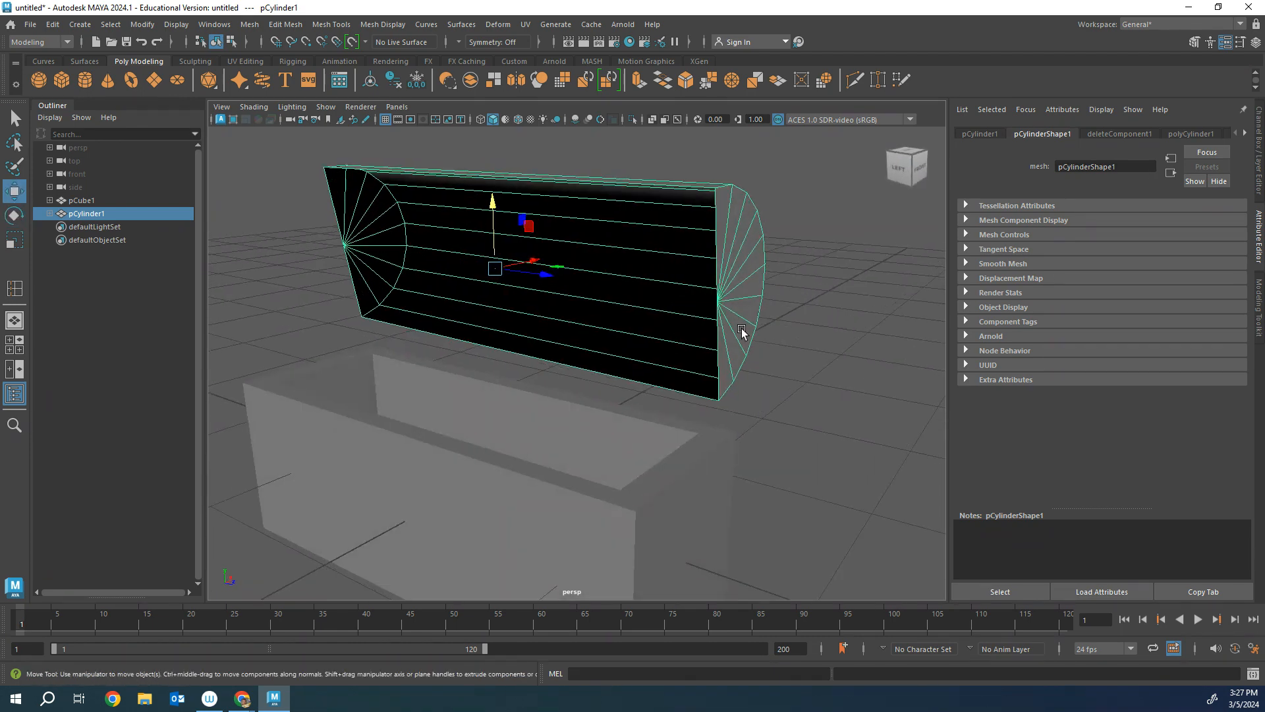
- Switch the lid to edge selection and select all border edges around its open underside
right_click(599, 197)
right_drag(599, 189, 585, 165)
alt+drag(571, 208, 522, 226)
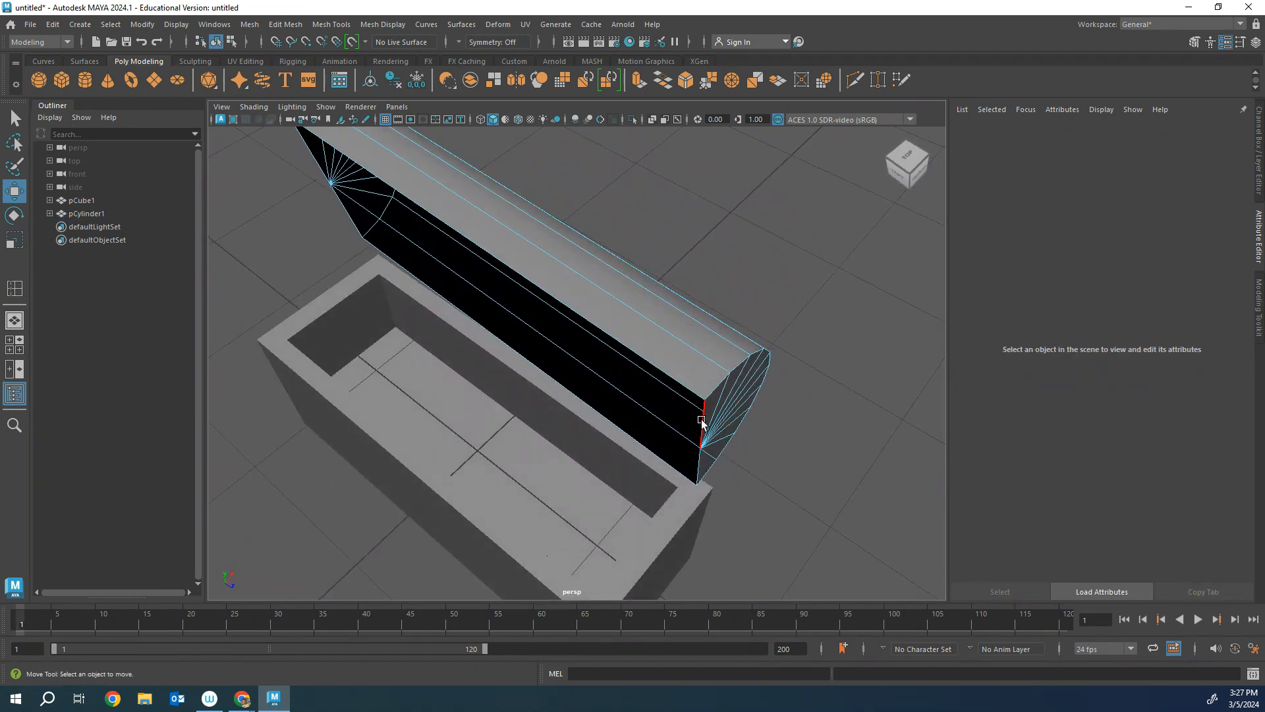
click(636, 354)
alt+drag(637, 354, 751, 320)
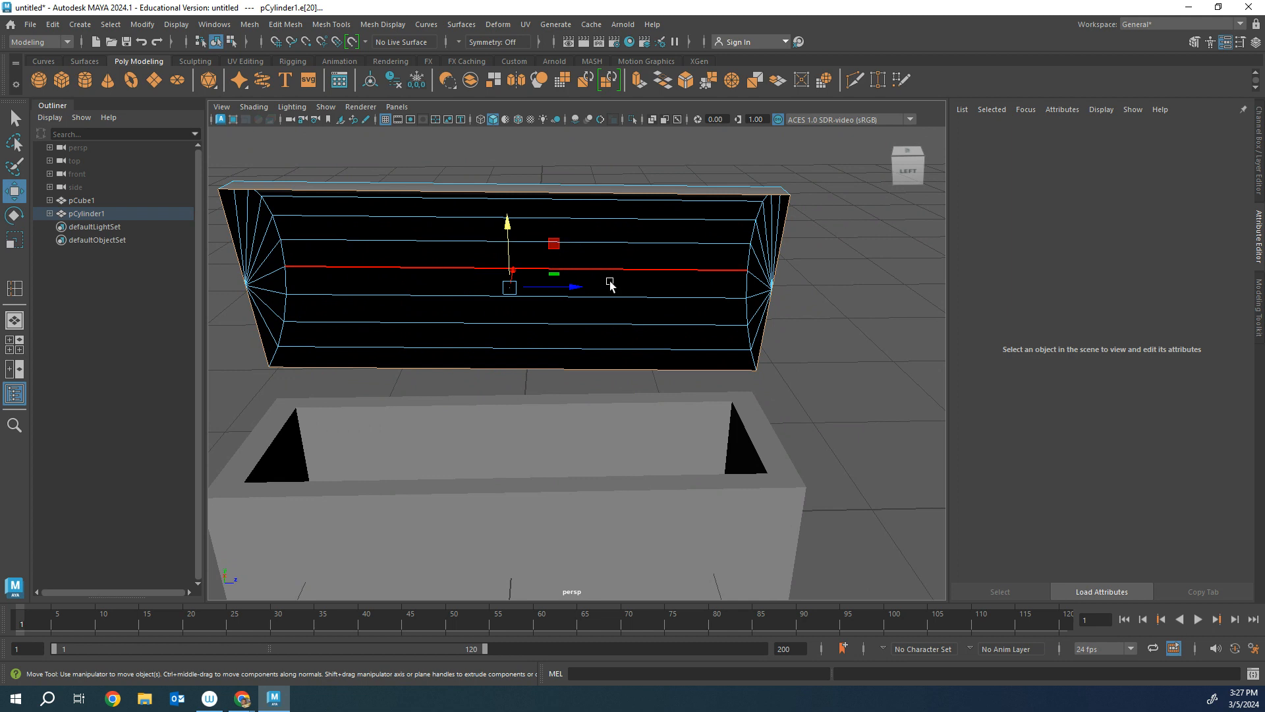
key(ctrl+z)
shift+click(788, 213)
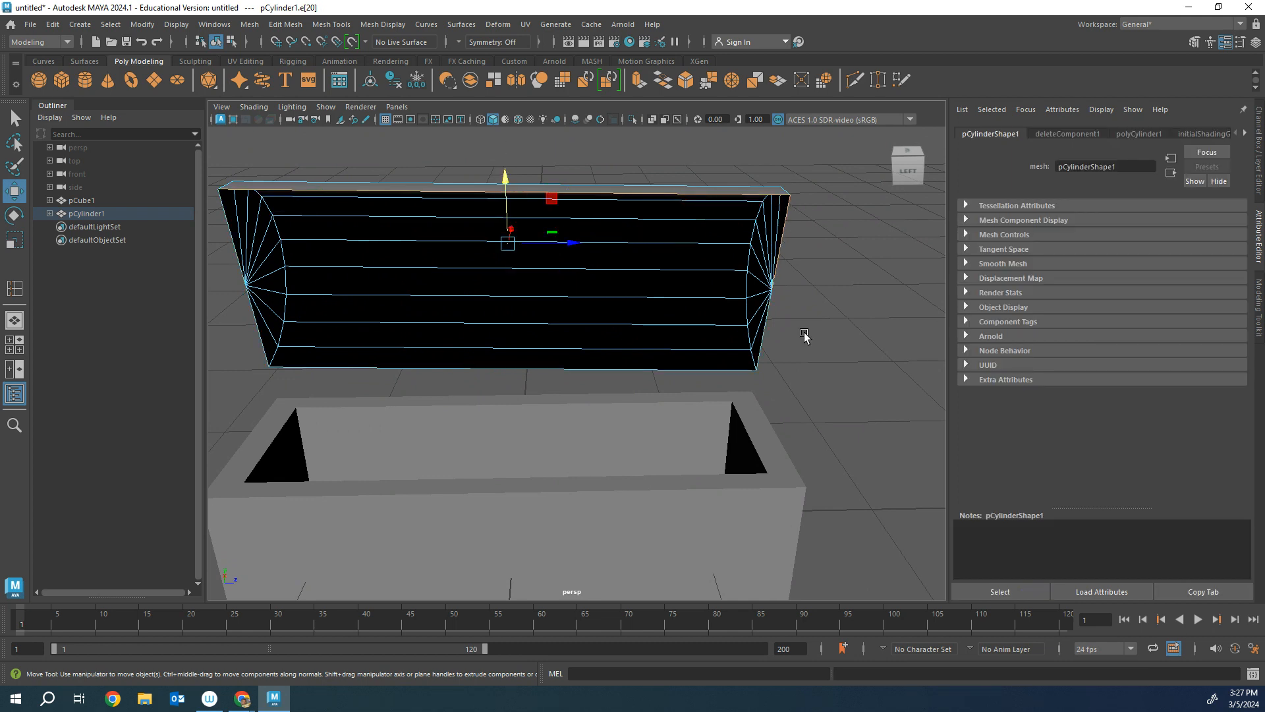
shift+click(605, 370)
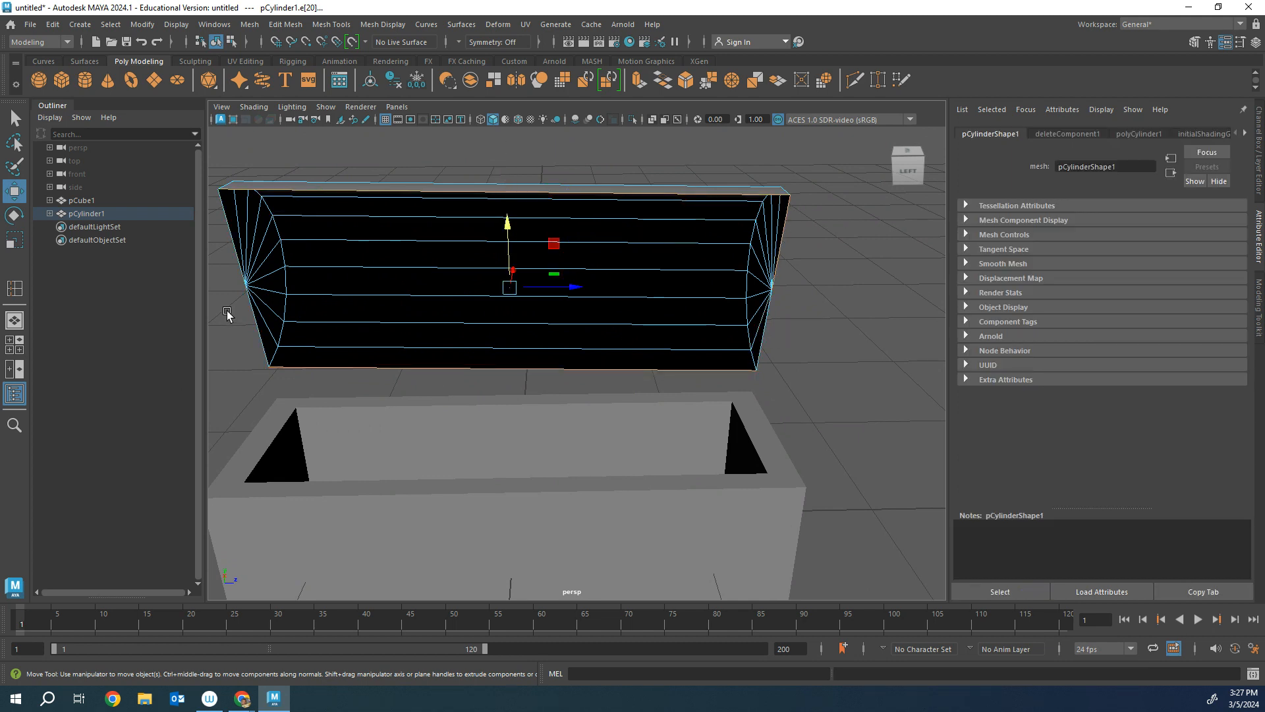
shift+click(239, 287)
shift+click(234, 244)
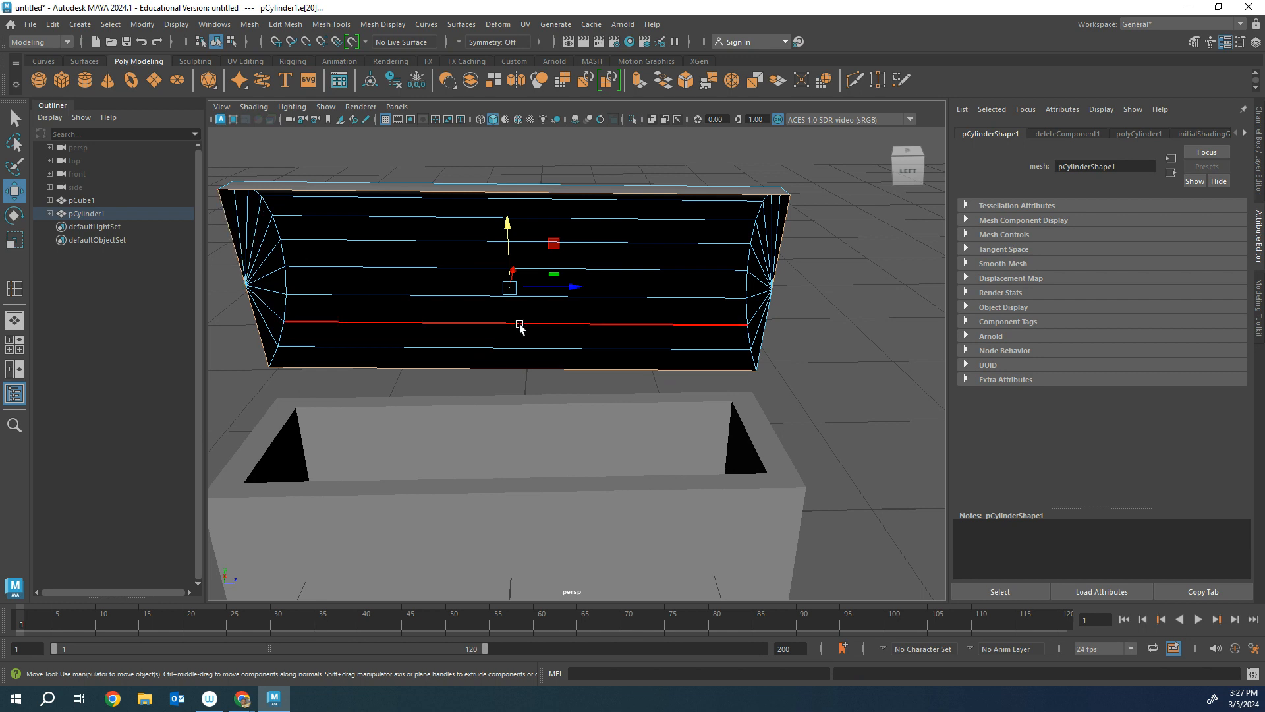
shift+click(472, 193)
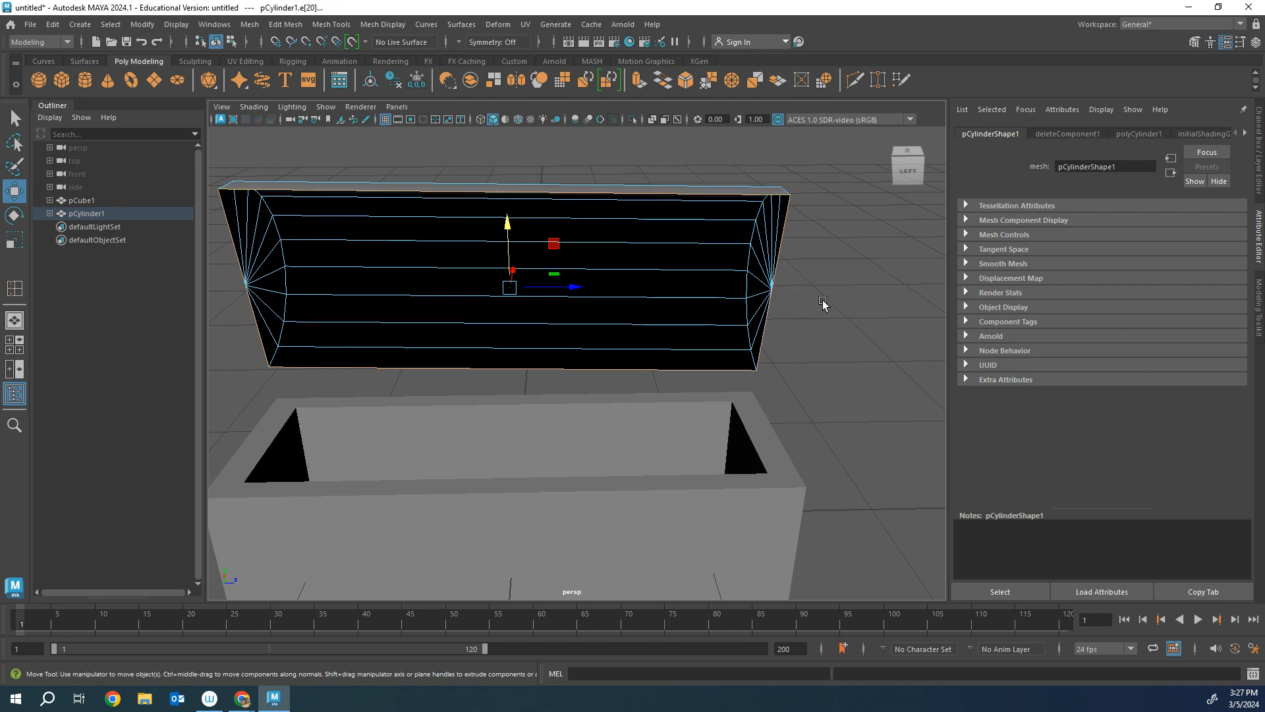
- Extrude the border edges inward to form a rim, and extrude the inner edges into the lid to about 0.387 cm in X
key(r)
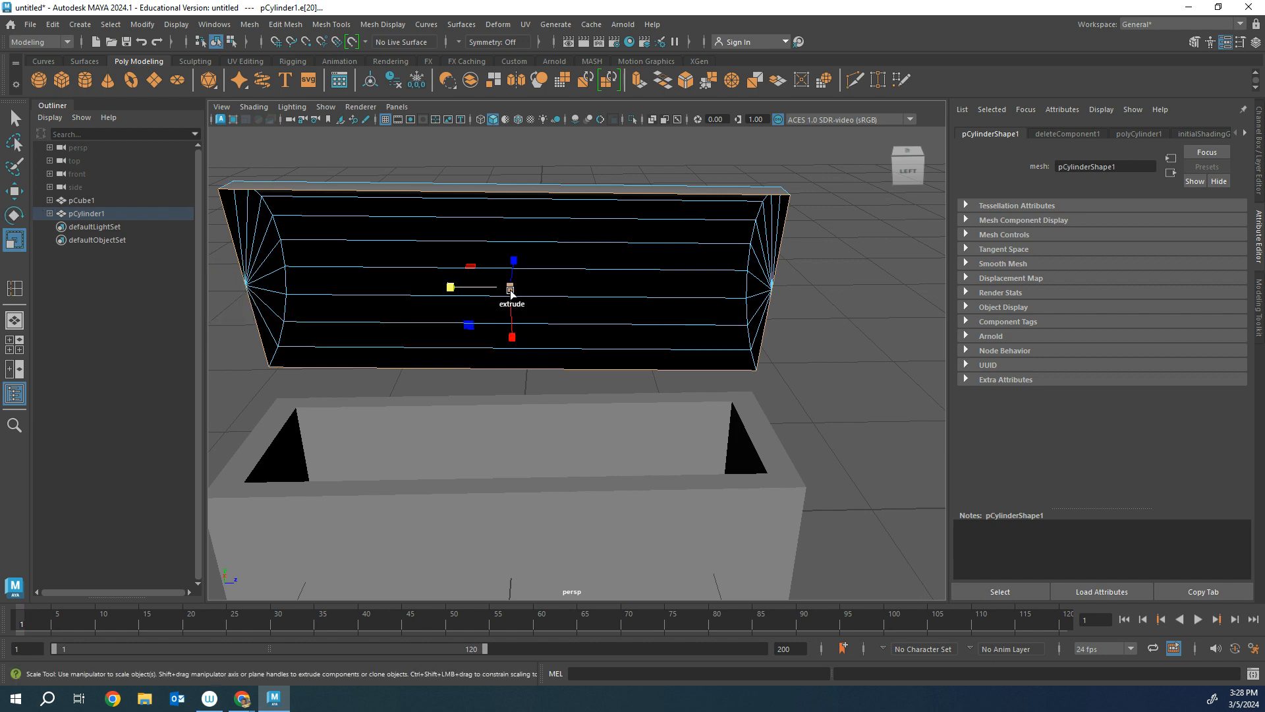
shift+drag(511, 291, 471, 296)
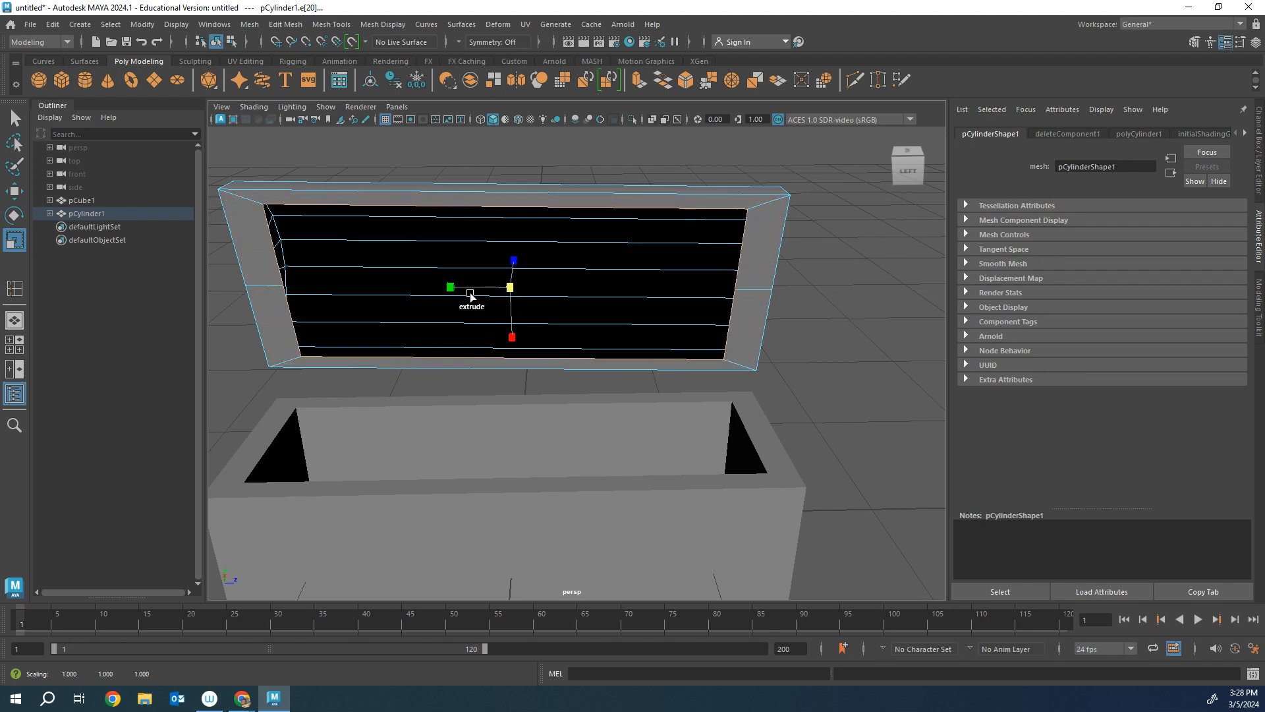
alt+drag(911, 333, 777, 336)
key(w)
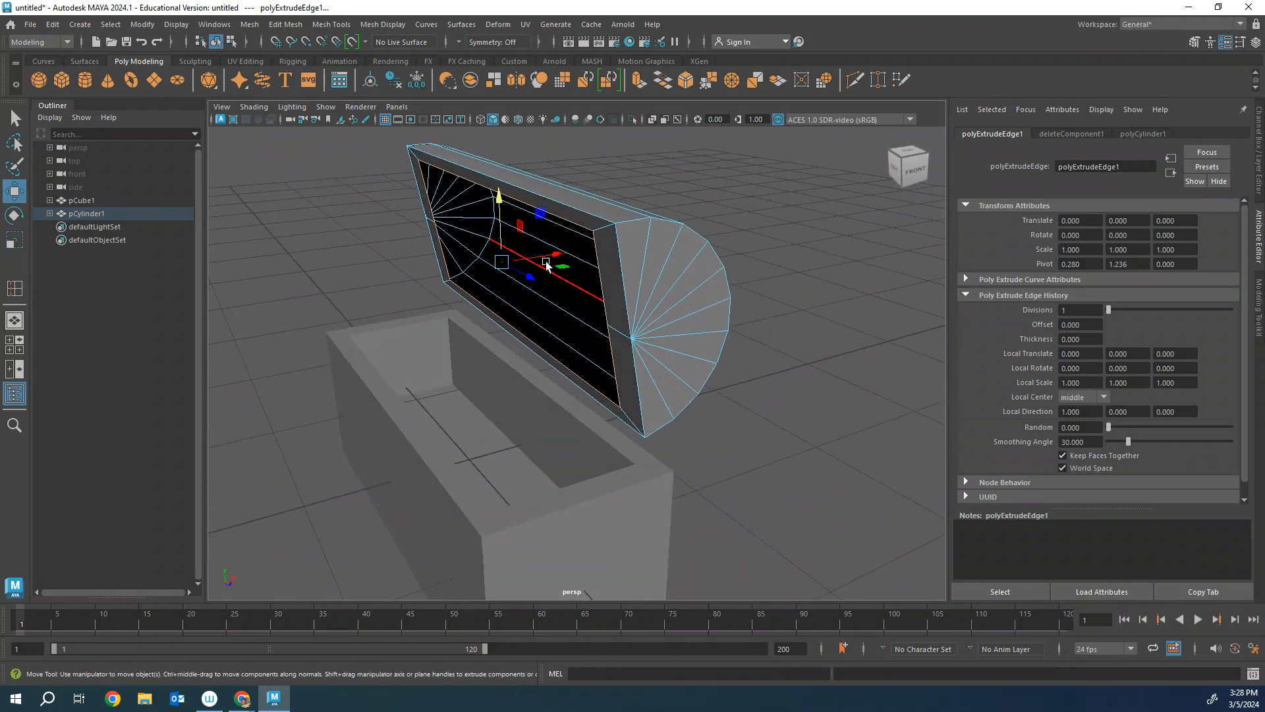
drag(537, 261, 545, 260)
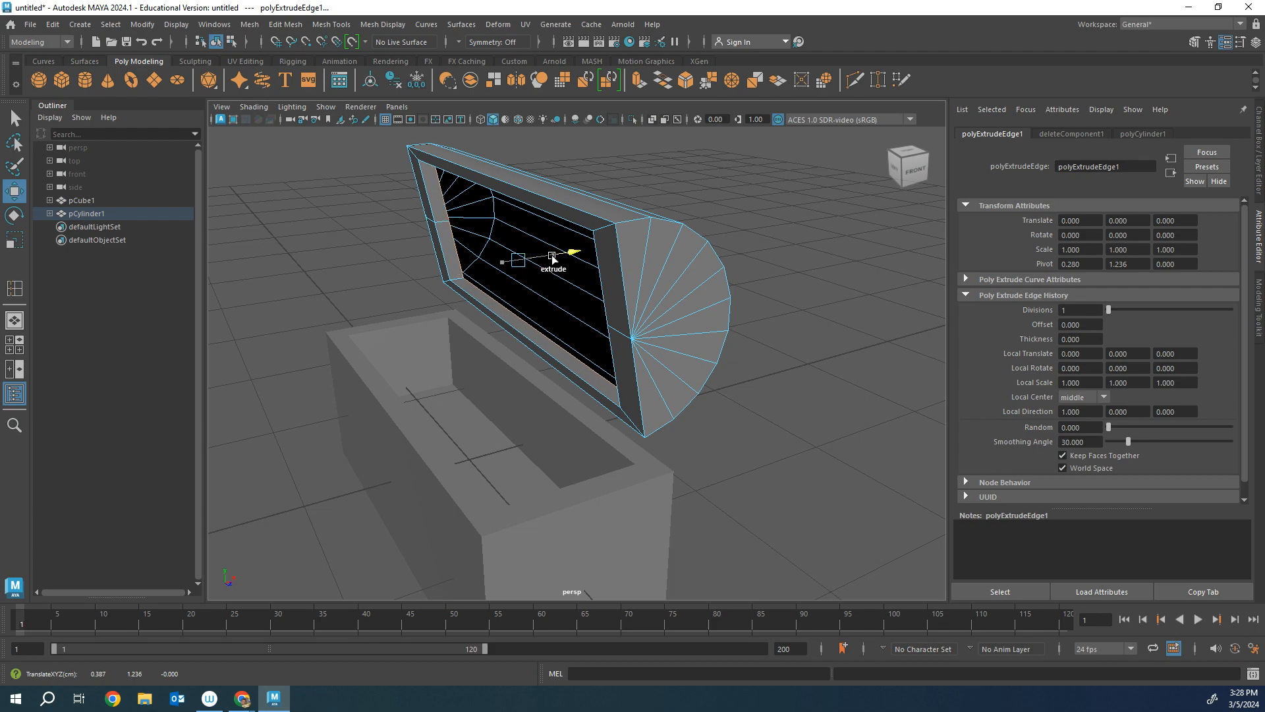
shift+drag(552, 255, 553, 255)
alt+drag(810, 435, 831, 450)
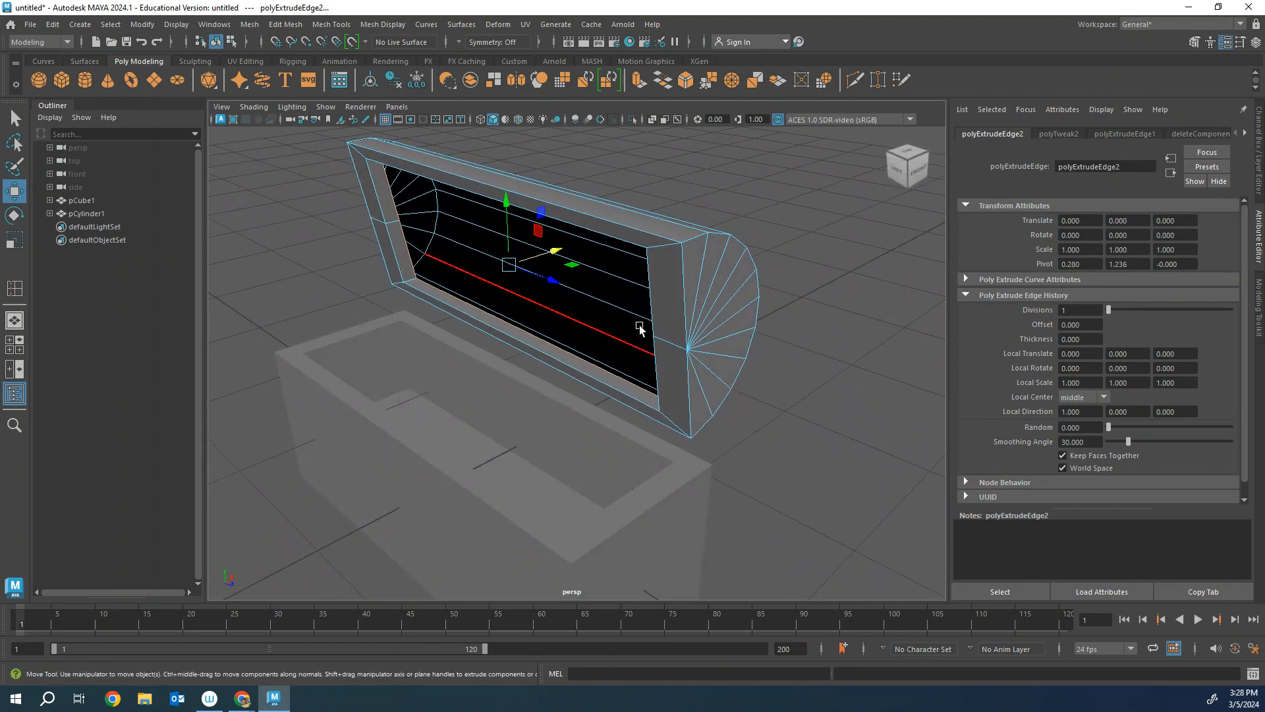
- In object mode, move the lid to about 0.337 cm in X and 1.006 cm in Y, and rotate it to about -0.165 degrees in Y
right_drag(678, 302, 728, 284)
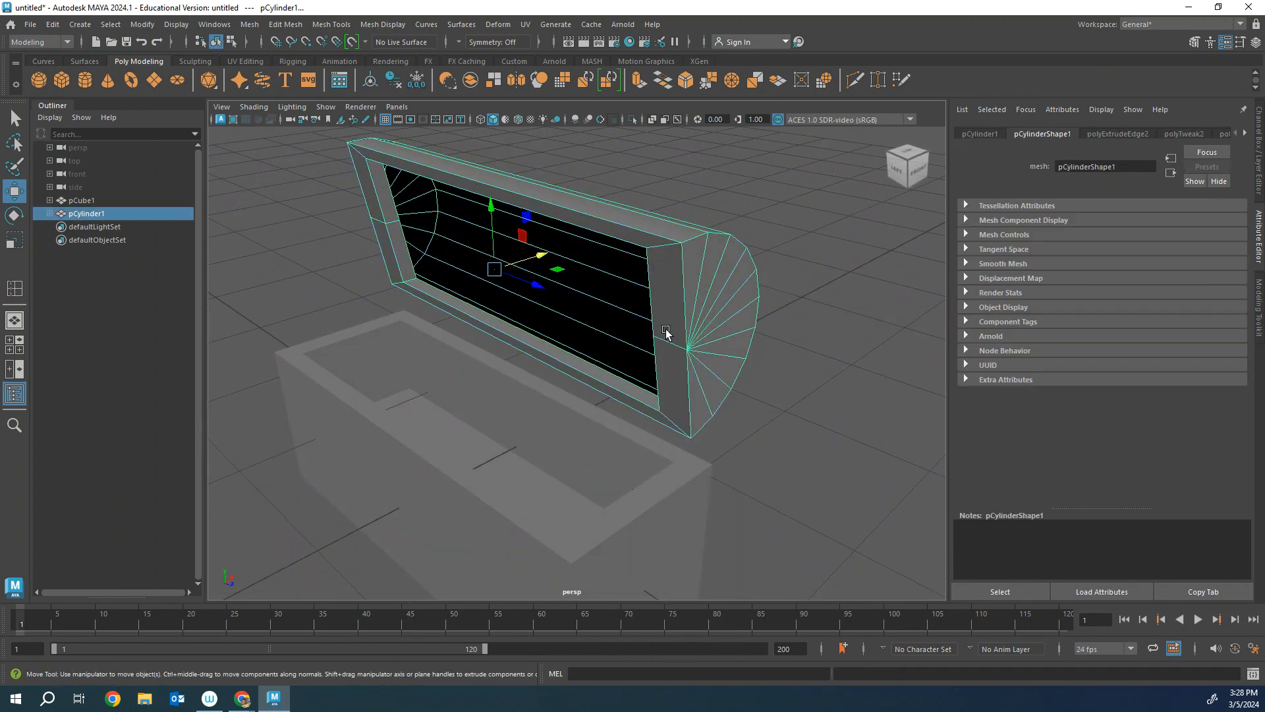
key(e)
key(w)
drag(510, 210, 512, 236)
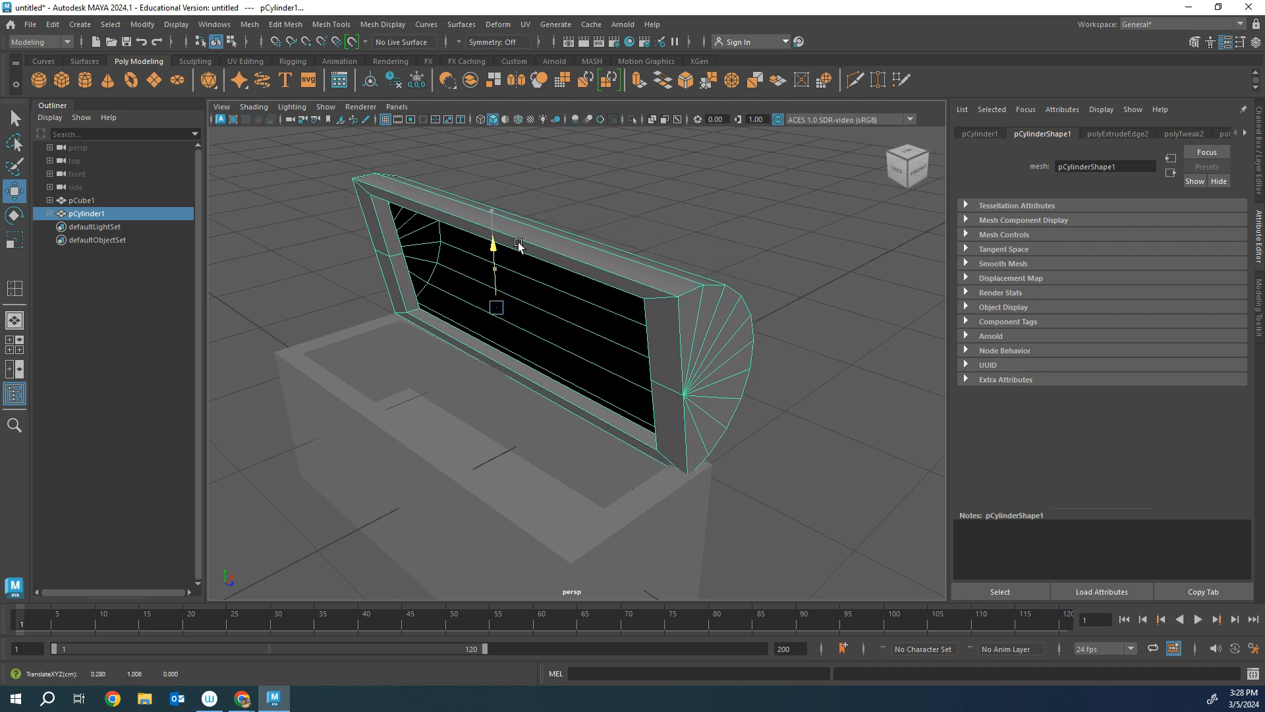
drag(544, 291, 555, 293)
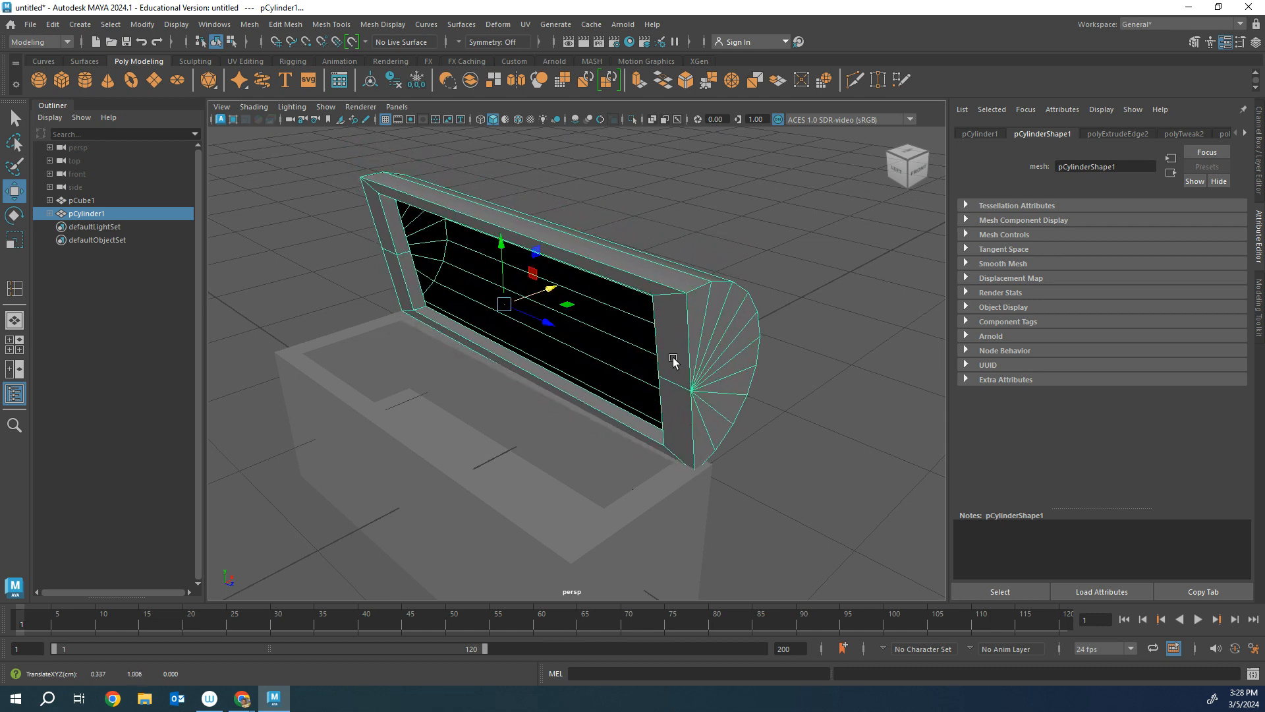
key(e)
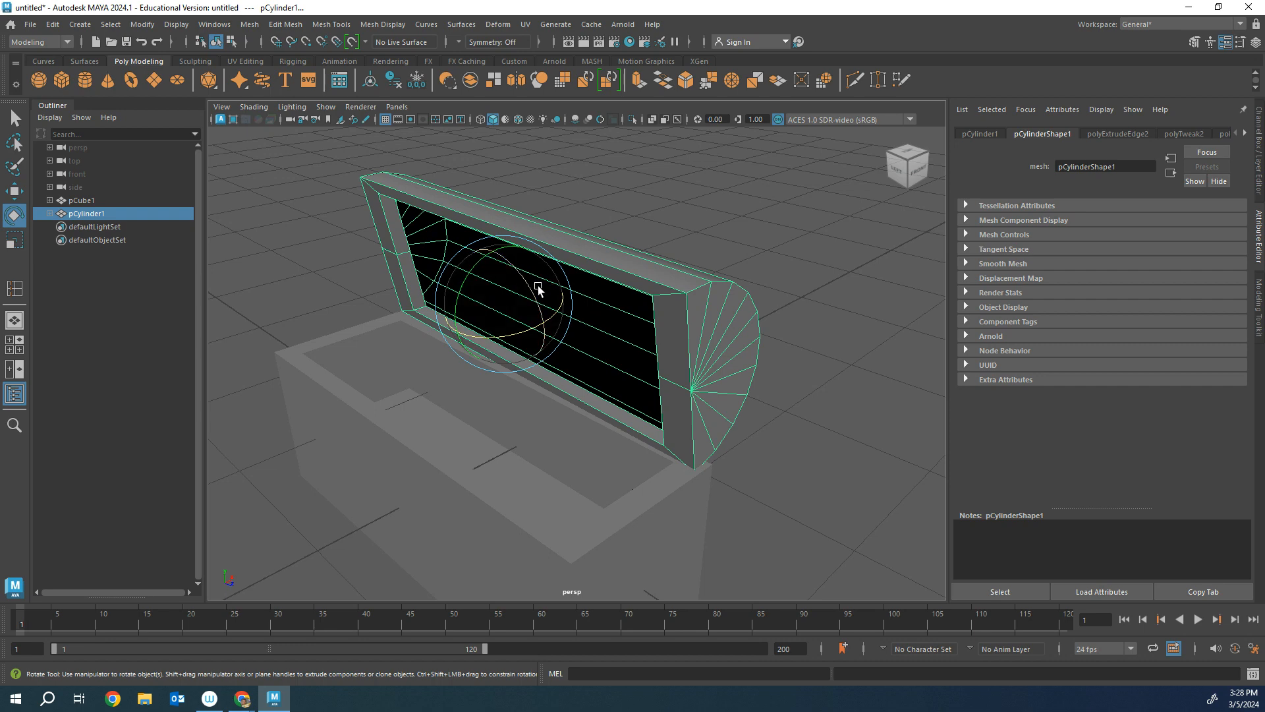
drag(538, 288, 866, 448)
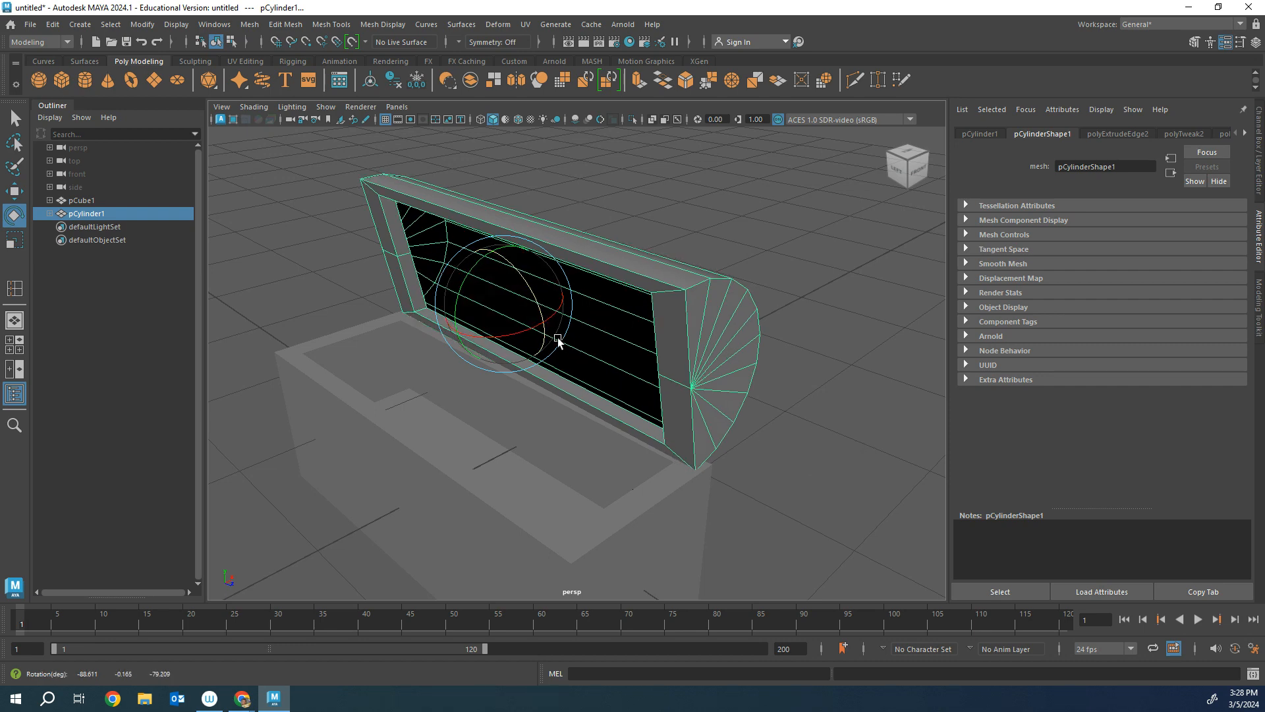
- Scale the box wider from front to back and position its rear rim under the open lid's lower edge
click(912, 493)
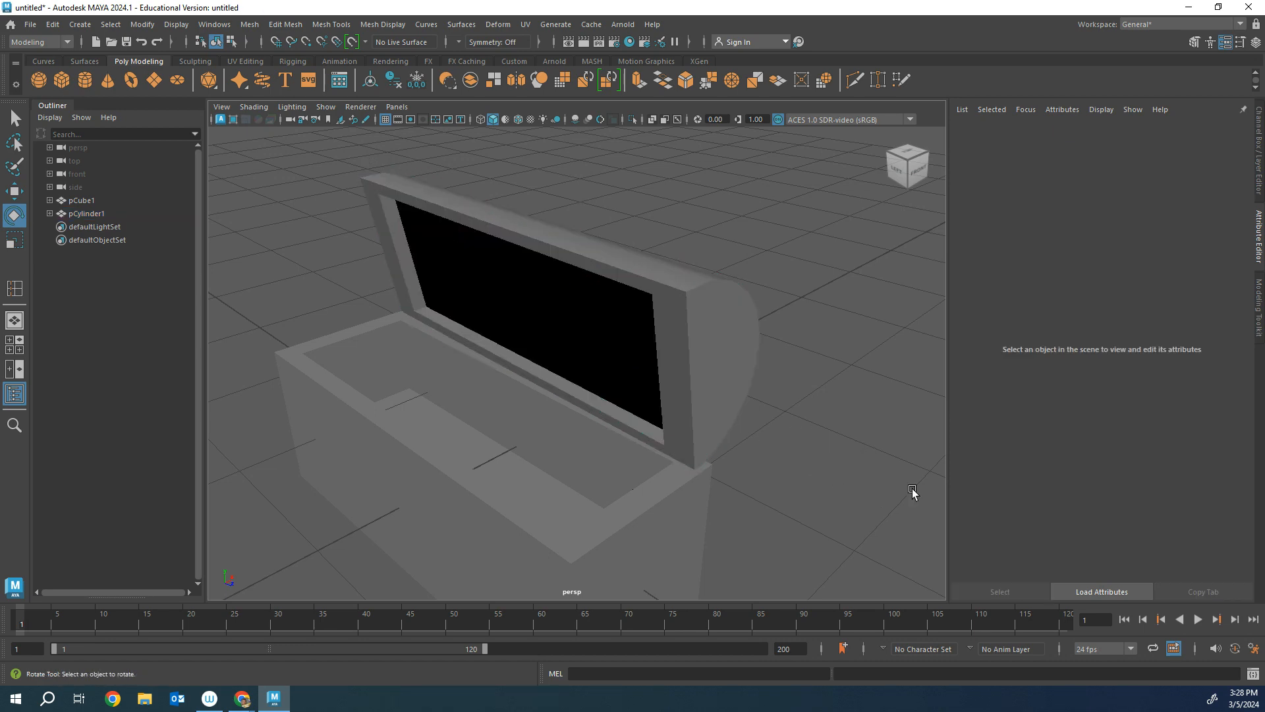
alt+drag(913, 492, 853, 476)
scroll(853, 476, up, 4)
scroll(859, 474, down, 6)
click(466, 420)
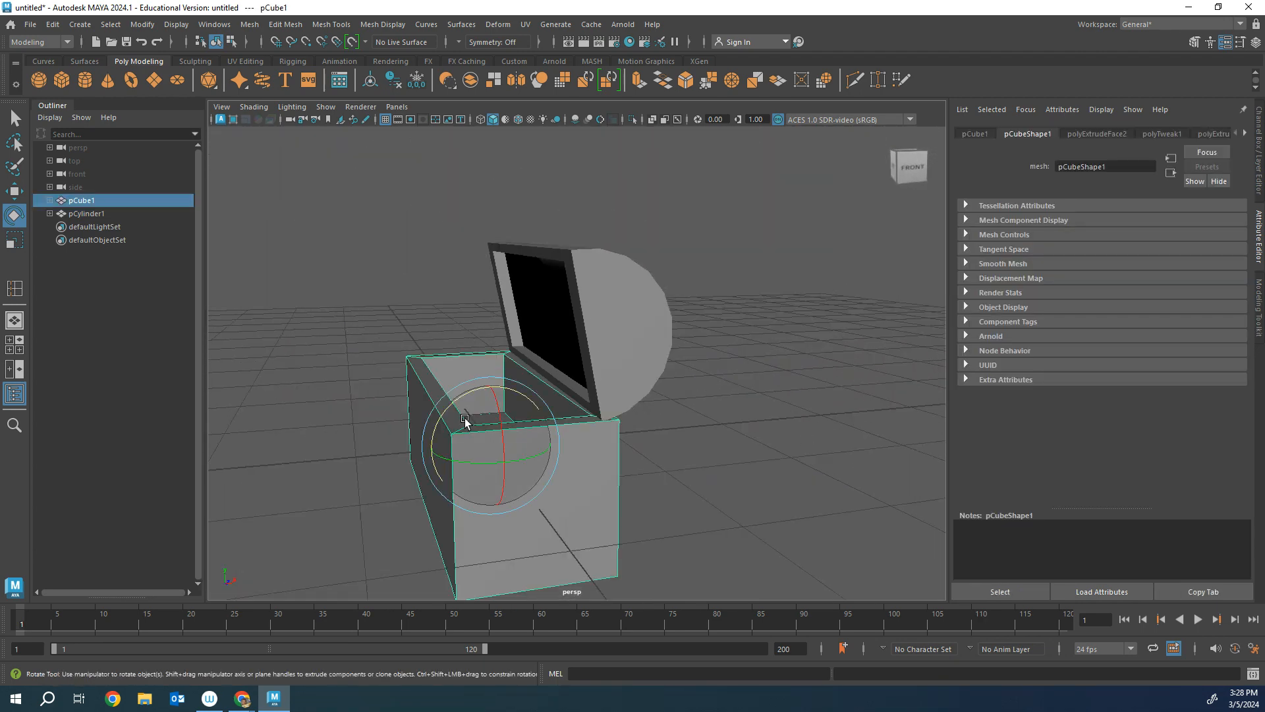
key(r)
drag(549, 448, 507, 443)
key(w)
click(692, 490)
alt+drag(731, 520, 783, 561)
- Scale the lid wider across its open side and move it up so its lower edge sits on the box's rear rim
click(633, 328)
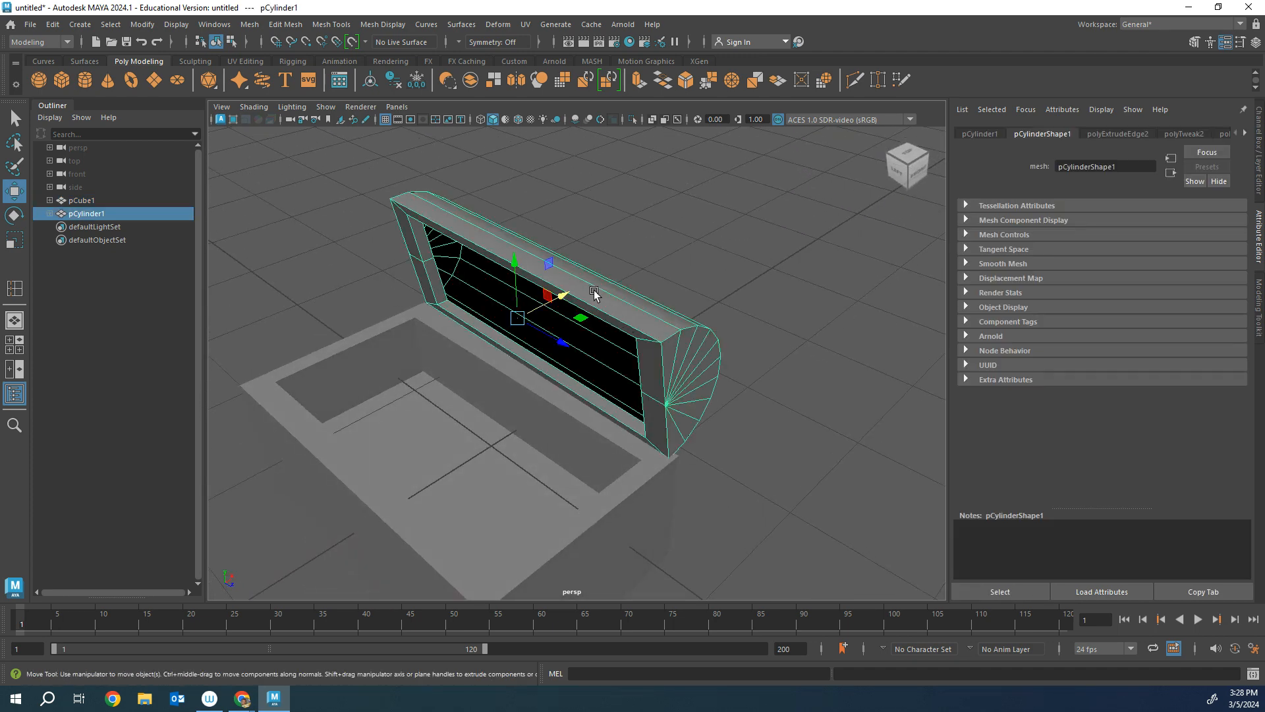
key(r)
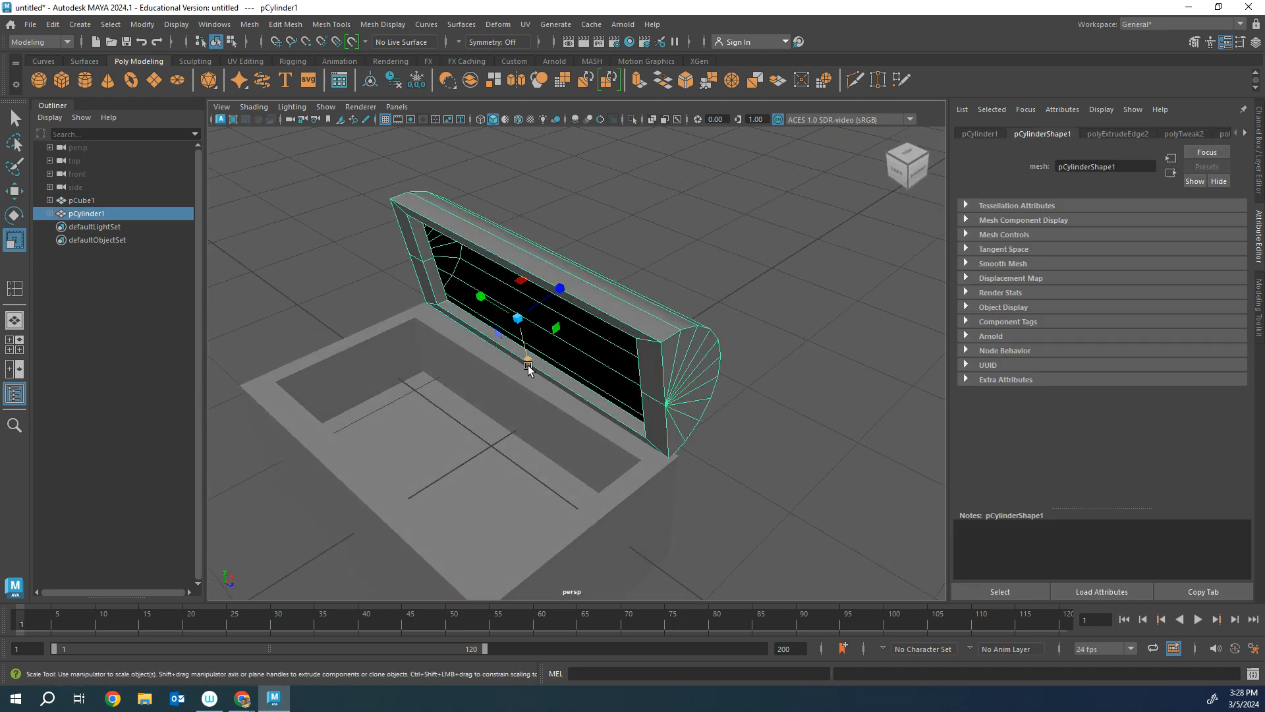
drag(527, 367, 523, 362)
key(w)
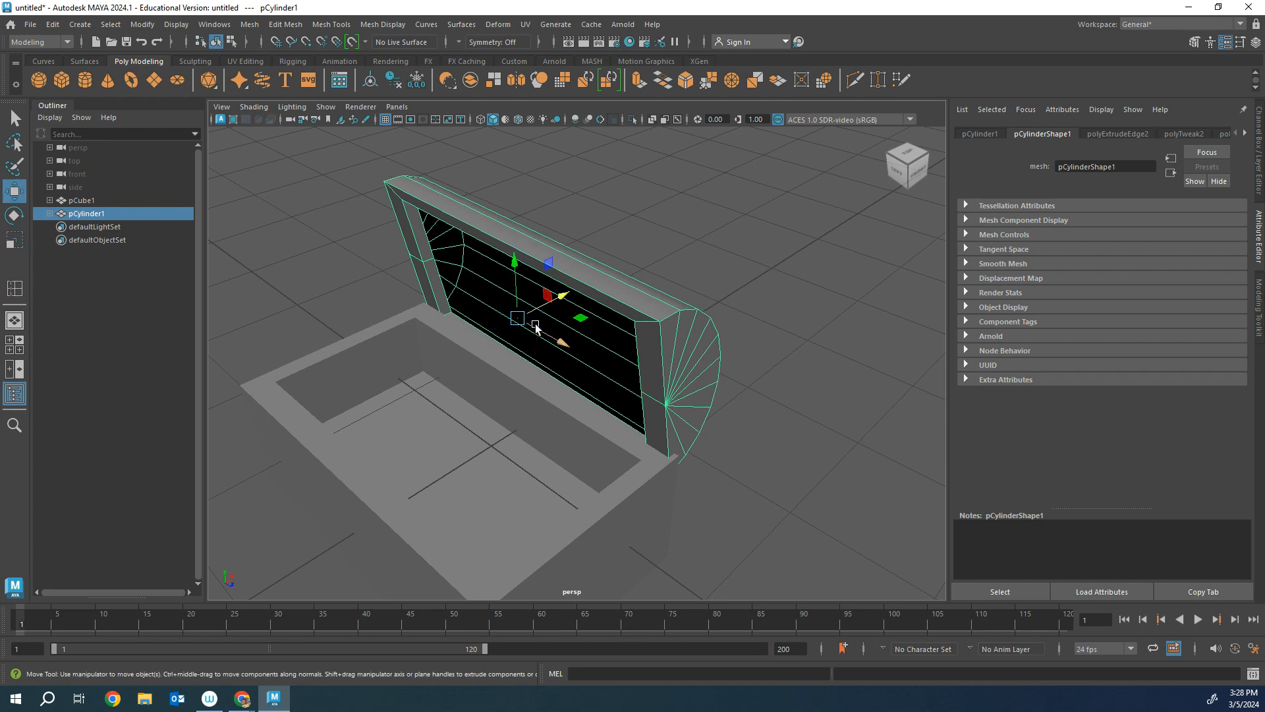
drag(515, 265, 553, 273)
click(847, 480)
alt+drag(847, 480, 788, 454)
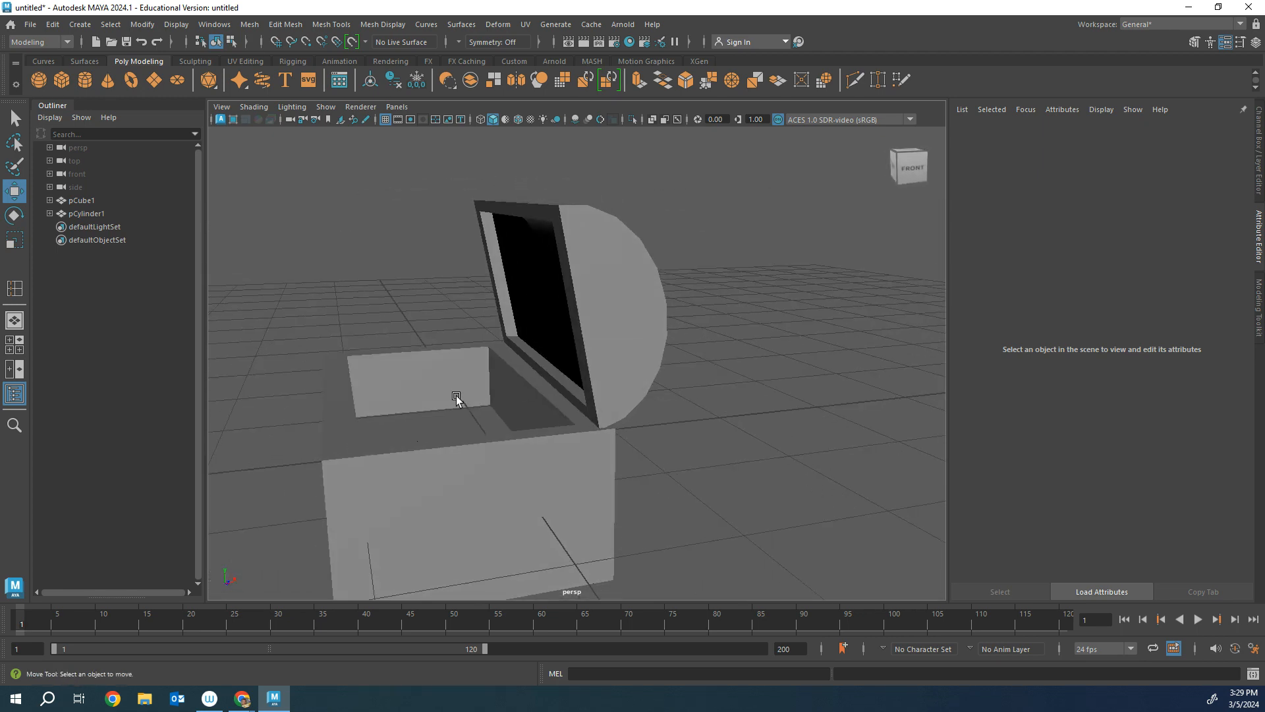